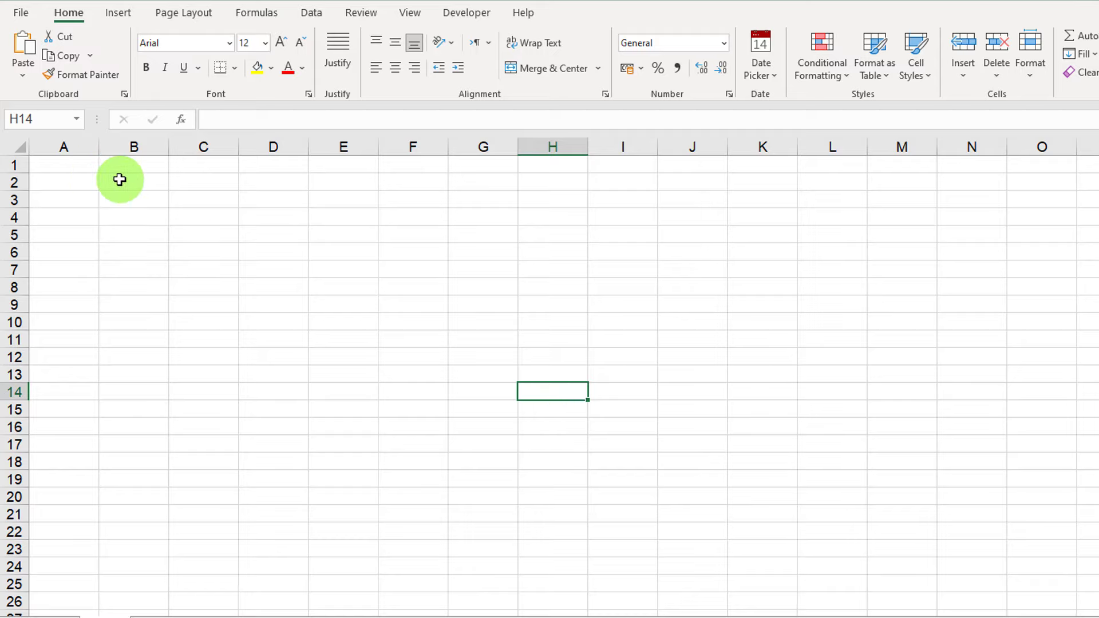
Enter 'Tanvir Academy Ltd' in A1 and the company's three-line postal address in A2:A4.
left_click(74, 165)
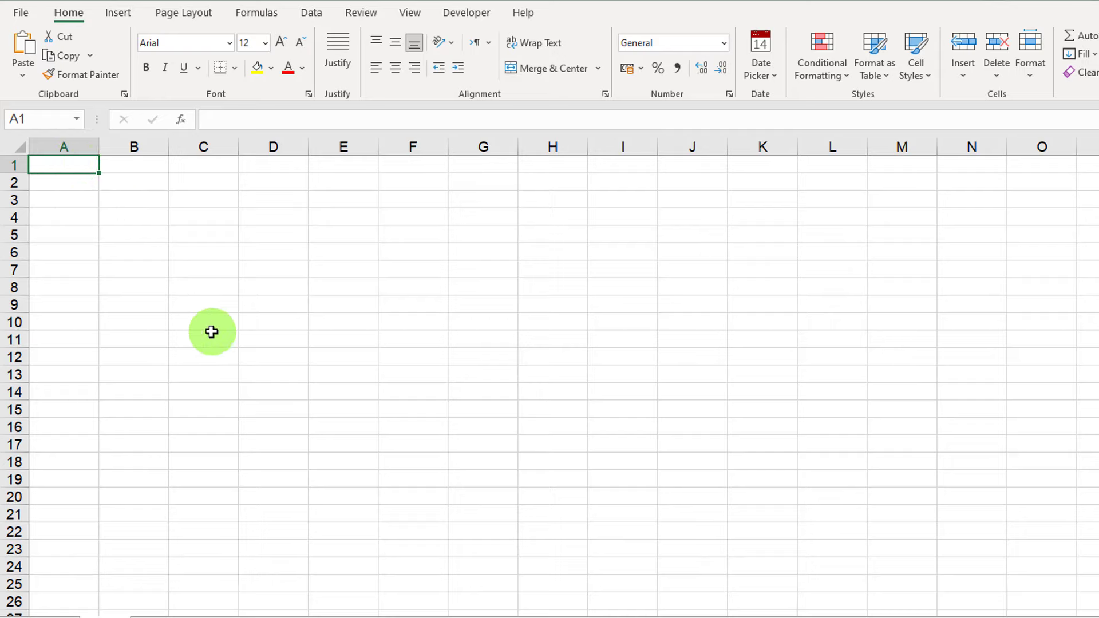
type("Ta")
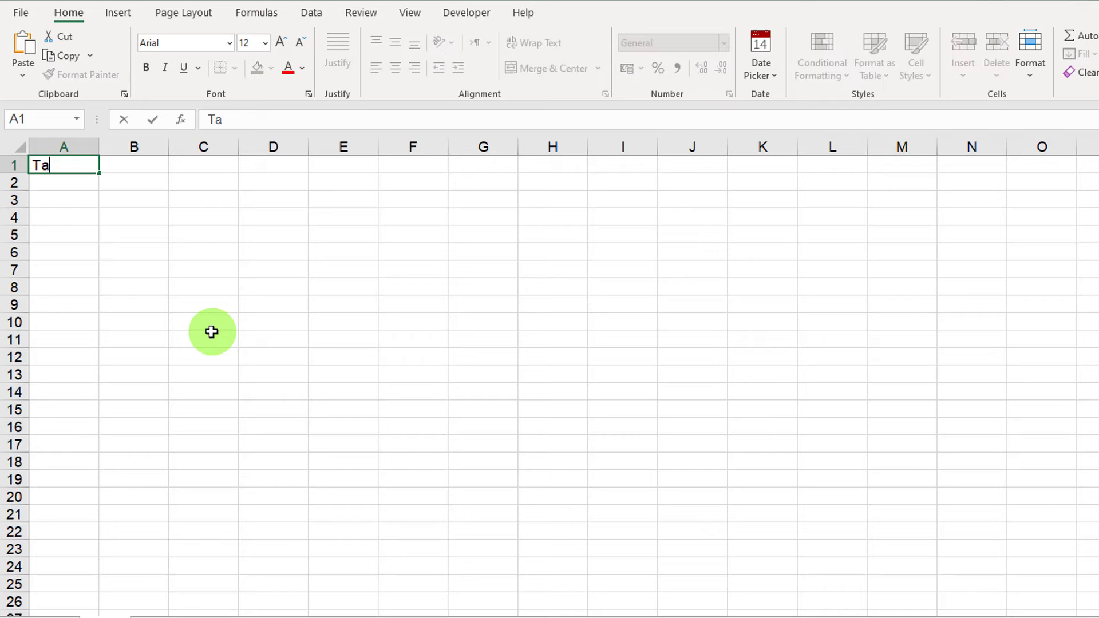
type("nvir Ac")
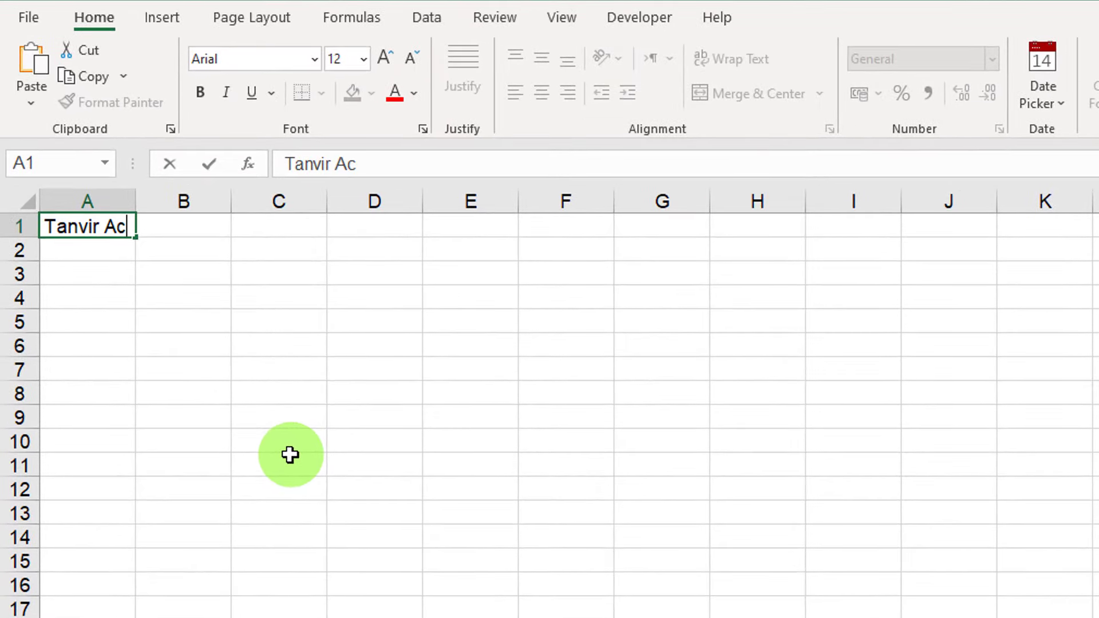
type("ademy")
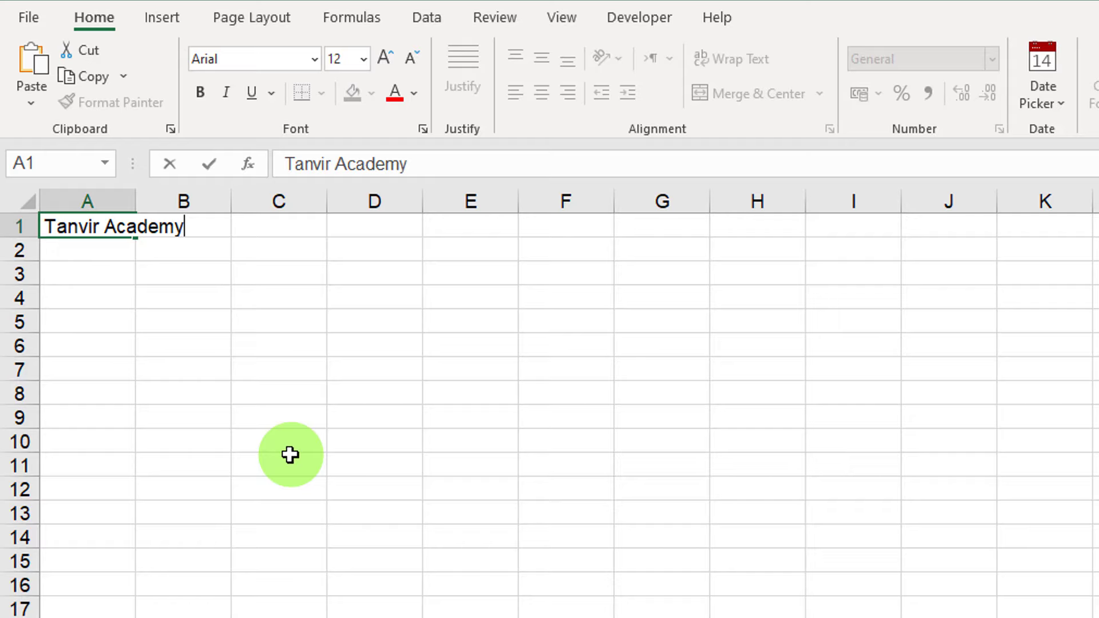
type(" Ltd.")
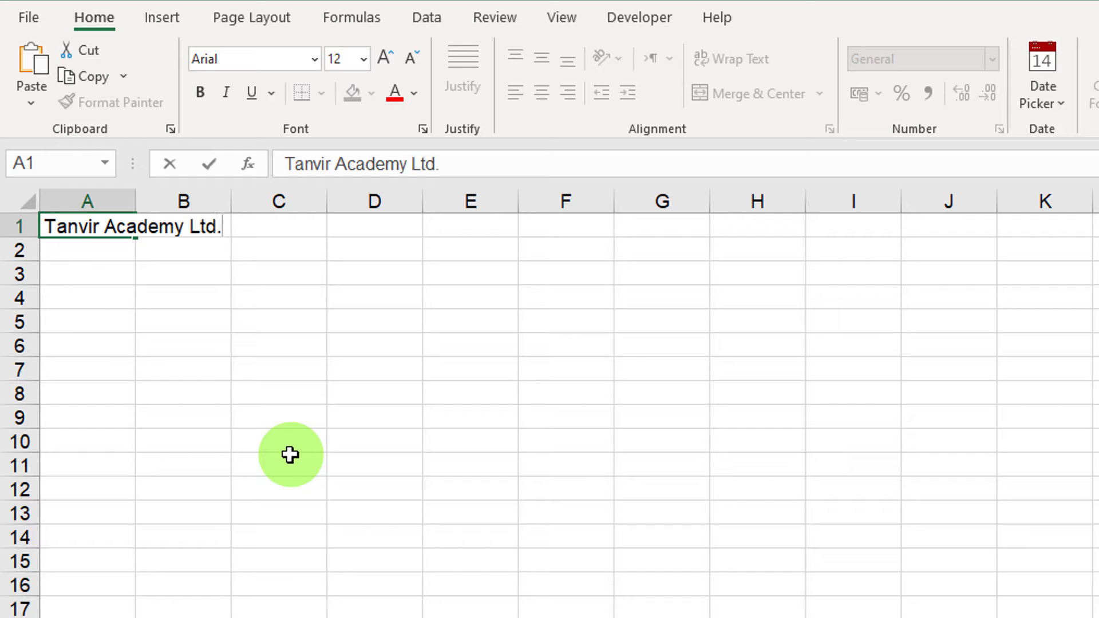
left_click(84, 251)
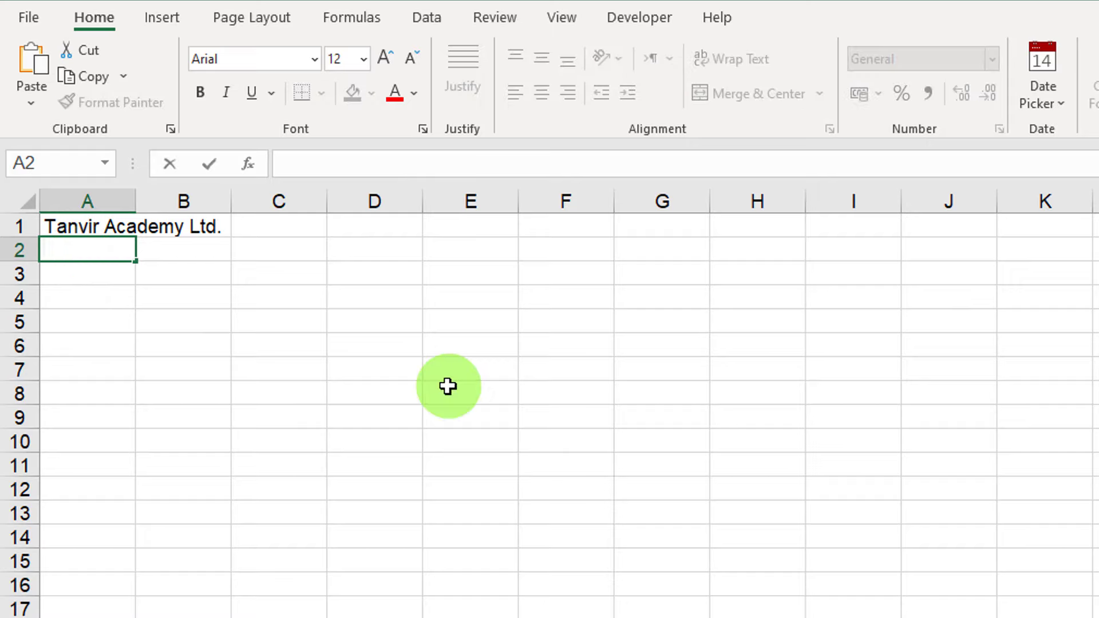
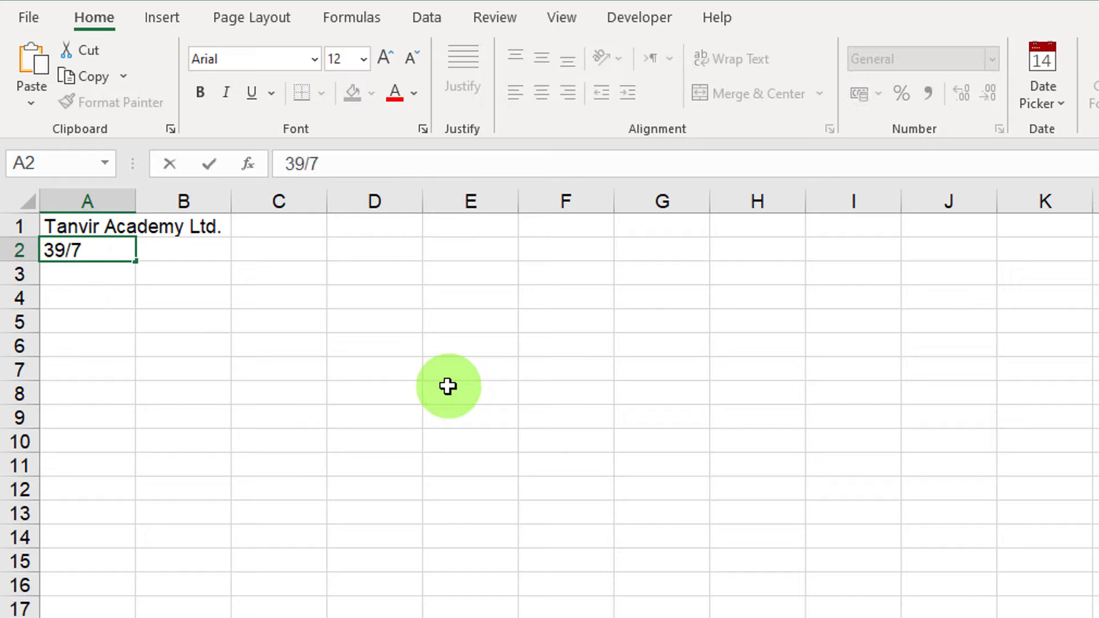
left_click(76, 280)
left_click(129, 298)
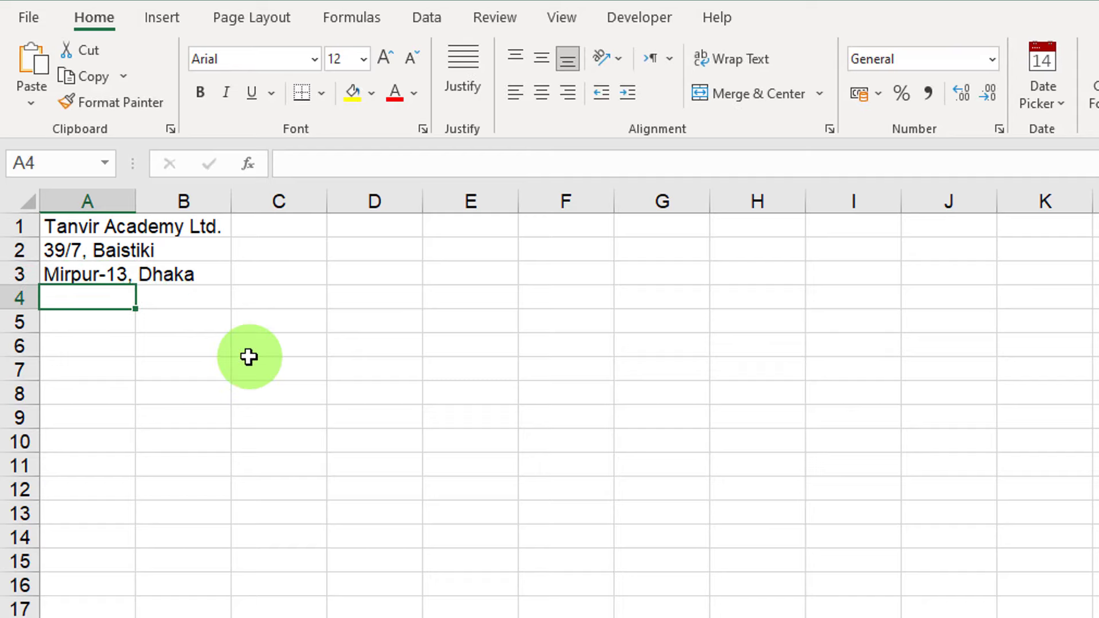
type("Bangladesh")
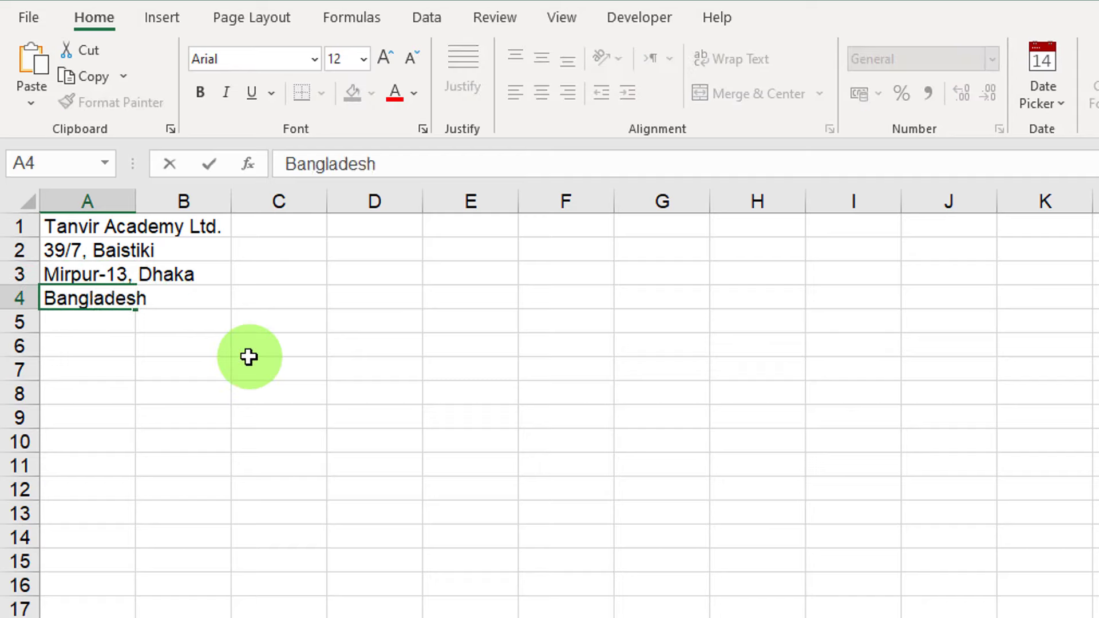
left_click(98, 351)
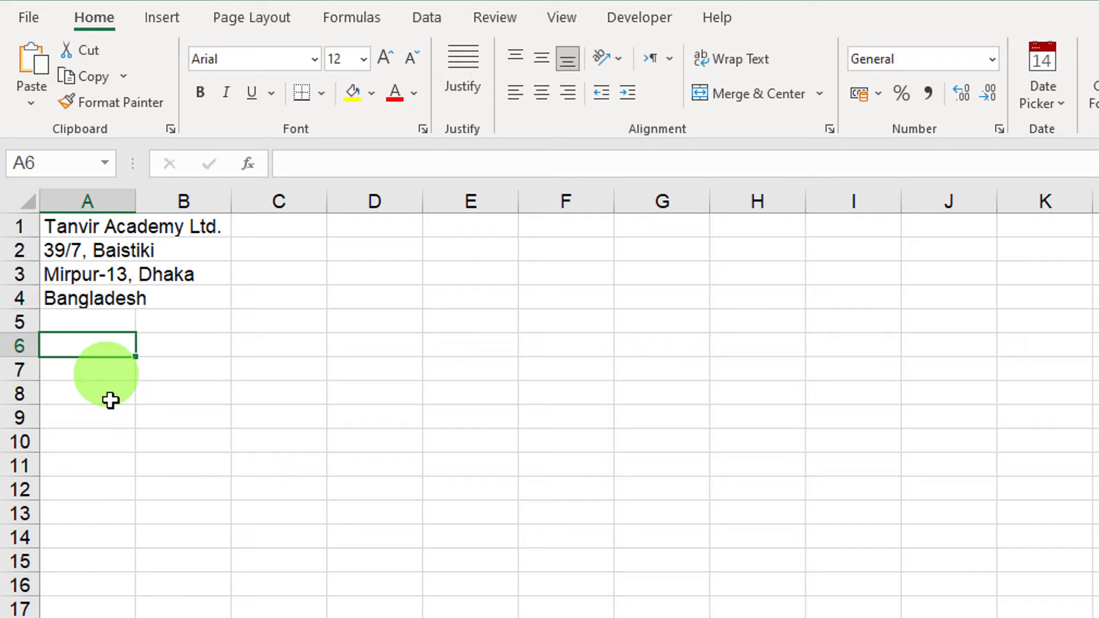
left_click(97, 368)
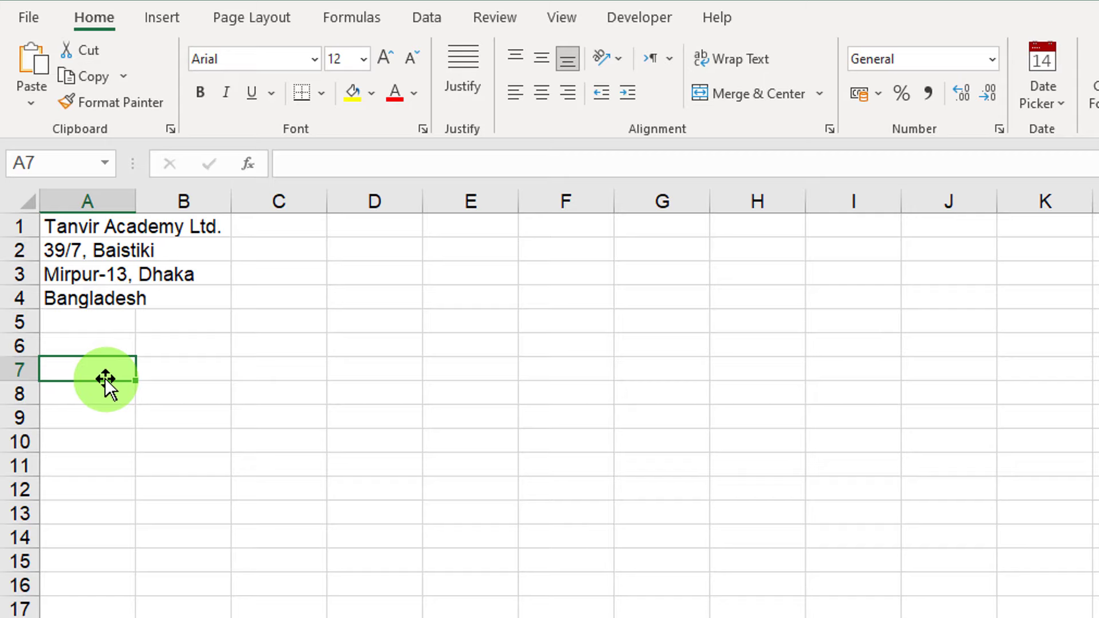
key("F2")
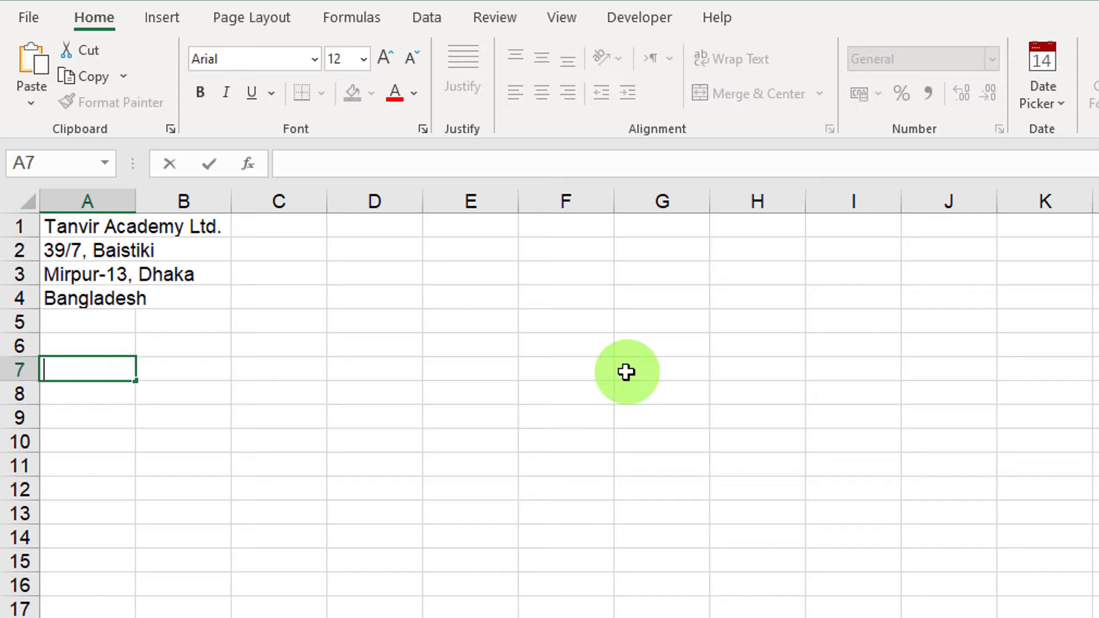
Label cell A7 'Customer Details'.
type("Customer Details")
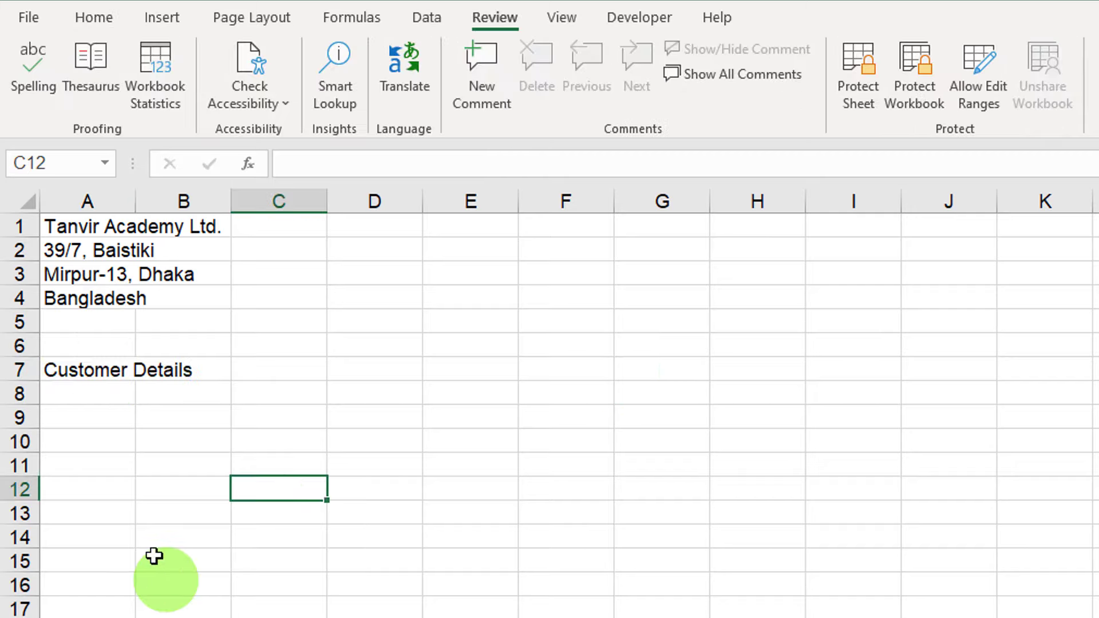
left_click_drag(99, 401, 95, 449)
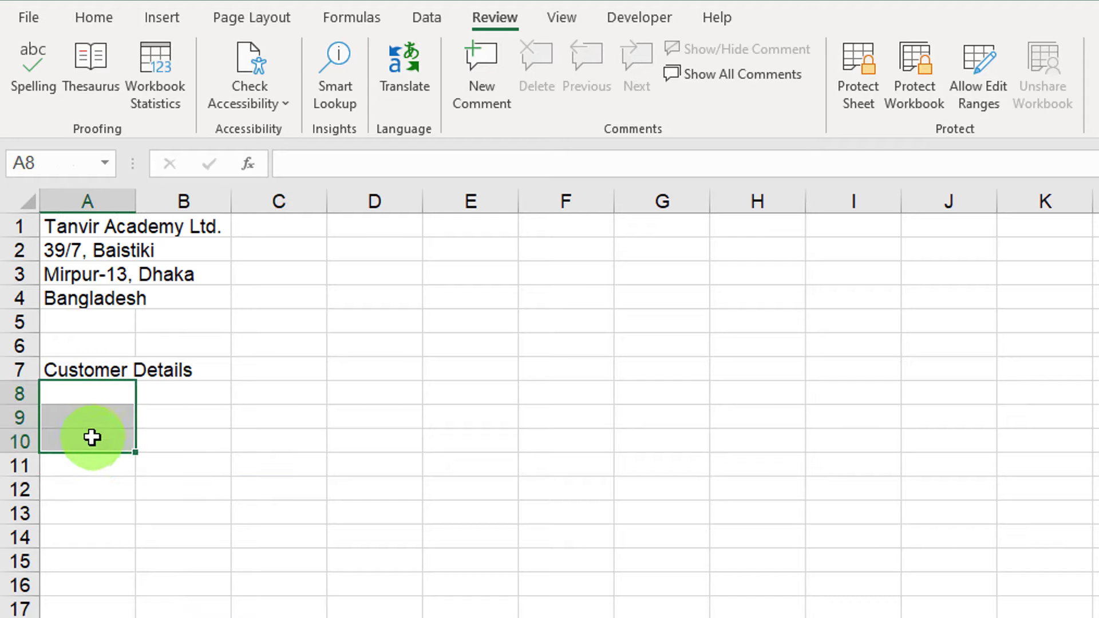
left_click(86, 466)
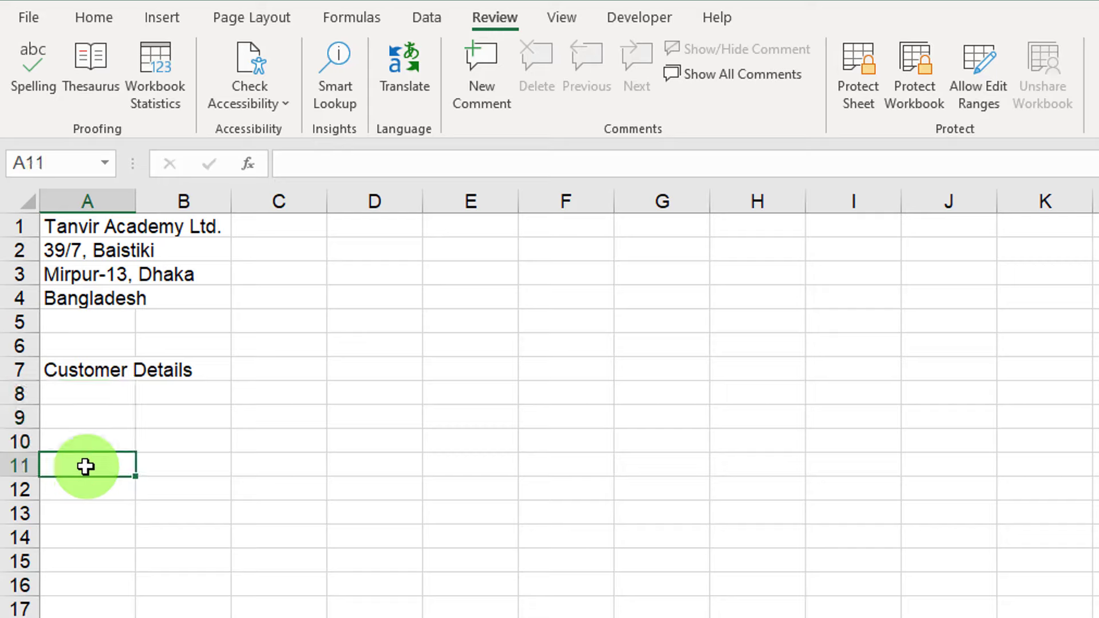
Fill A14:E14 with the headings Si, Product Name, QTY, Price and Amount.
left_click(83, 532)
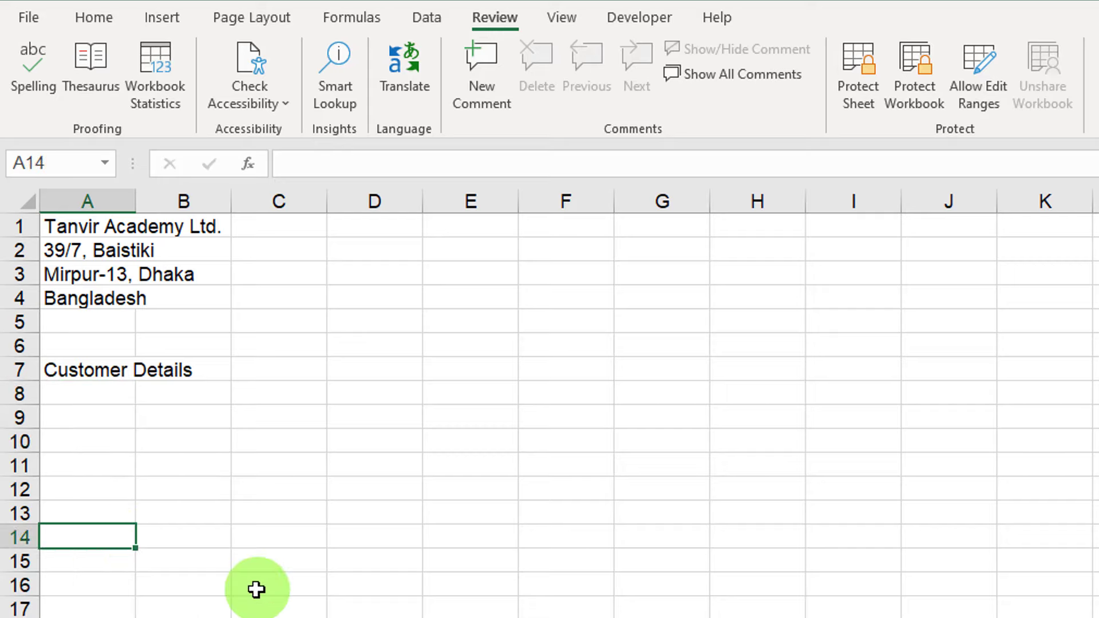
type("Si")
key("Tab")
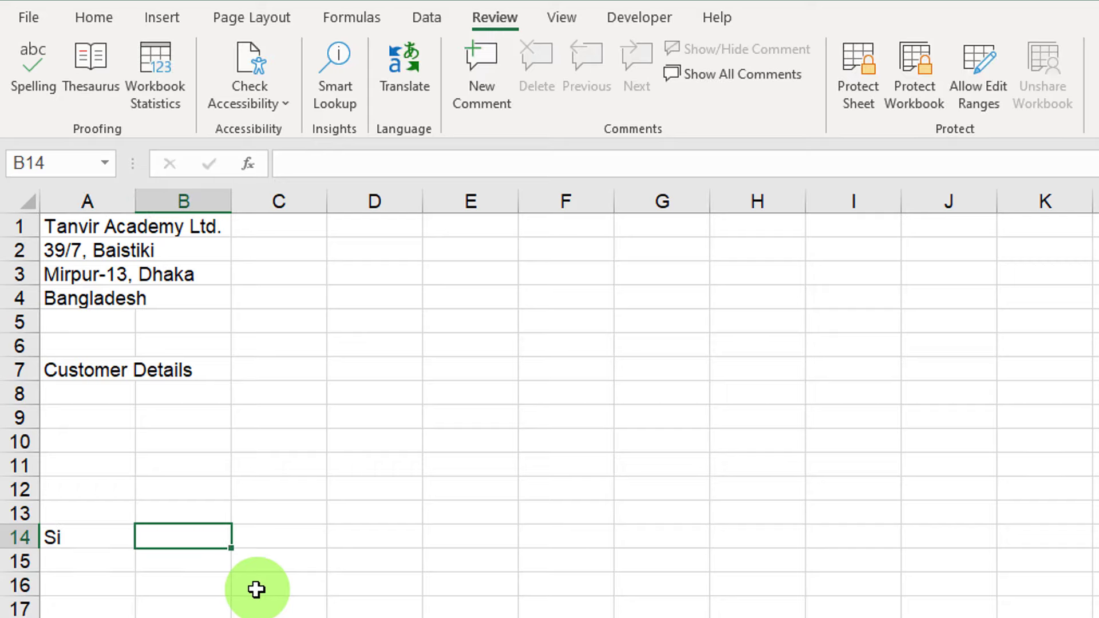
type("Pr")
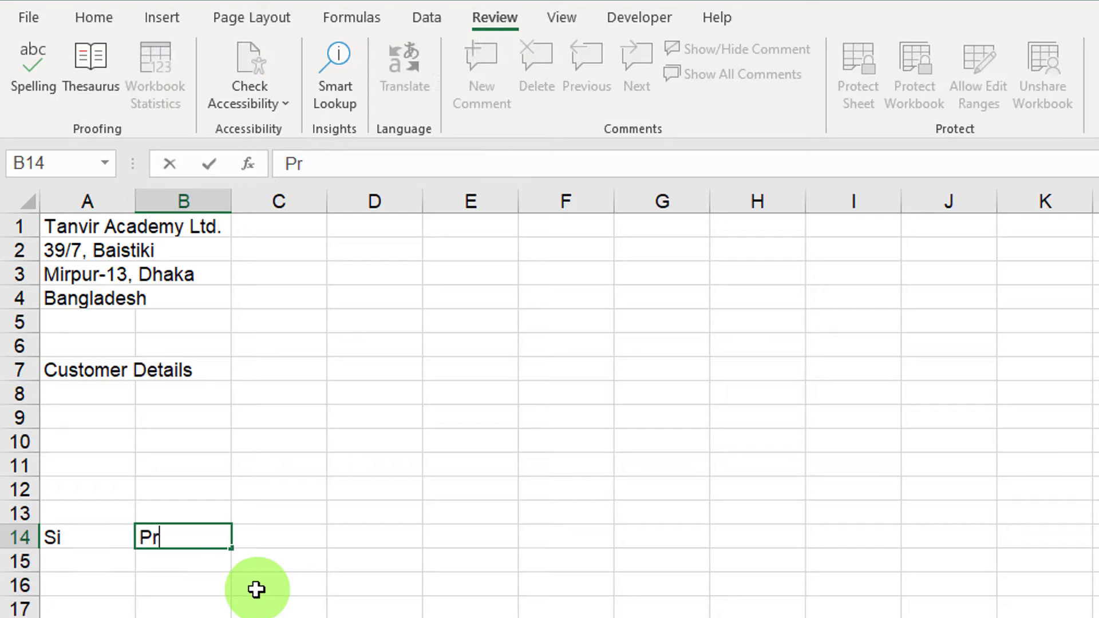
type("oduct Name")
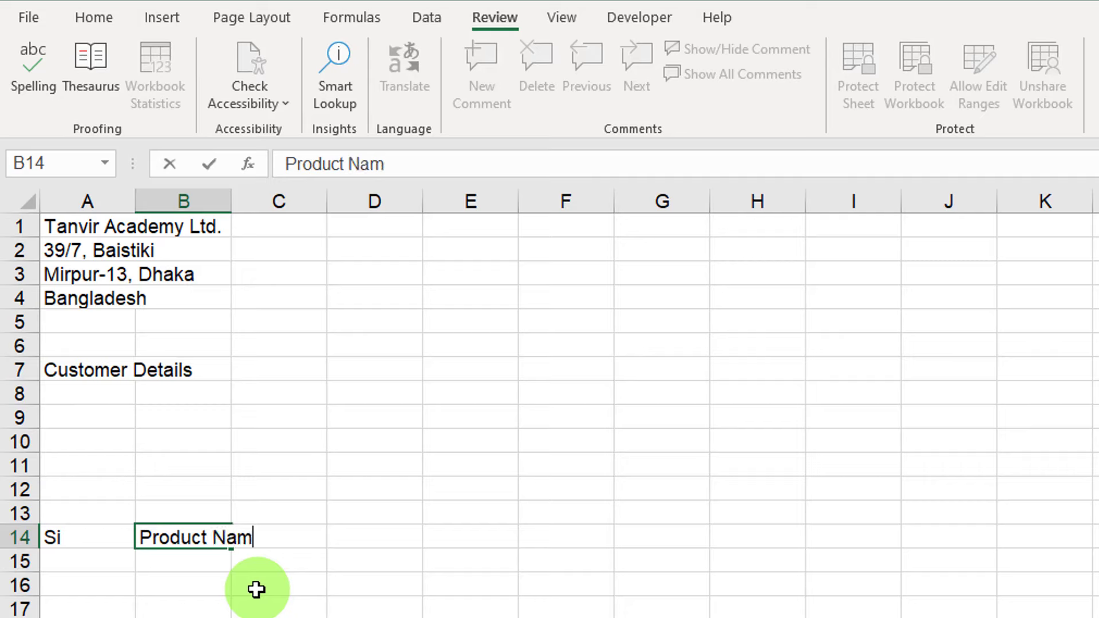
key("Tab")
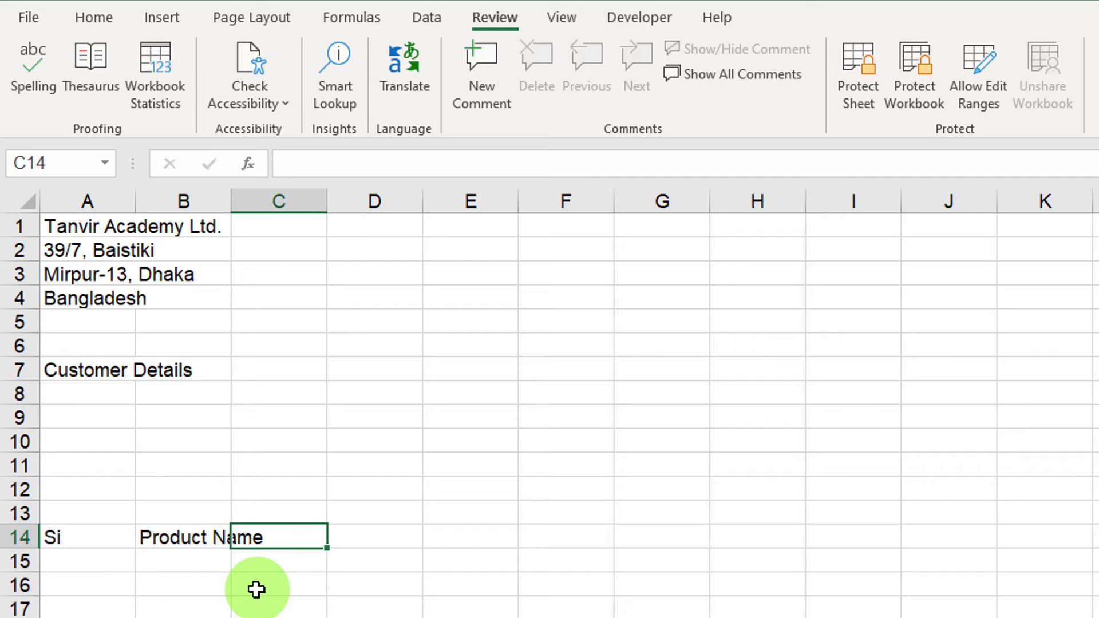
type("QTY")
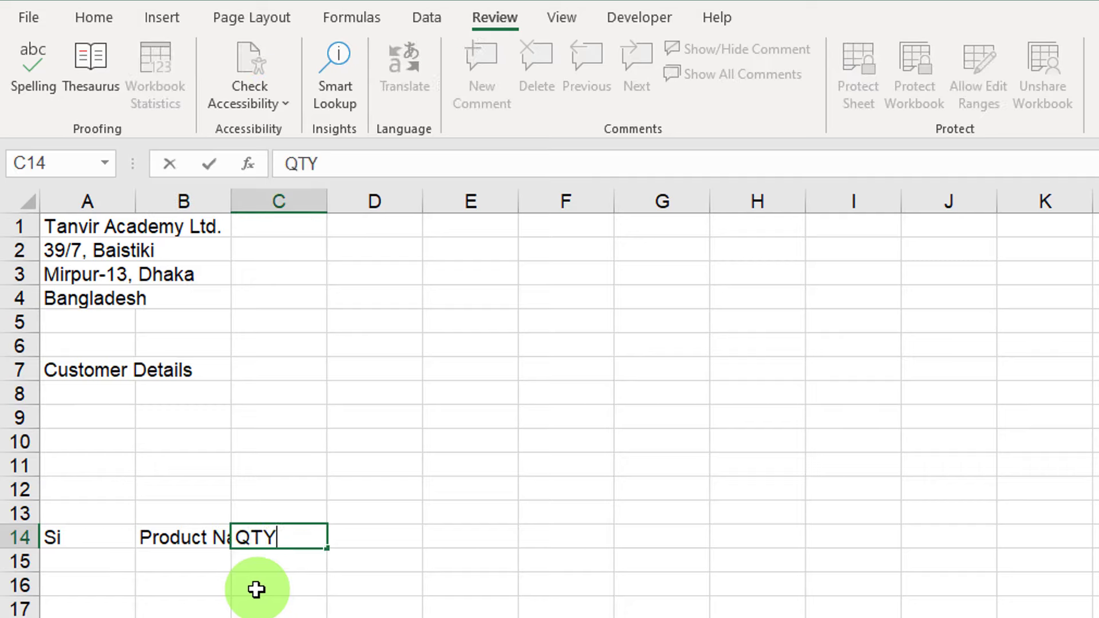
key("Tab")
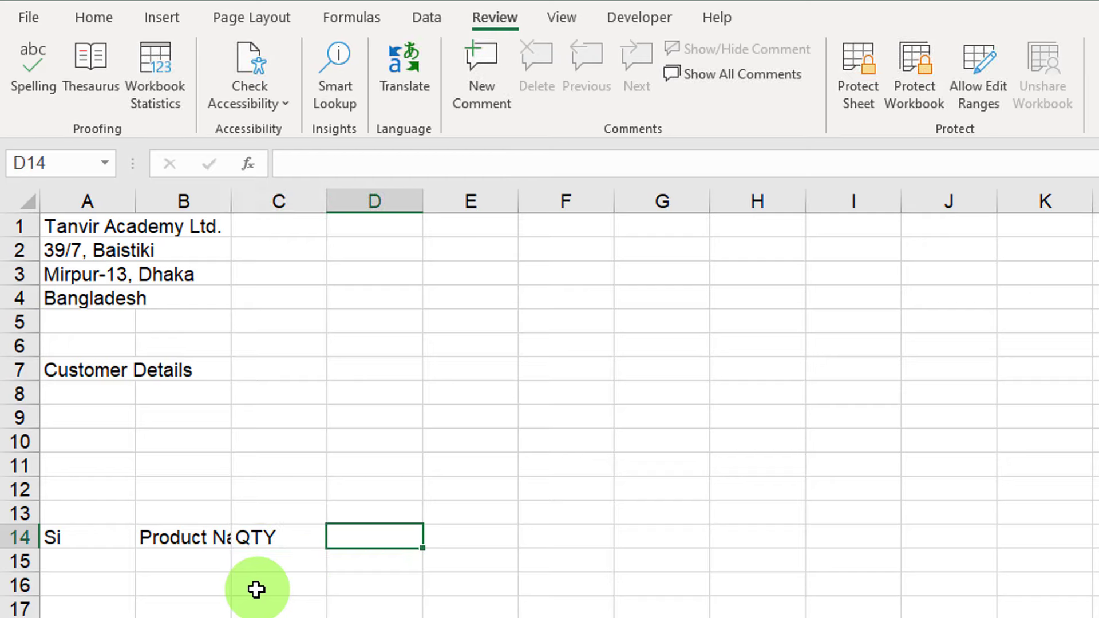
type("Price")
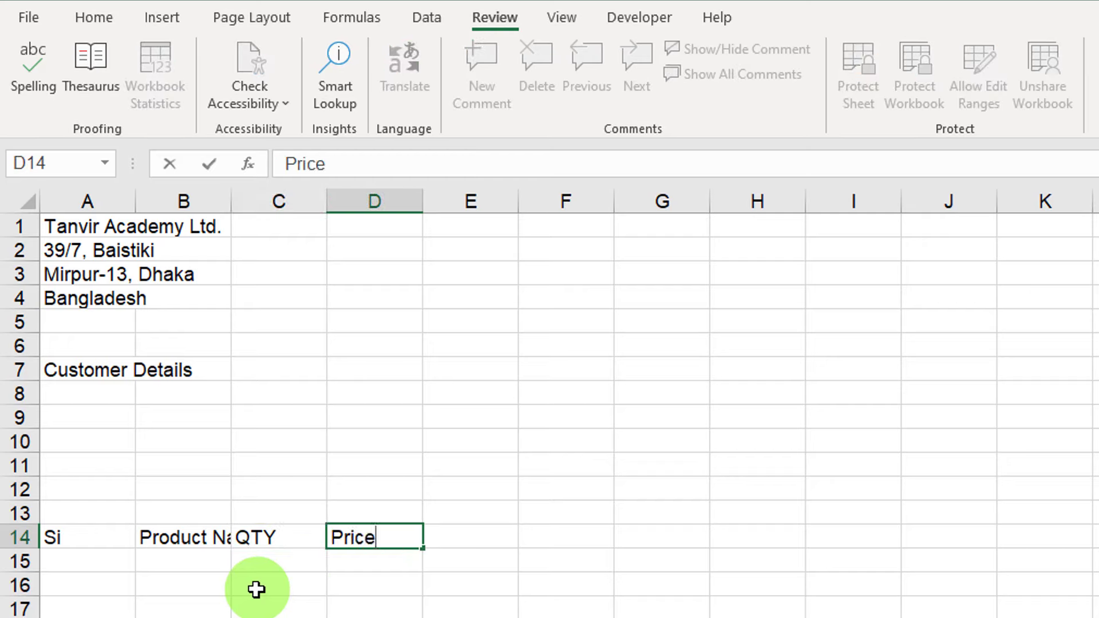
key("Tab")
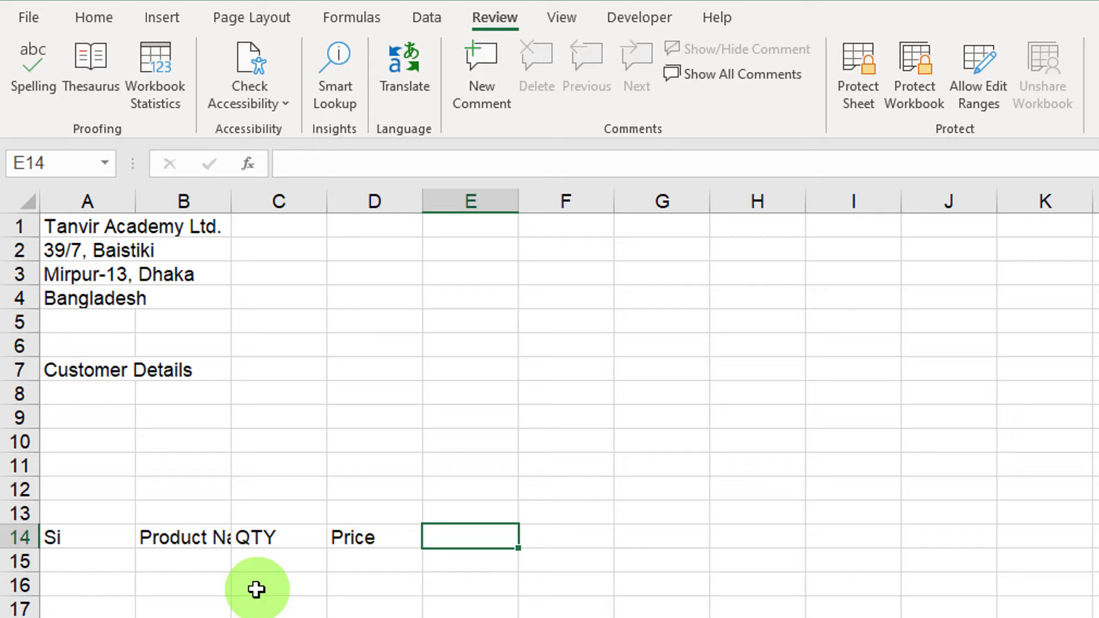
type("Amount")
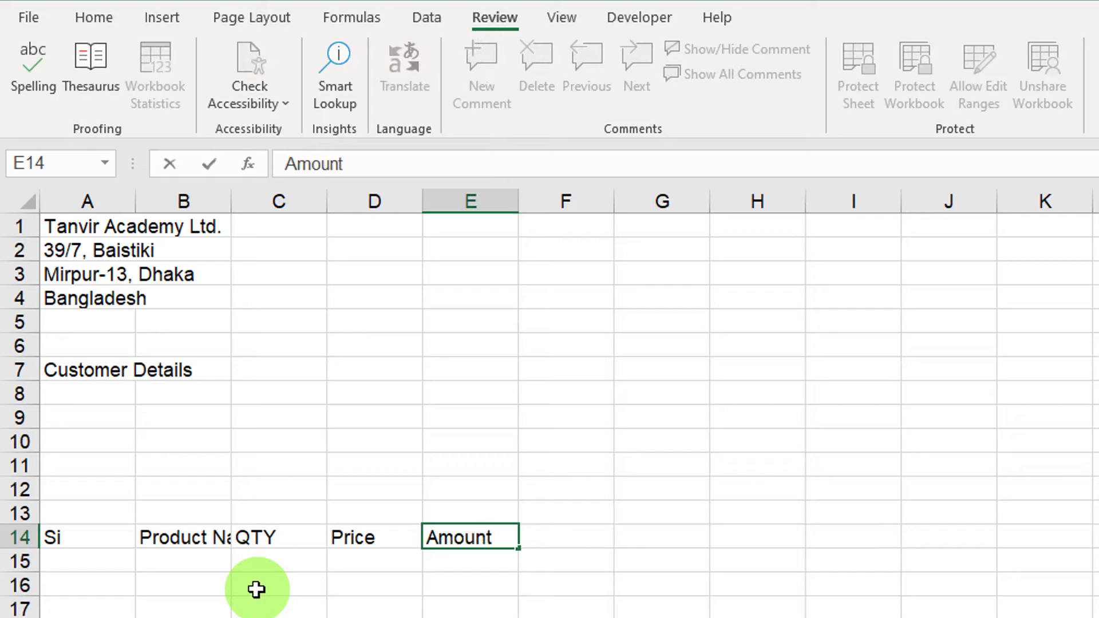
scroll(293, 611, "down", 3)
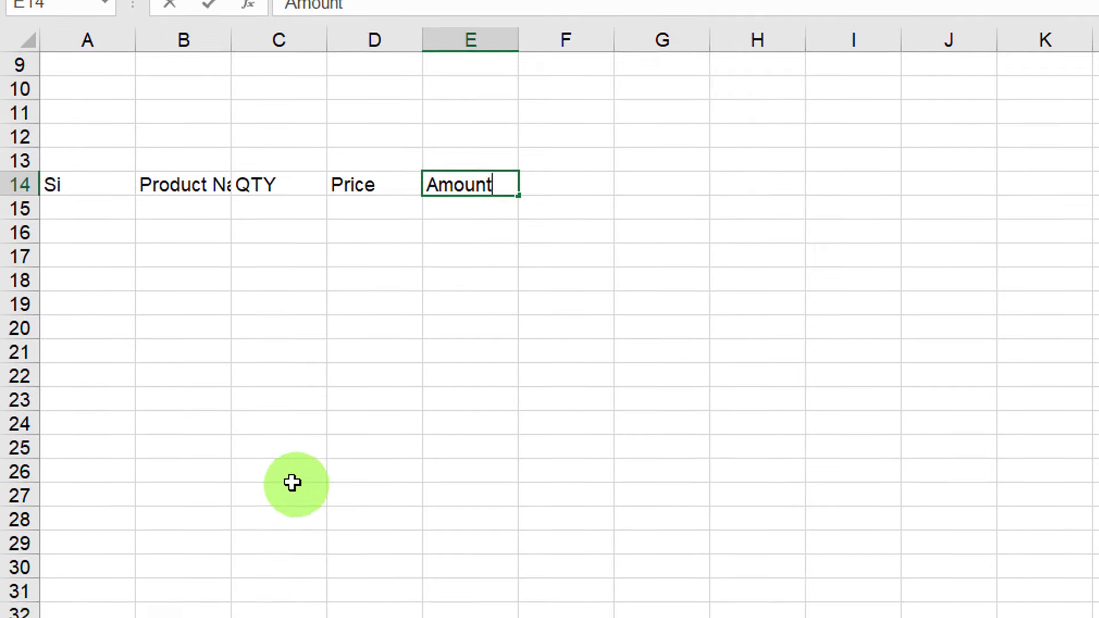
Merge C26:D26 and enter the labels Total Amount, Commission and Vat in rows 26–28.
left_click(292, 418)
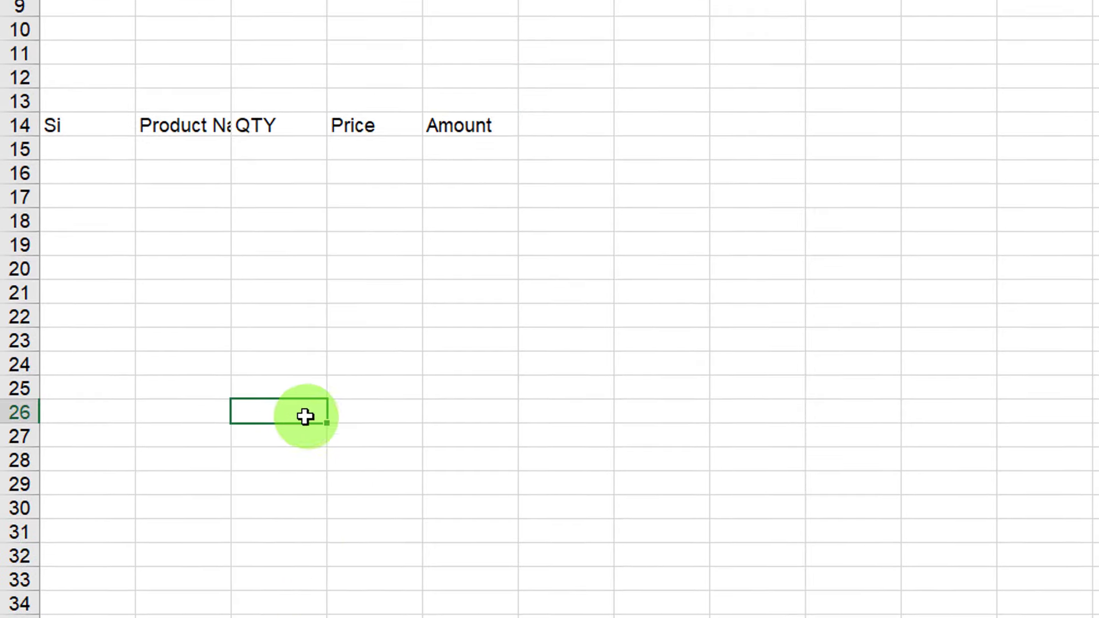
left_click_drag(298, 417, 359, 403)
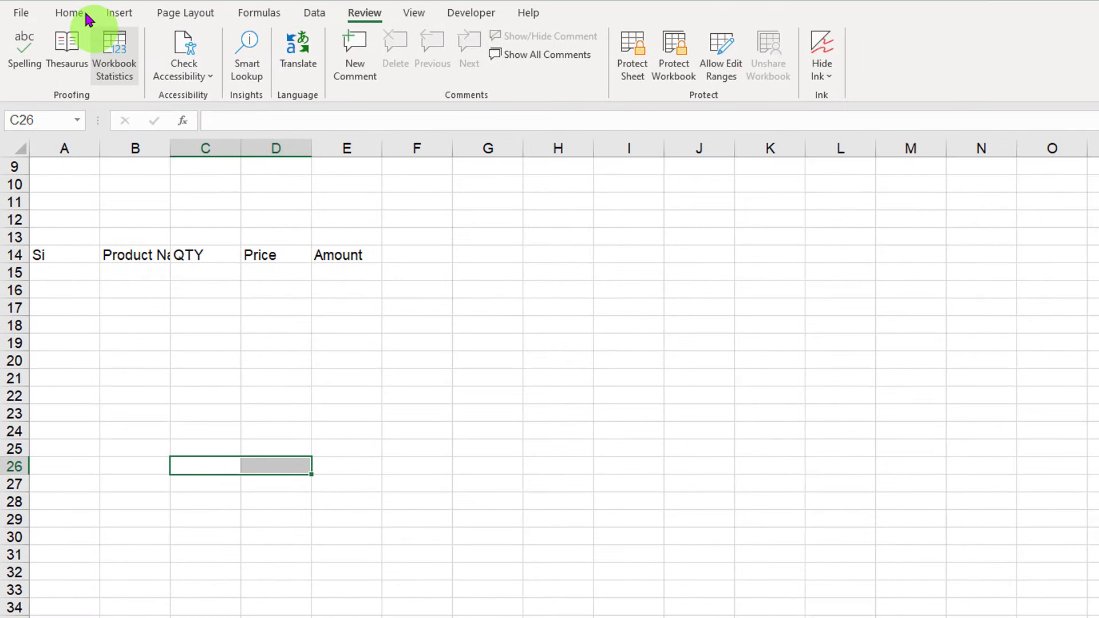
left_click(69, 12)
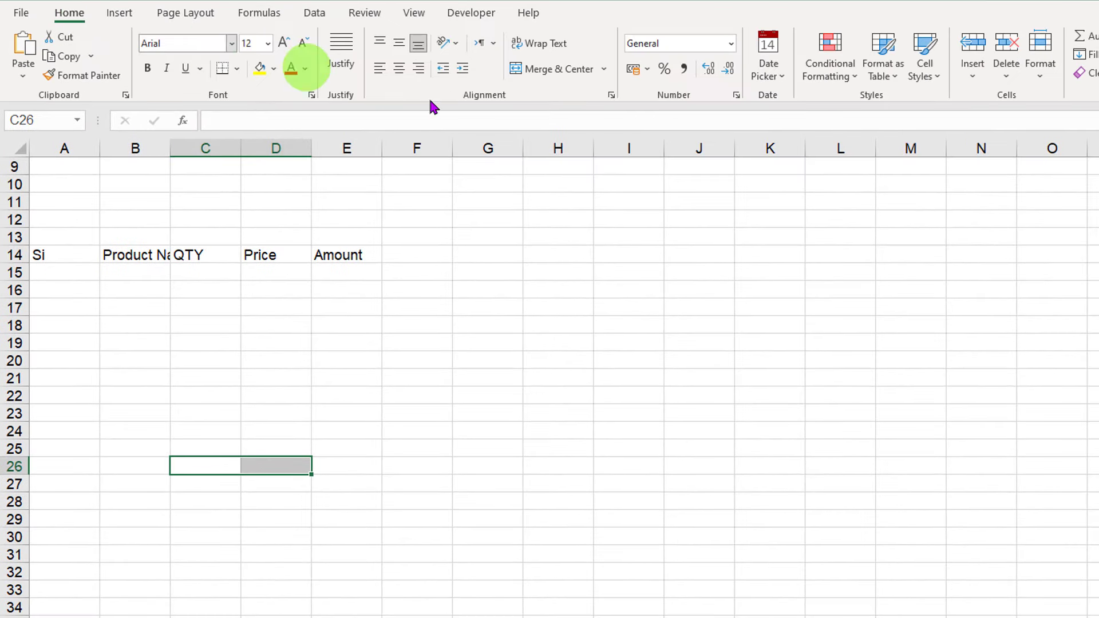
left_click(556, 80)
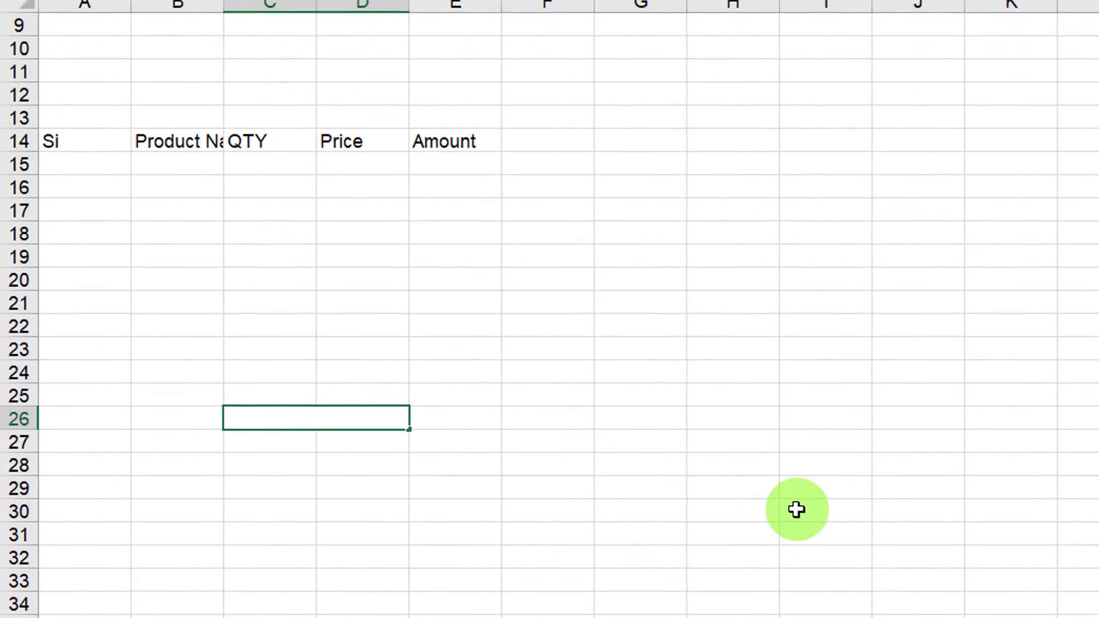
type("Tot")
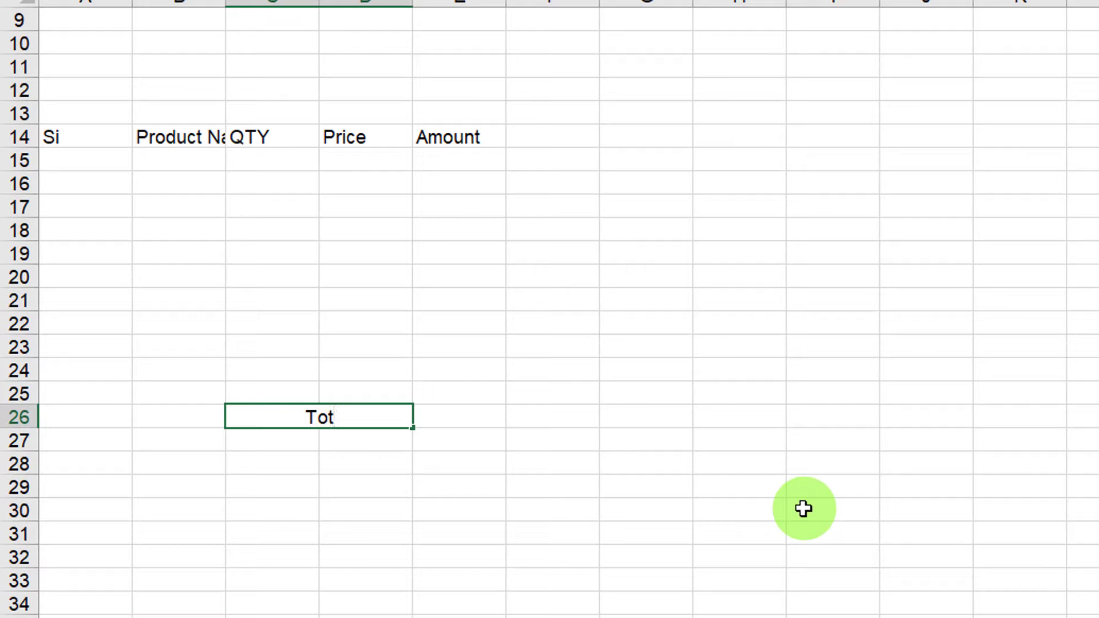
type("al Amount")
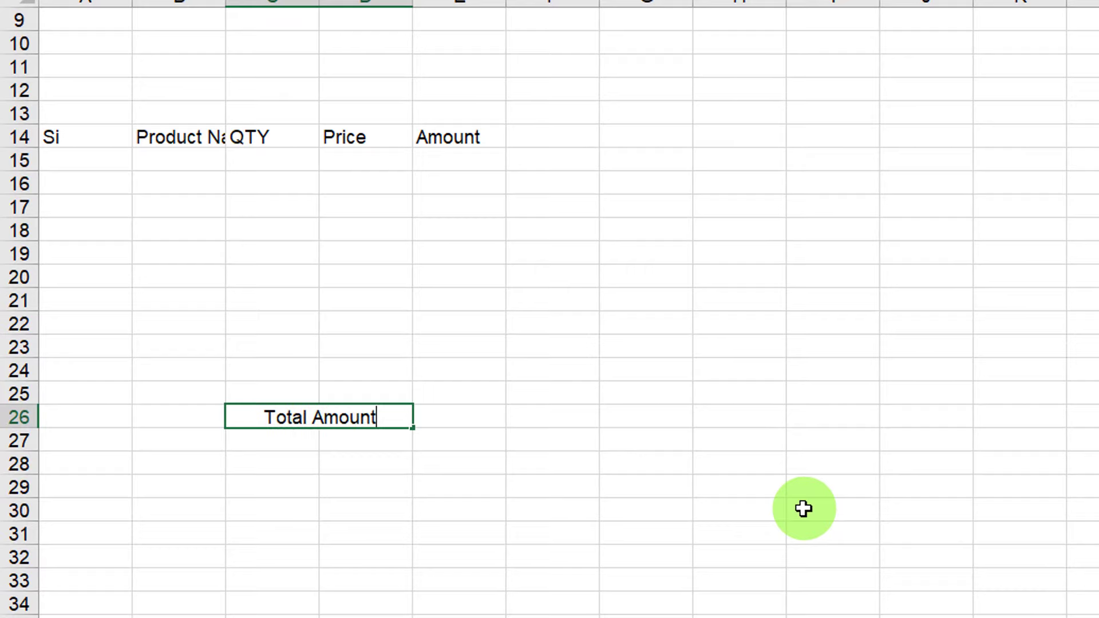
key("Return")
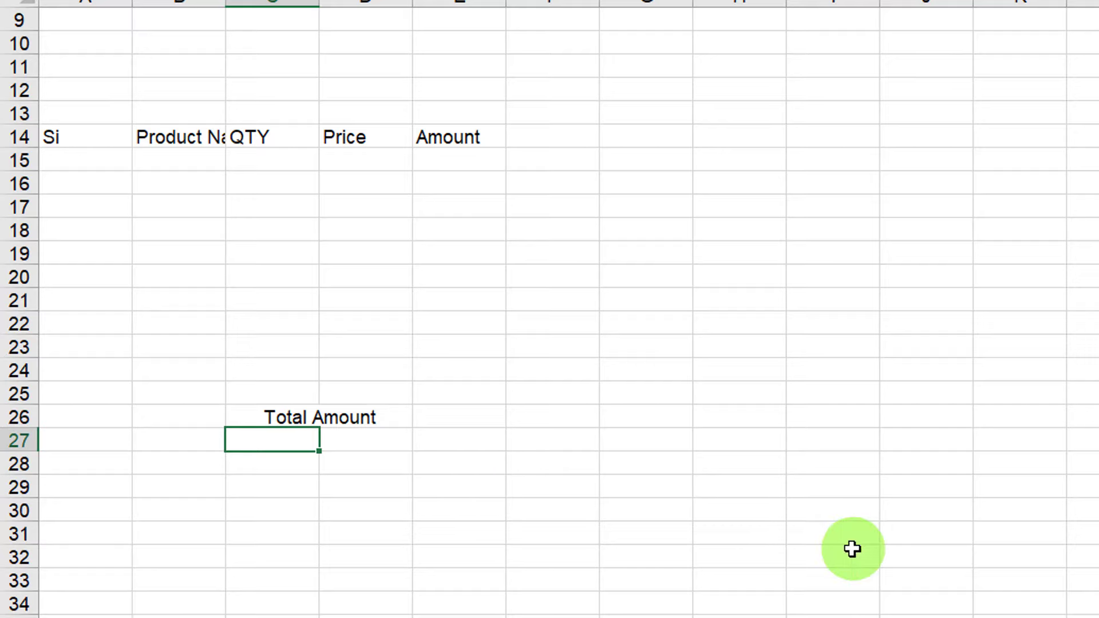
type("Commisssi")
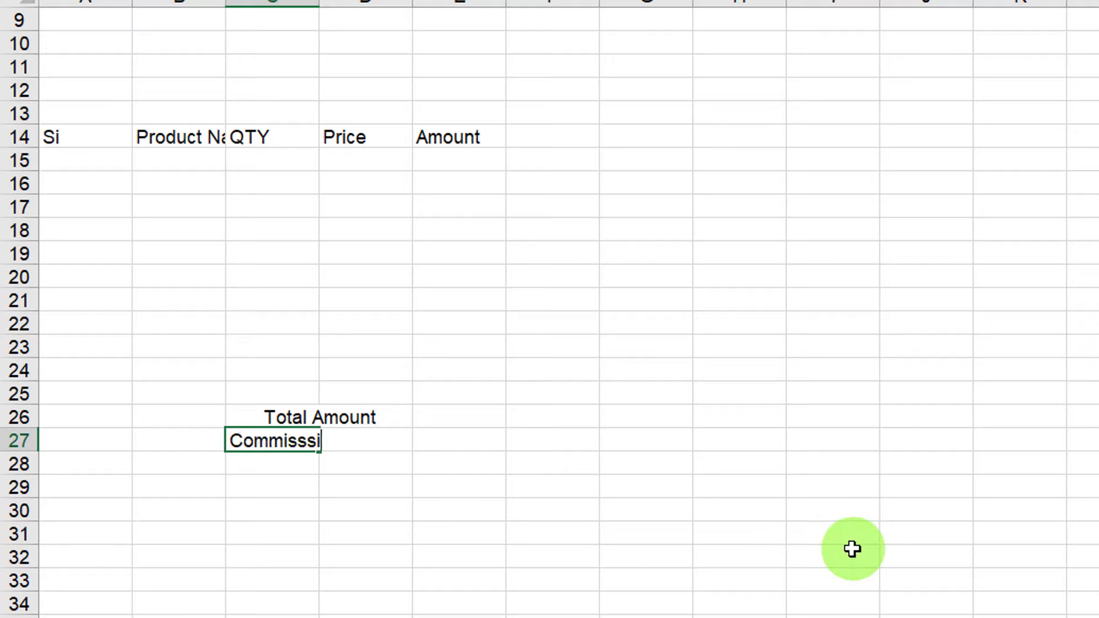
type("on")
key("Return")
type("Vat")
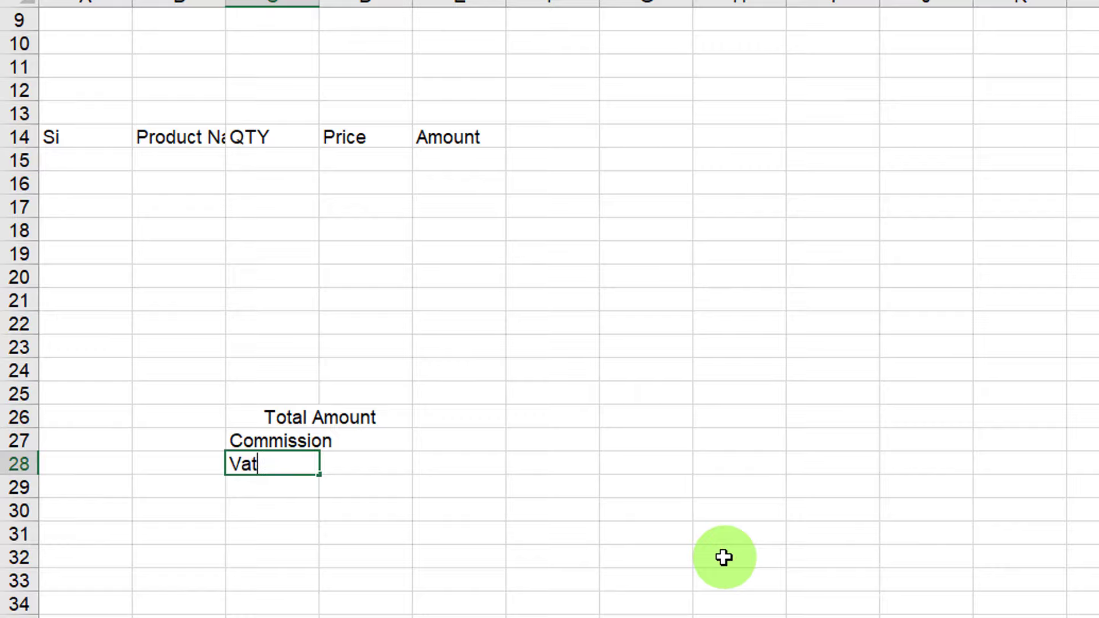
key("Return")
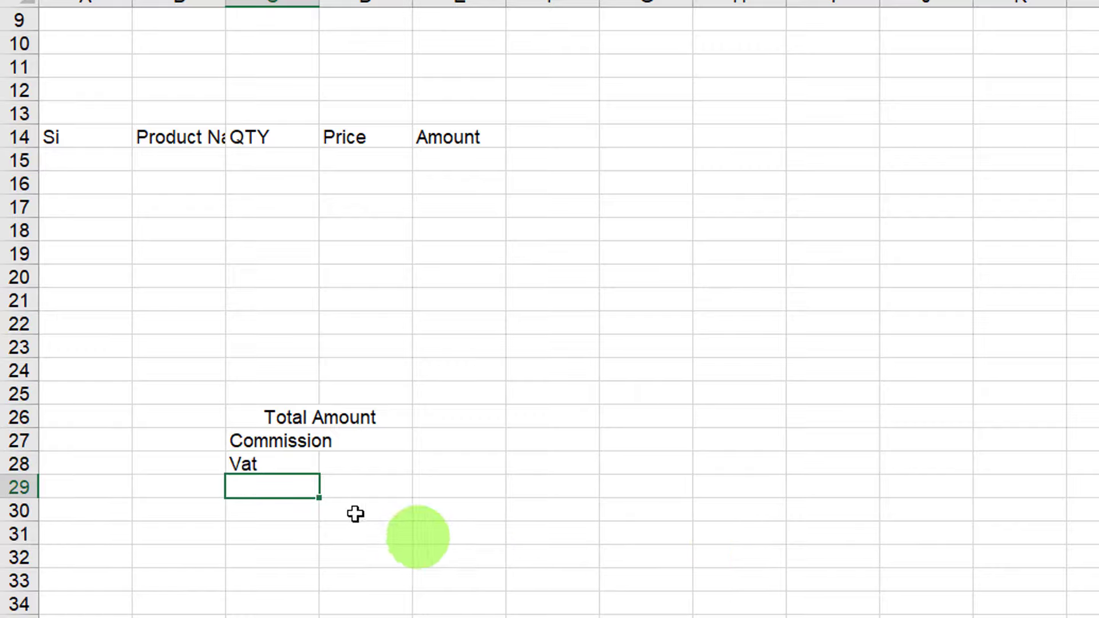
Merge and centre C29:D29 and label it Grand Total.
left_click_drag(297, 488, 351, 489)
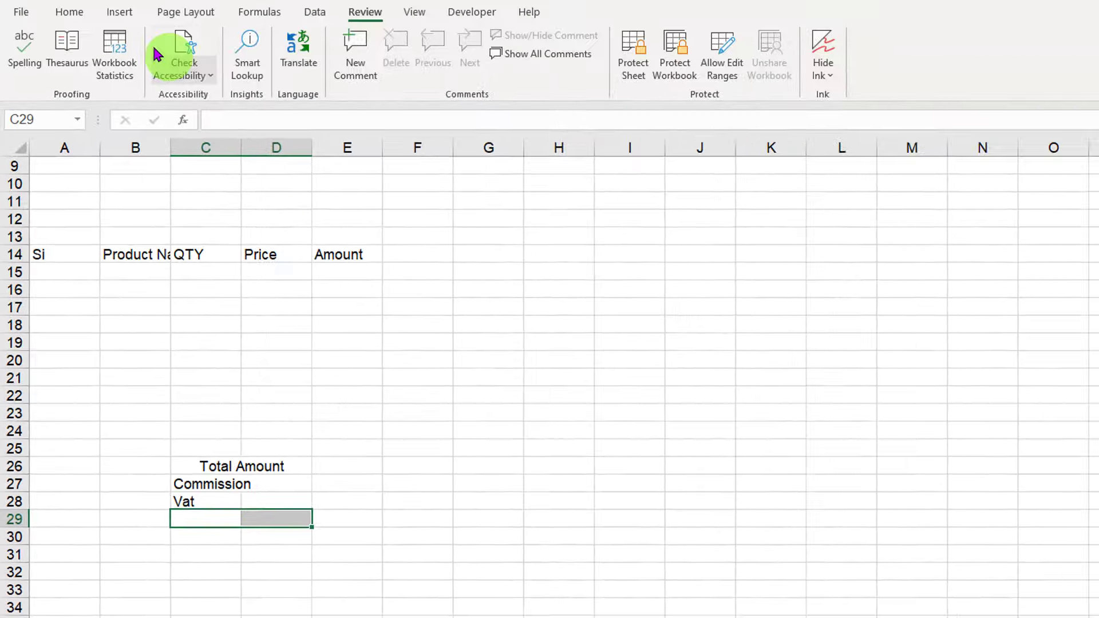
left_click(72, 12)
left_click(550, 75)
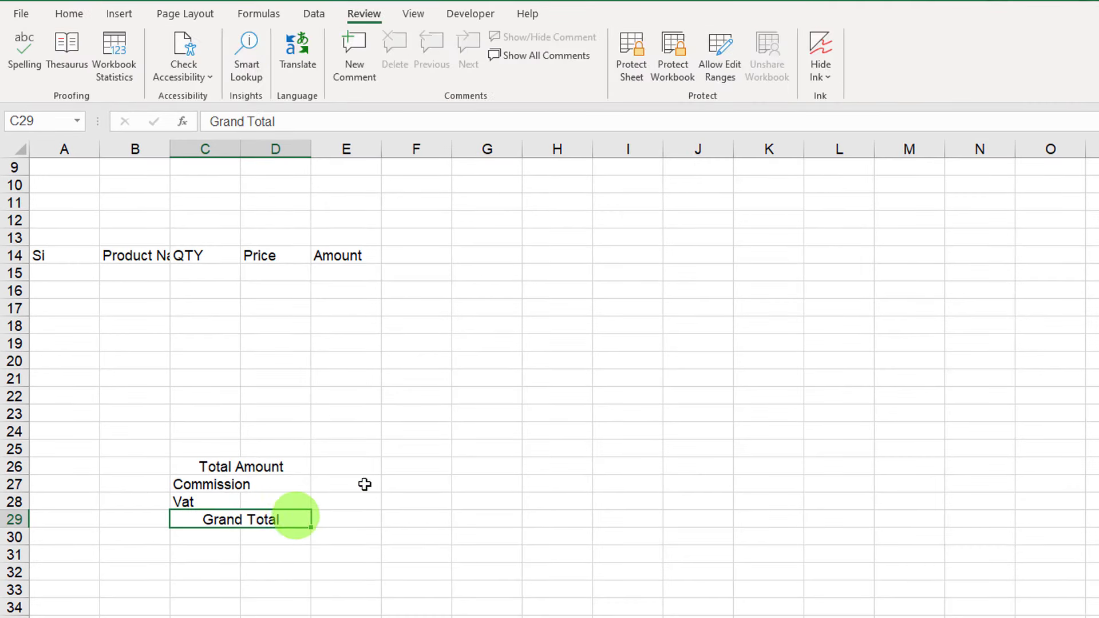
left_click(362, 484)
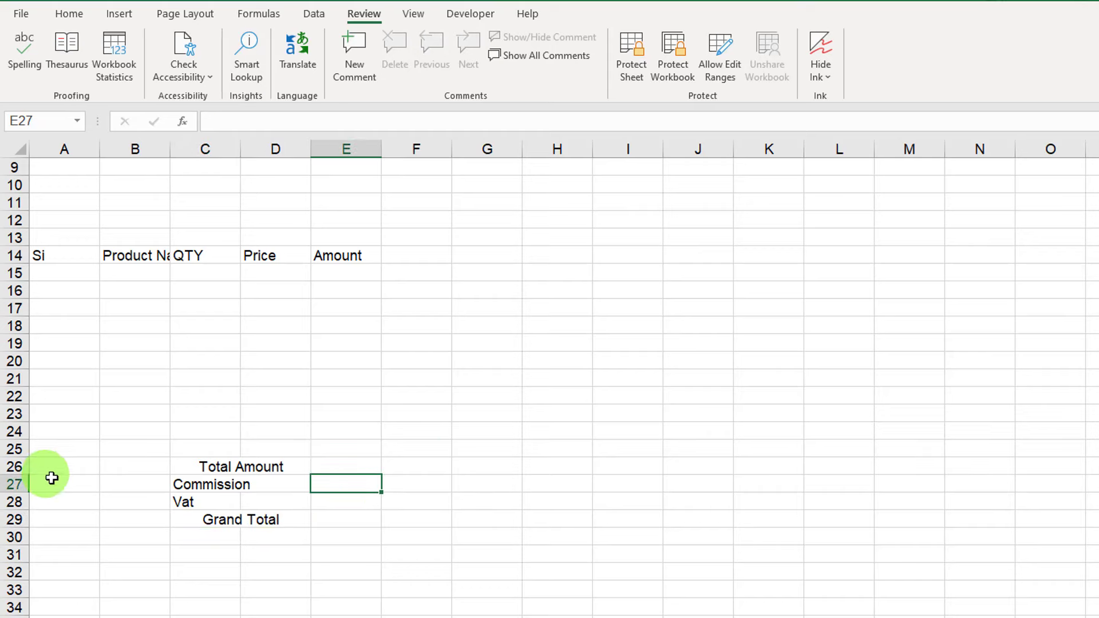
Type 'Invoice No' in D7 and 'Invoice Date' in D9.
scroll(63, 480, "up", 2)
scroll(63, 480, "up", 1)
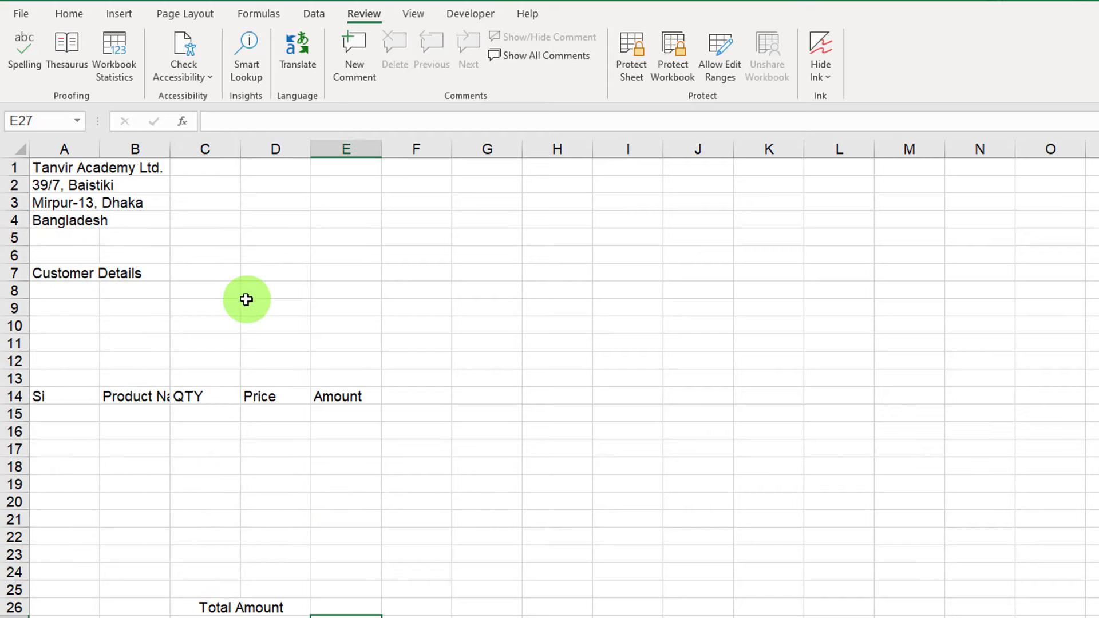
left_click_drag(204, 273, 201, 348)
left_click(272, 276)
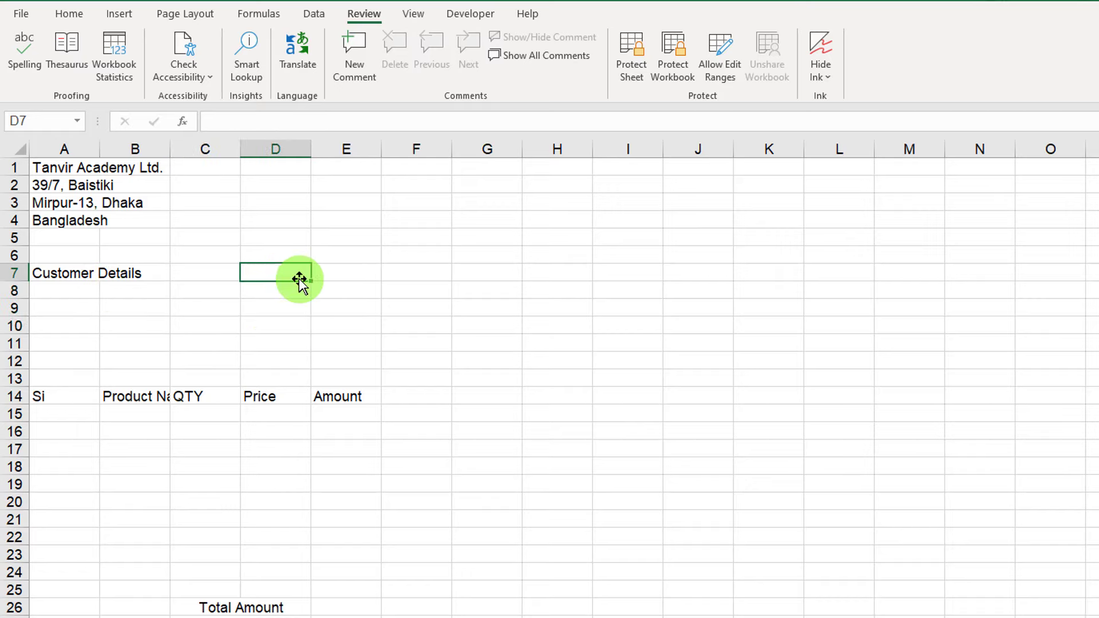
type("Invoice No")
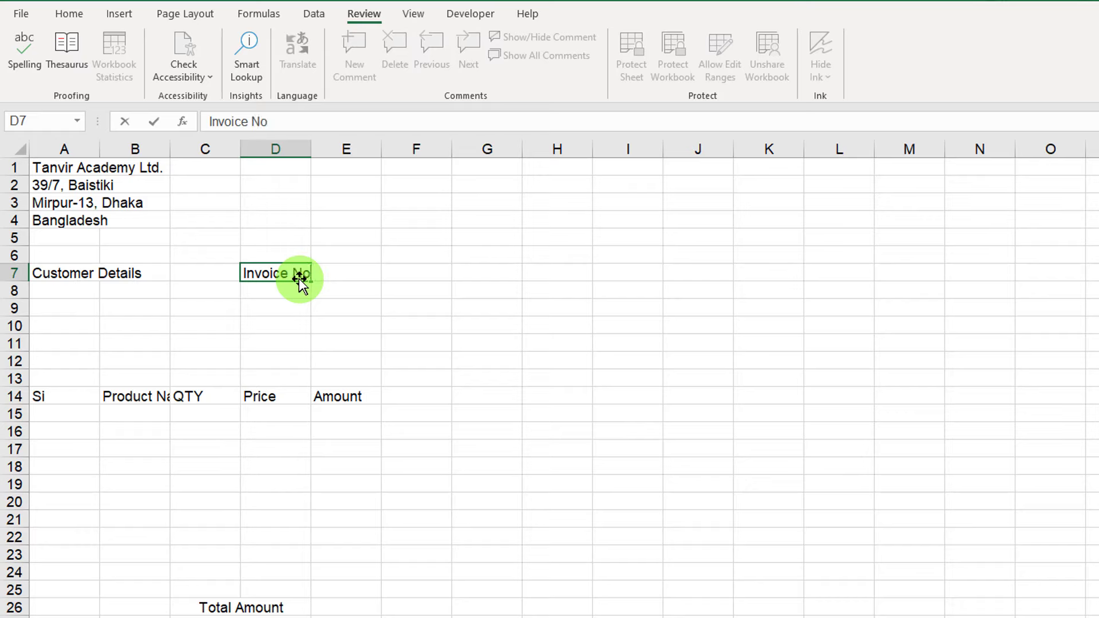
key("Return")
key("Return")
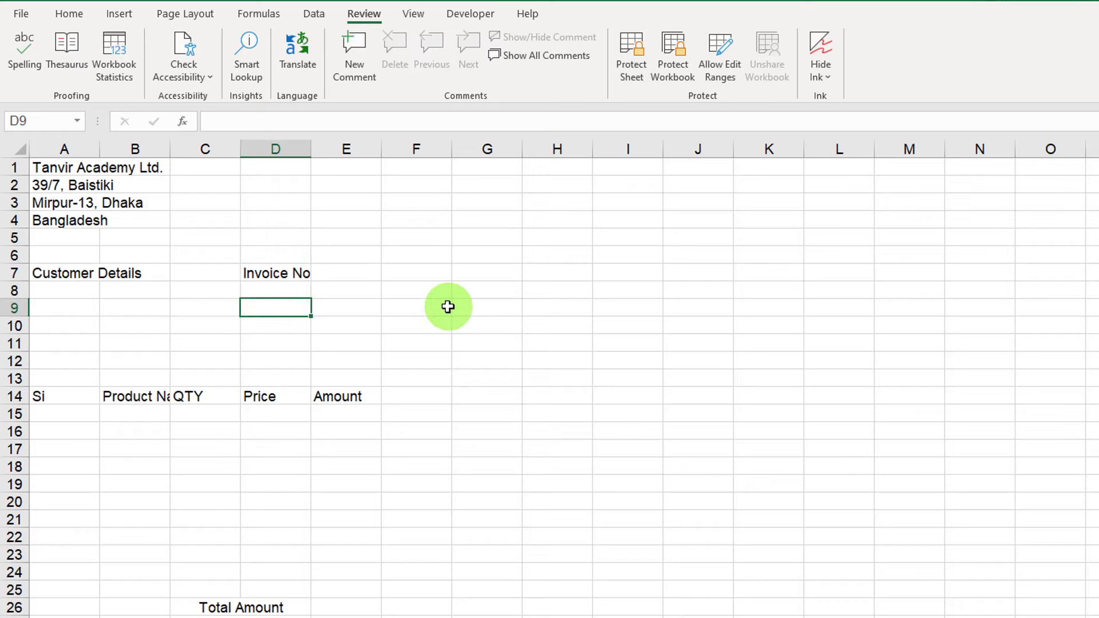
type("Invoi")
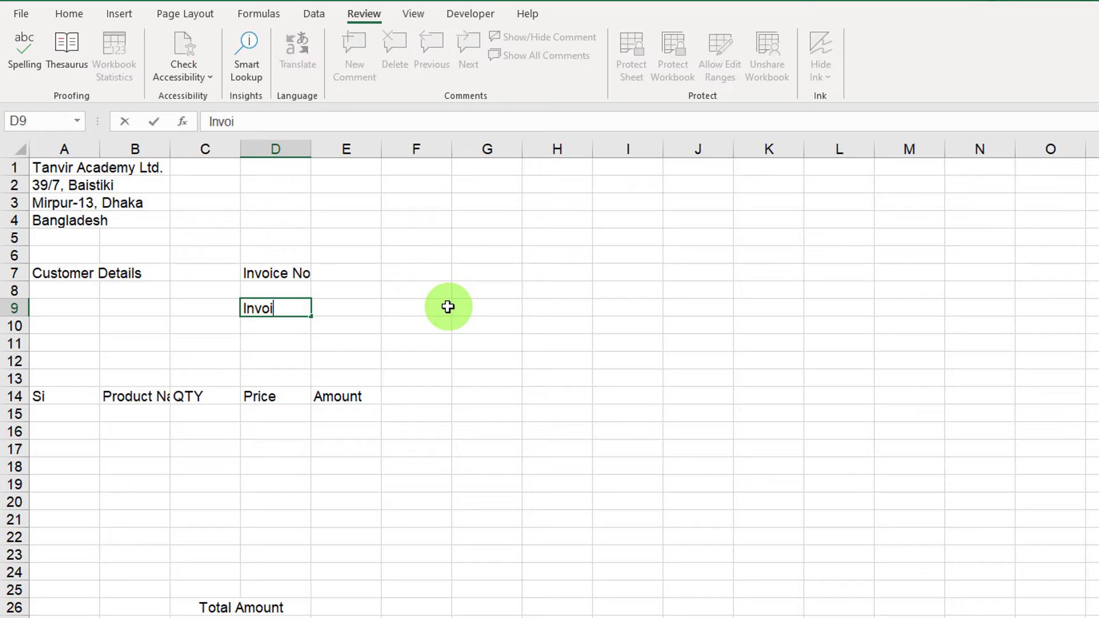
type("ce Date")
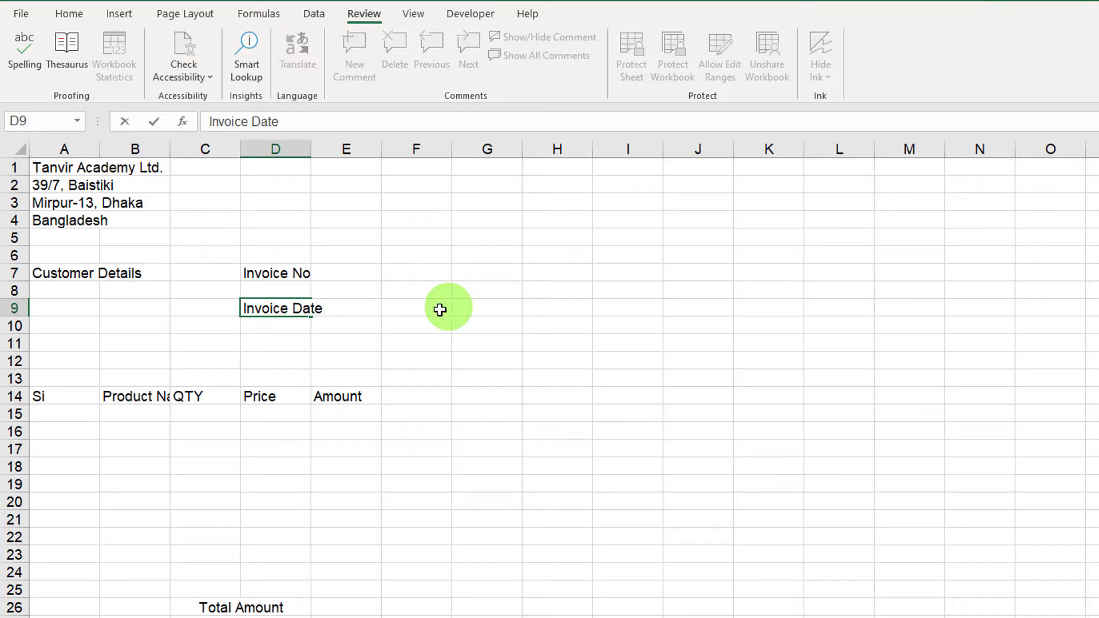
left_click(409, 321)
scroll(300, 392, "down", 2)
scroll(301, 393, "down", 5)
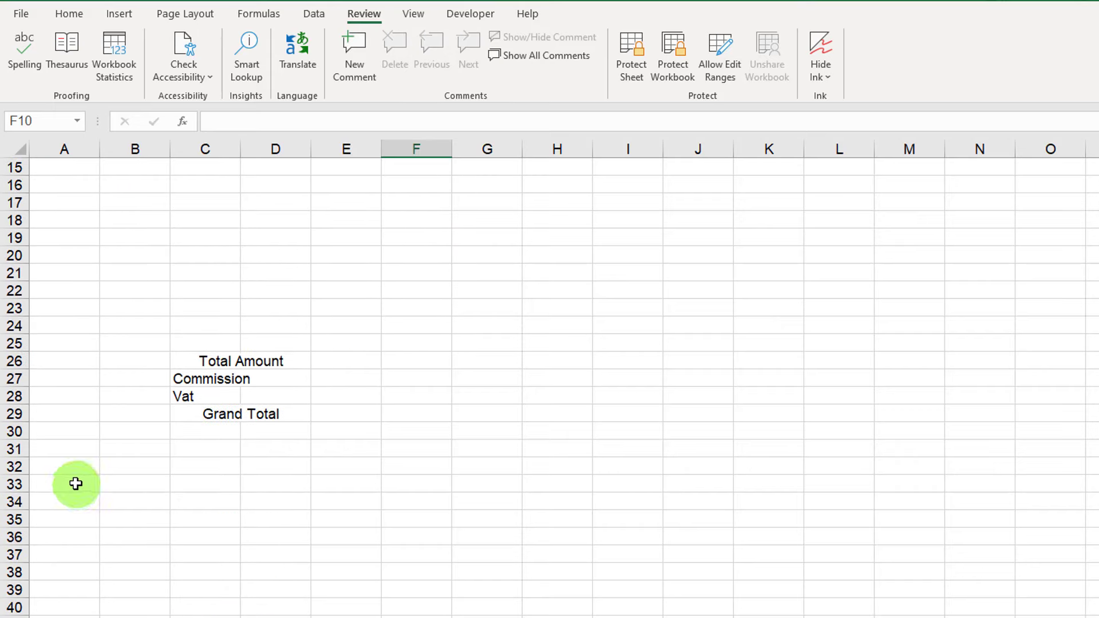
Type 'Amount in Word' in A33 and 'Authorize Signature' in E37.
left_click(78, 466)
left_click(74, 486)
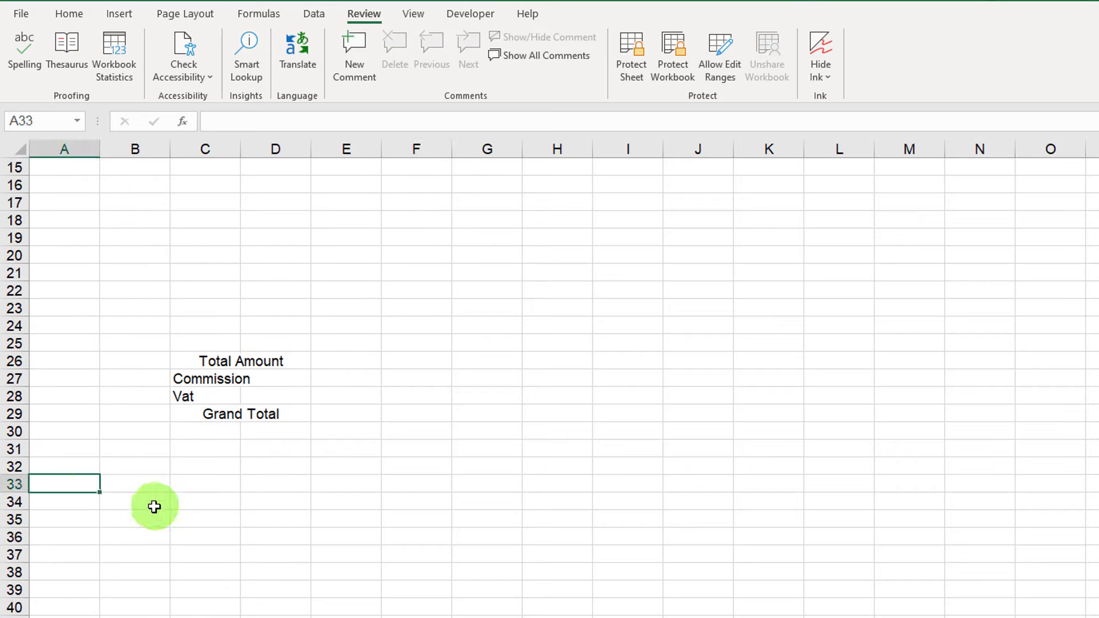
type("Amount ")
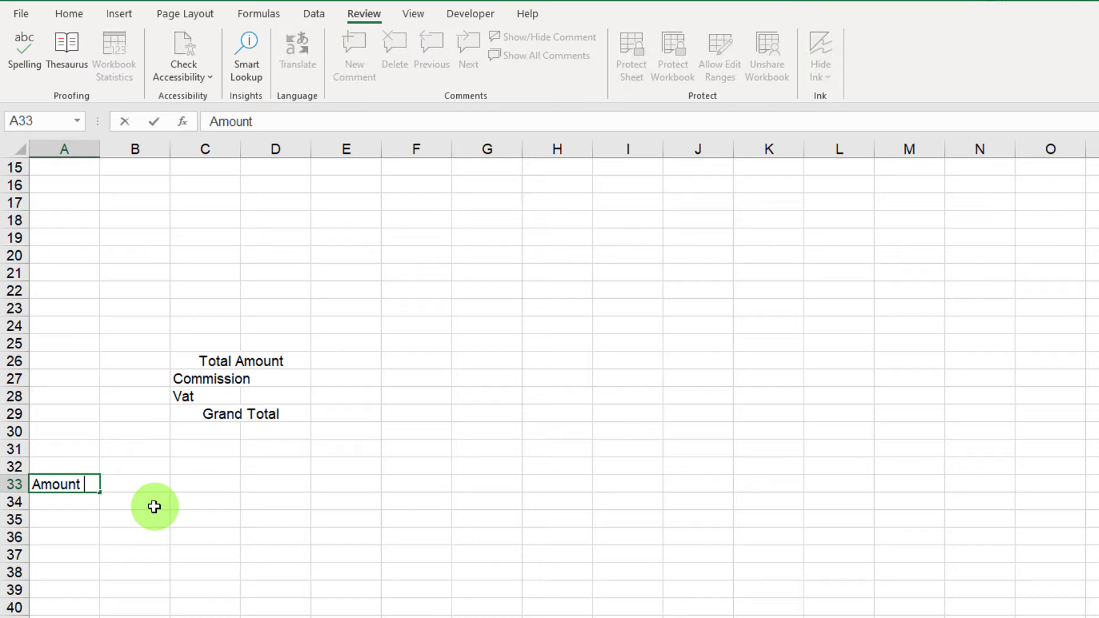
type("in Word")
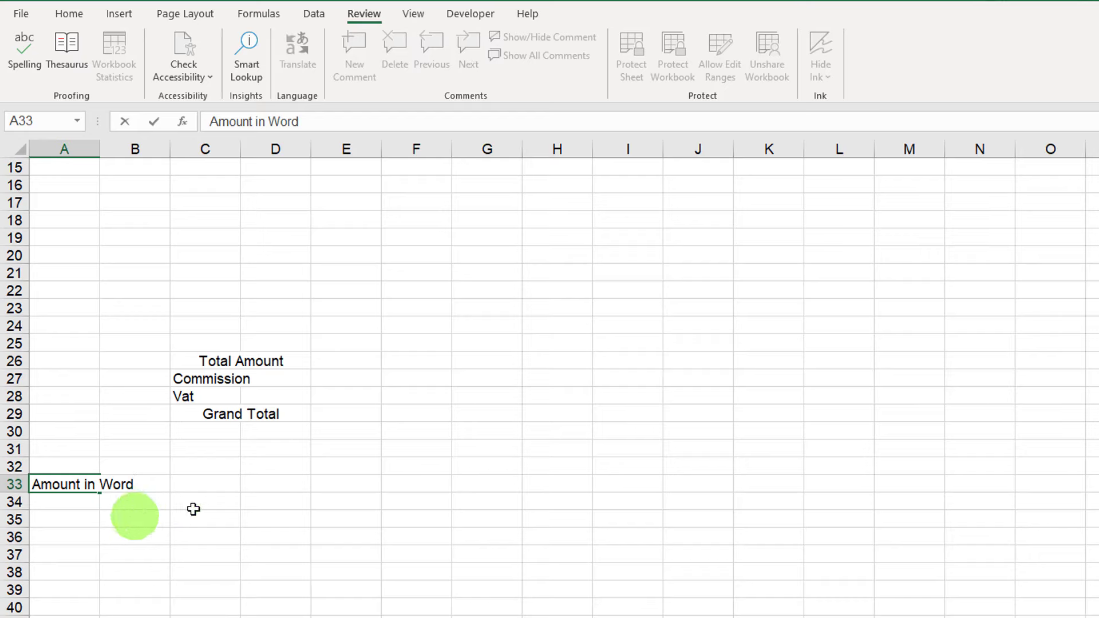
scroll(366, 494, "up", 2)
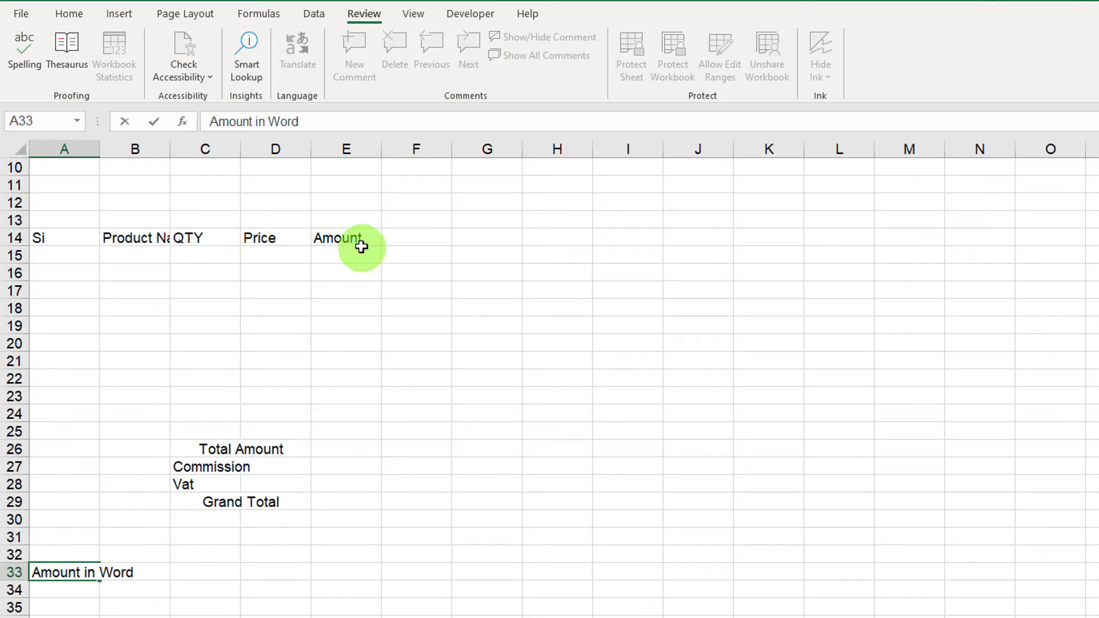
scroll(355, 550, "down", 2)
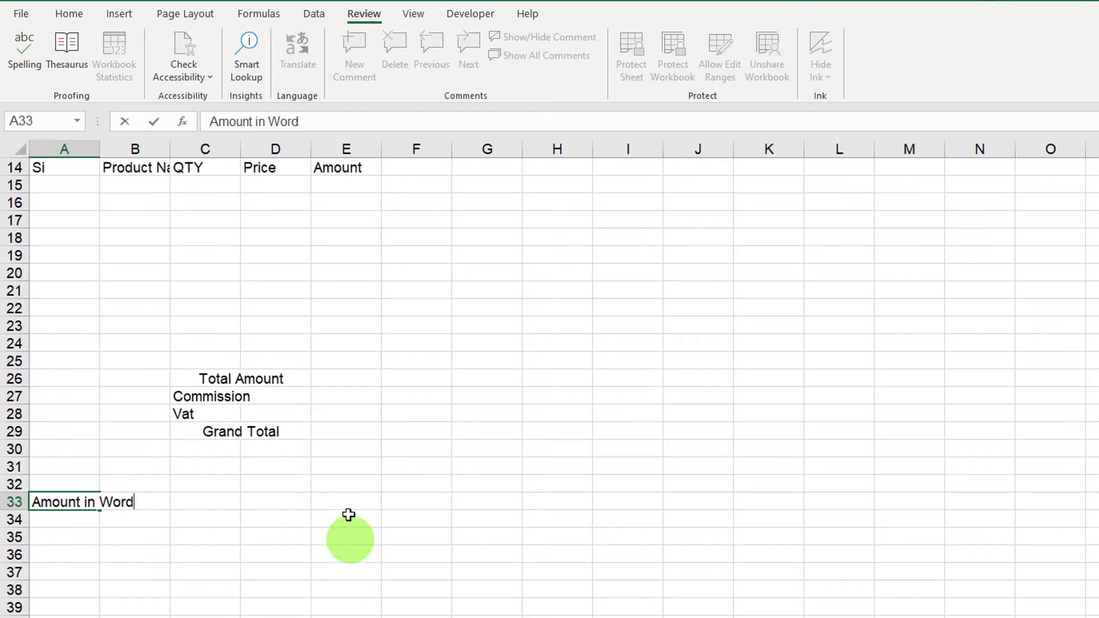
left_click(338, 572)
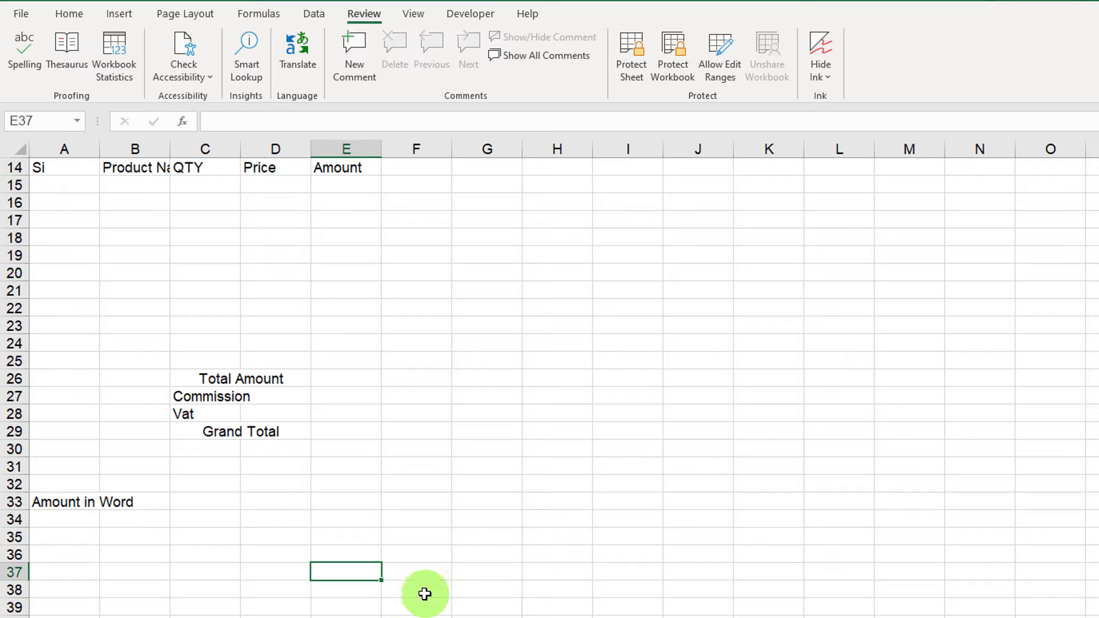
type("Authorize Signature")
left_click(546, 383)
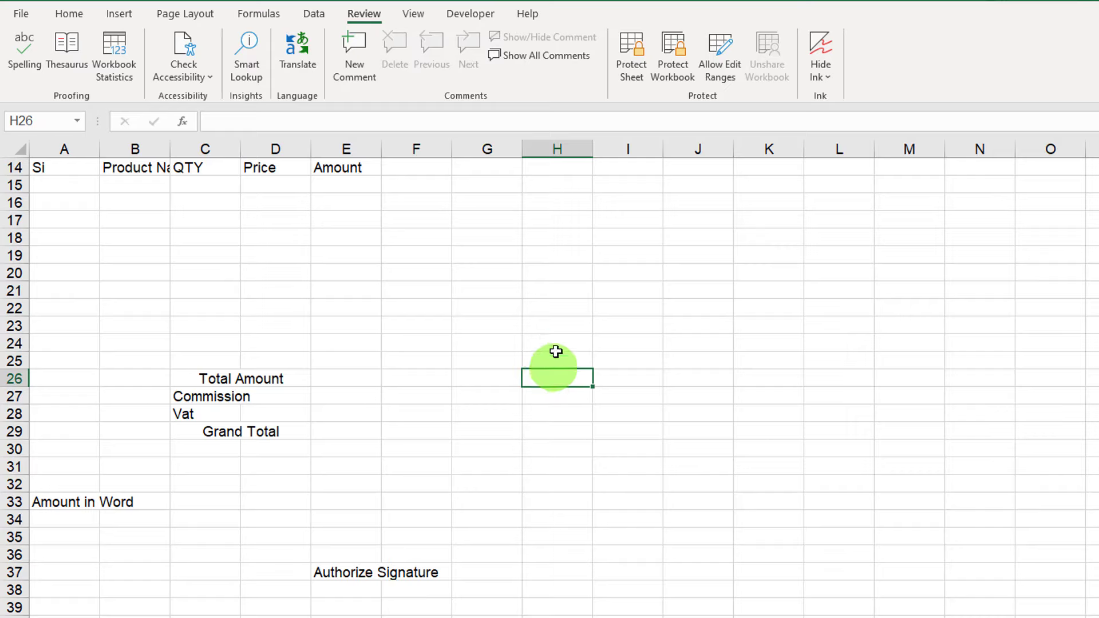
scroll(410, 326, "up", 1)
scroll(409, 326, "up", 4)
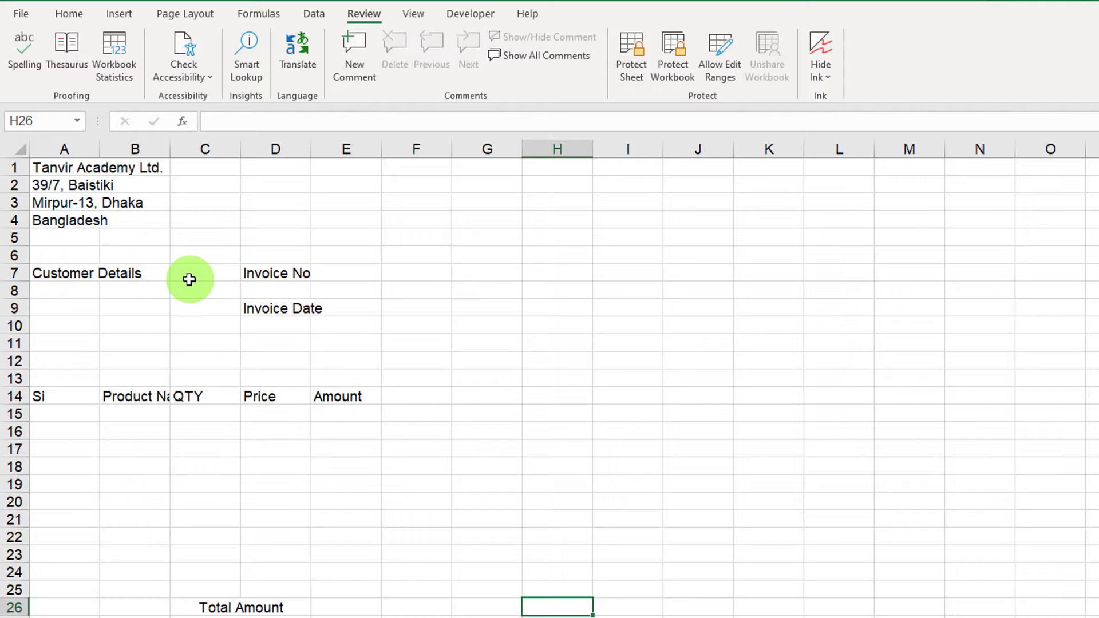
key("ctrl+p")
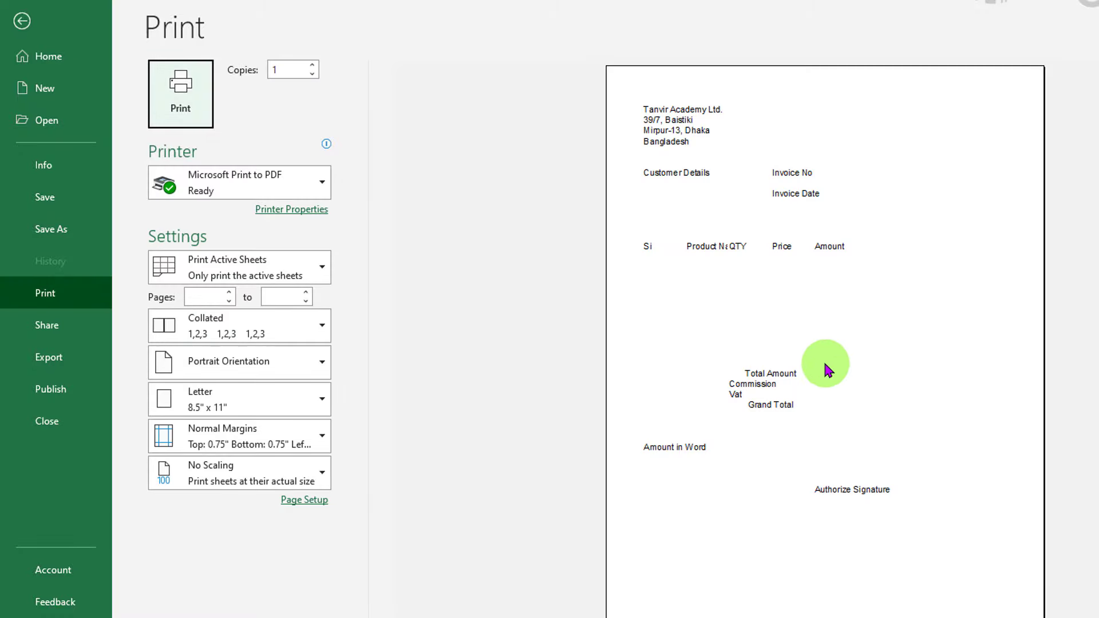
left_click(22, 24)
left_click(475, 323)
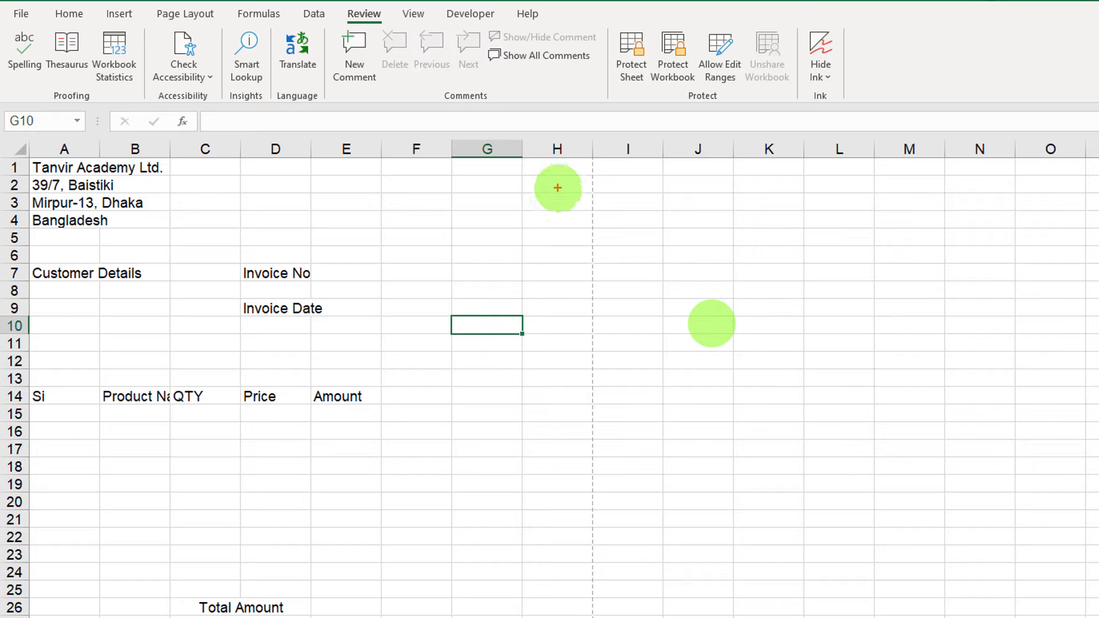
mouse_move(561, 189)
left_mouse_down()
mouse_move(617, 417)
mouse_move(613, 548)
left_mouse_up()
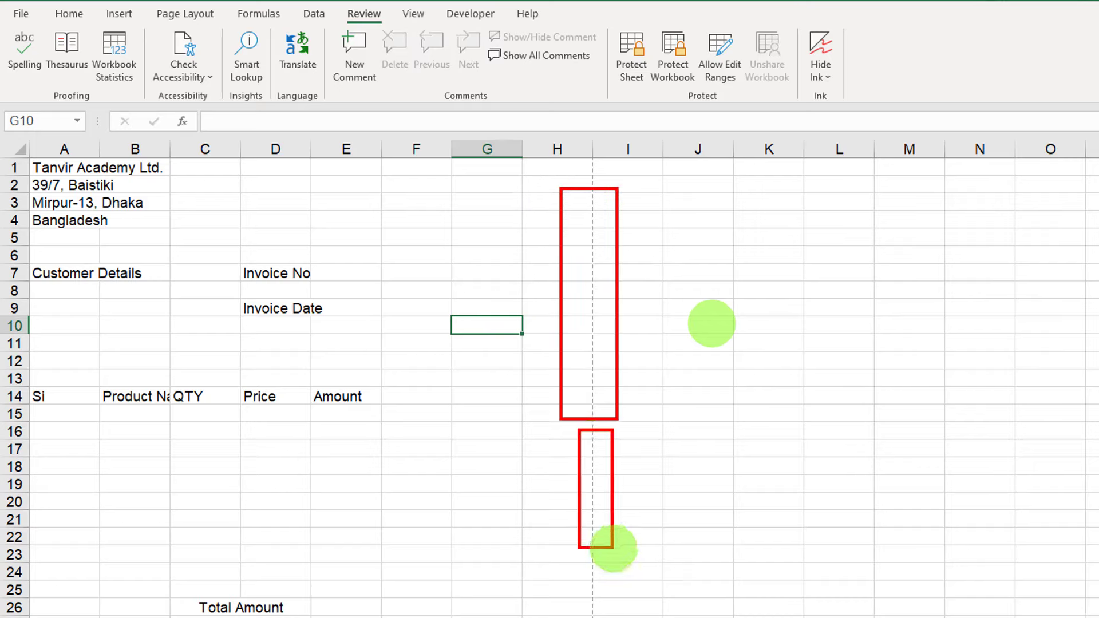
key("Escape")
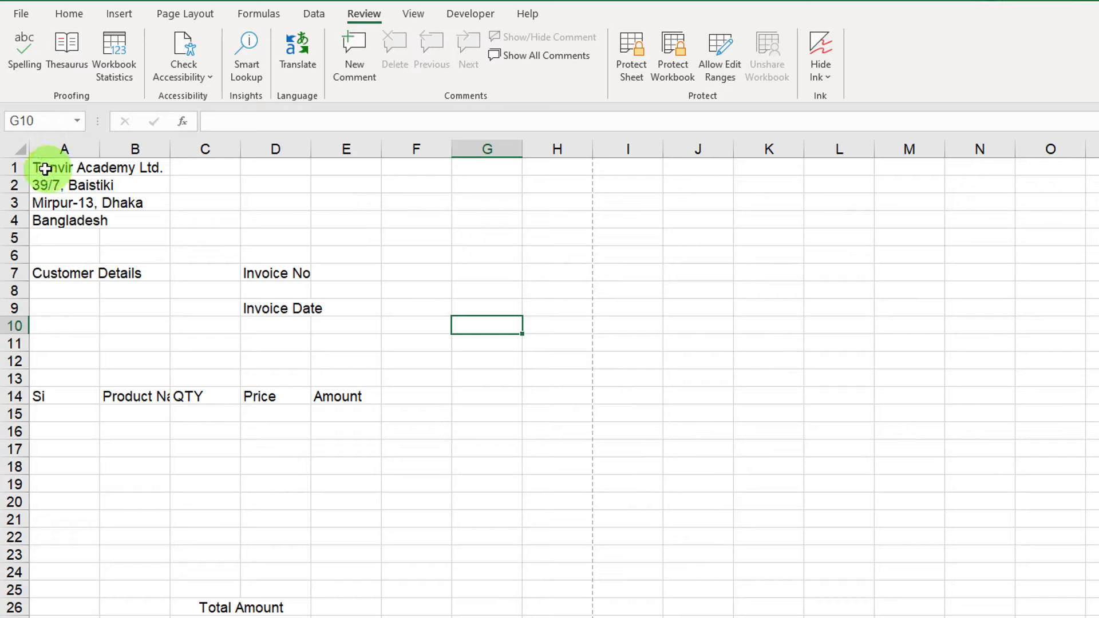
left_click(94, 168)
left_click_drag(94, 167, 296, 214)
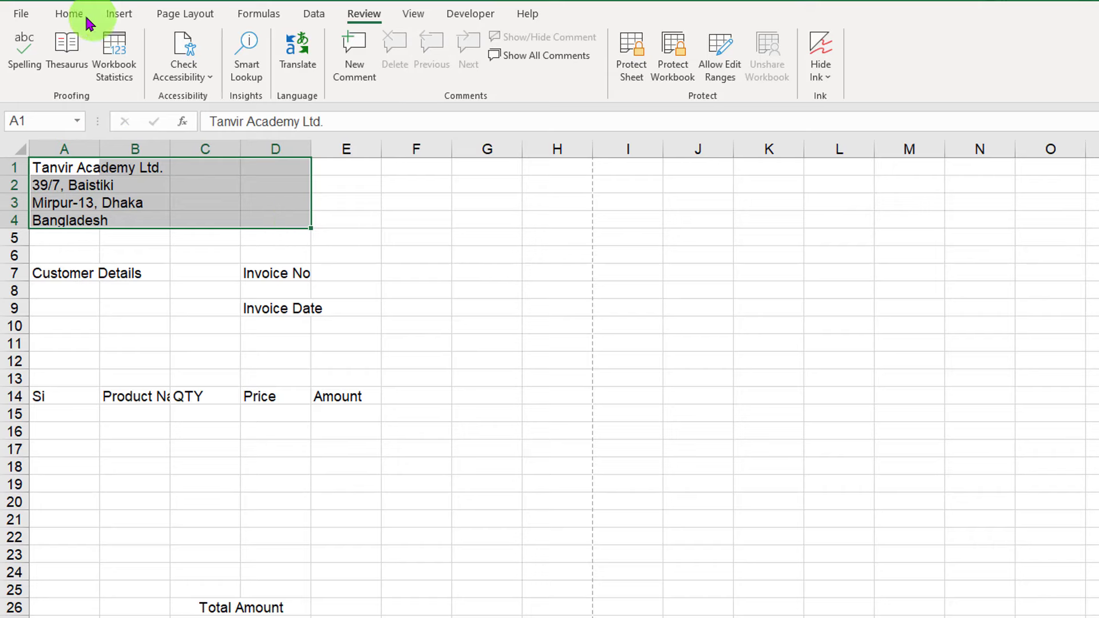
Merge the company rows A1:D4 across columns A–D.
left_click(68, 17)
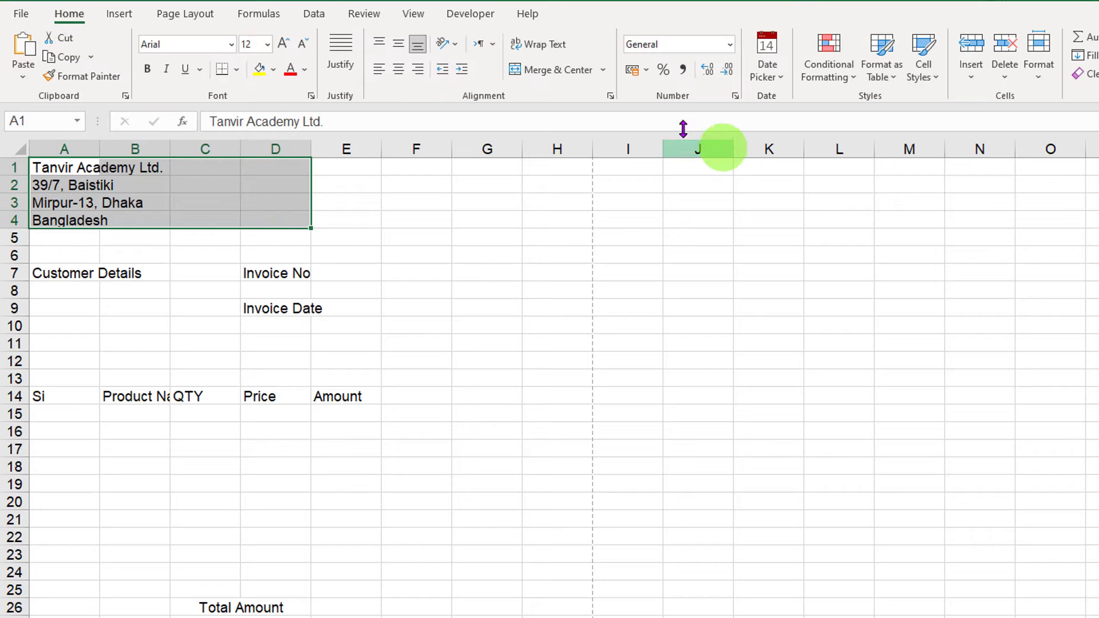
left_click(603, 73)
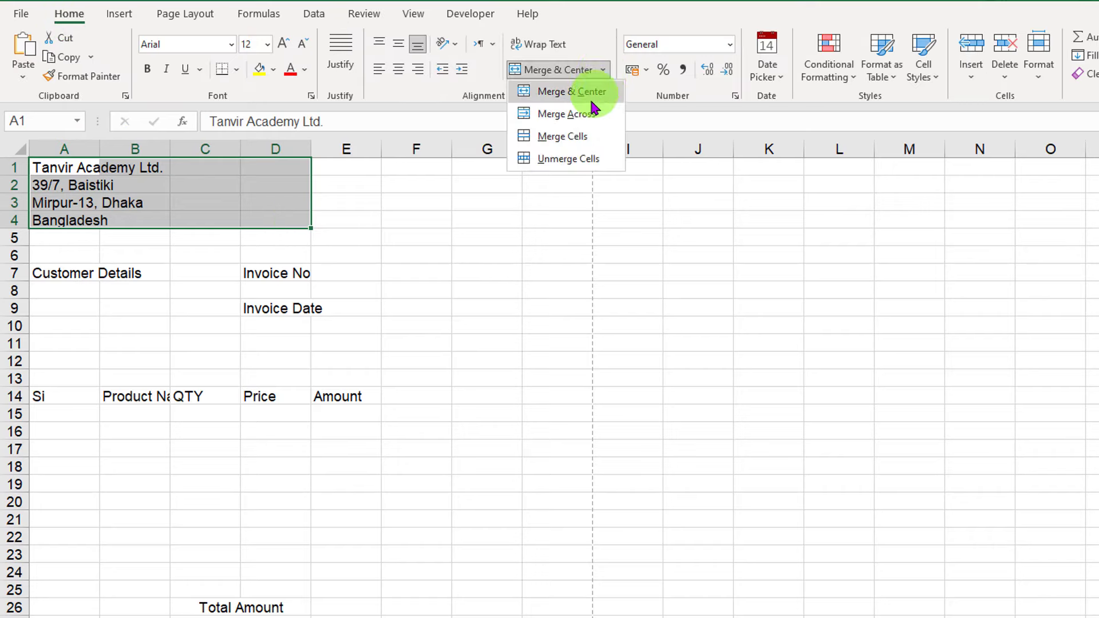
left_click(579, 113)
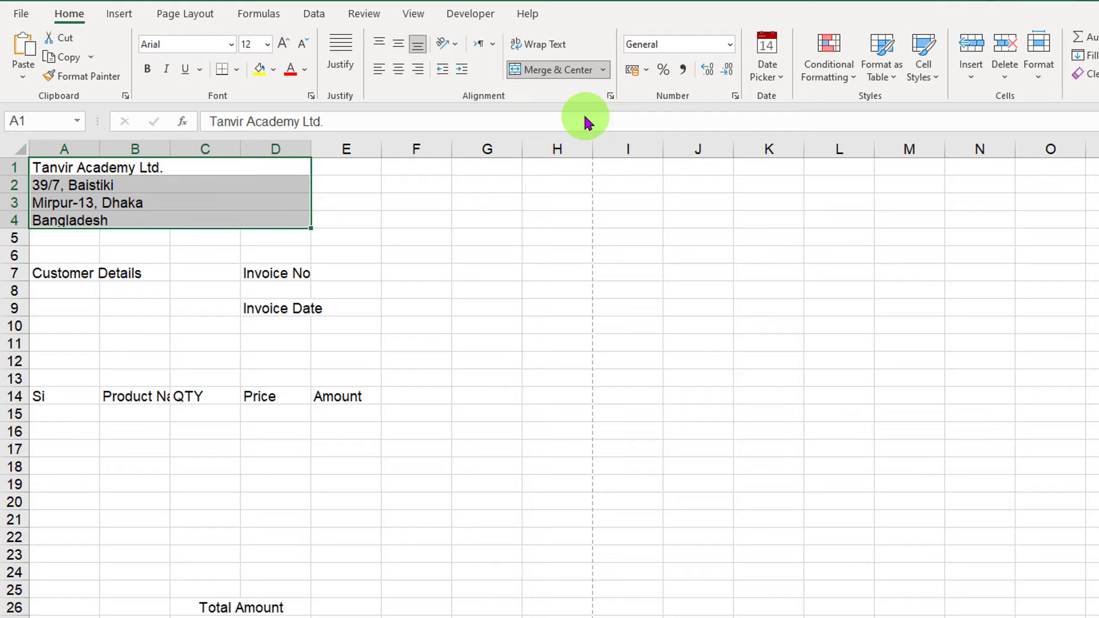
Enlarge the company name in A1 to 18 pt and make it bold.
left_click(334, 220)
left_click(88, 166)
left_click(283, 49)
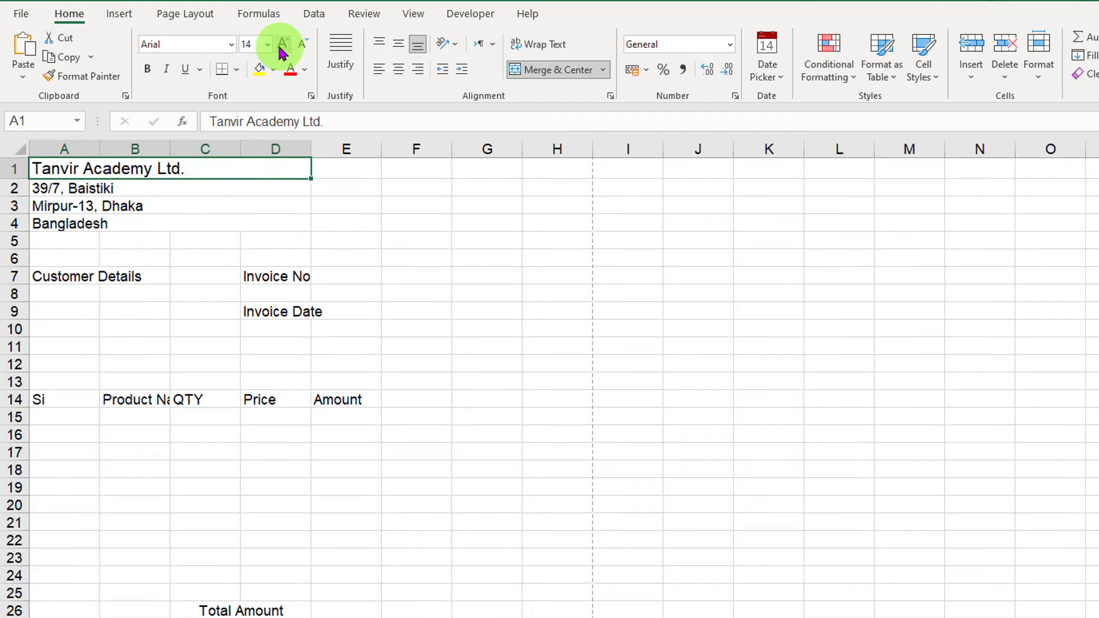
left_click(283, 49)
left_click(283, 49)
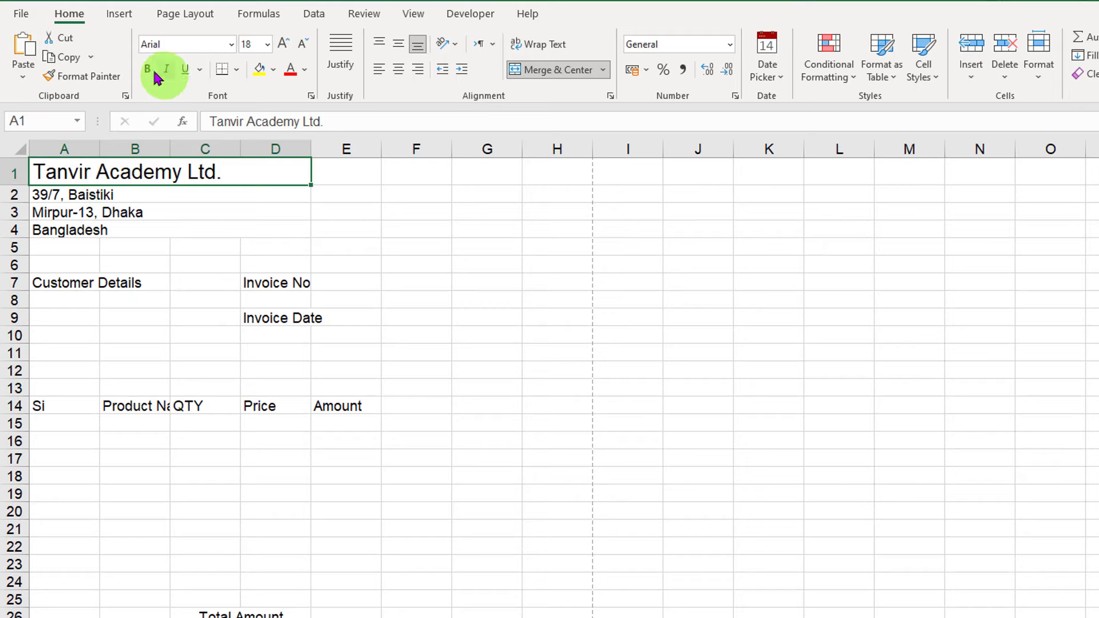
left_click(290, 211)
left_click_drag(69, 282, 129, 286)
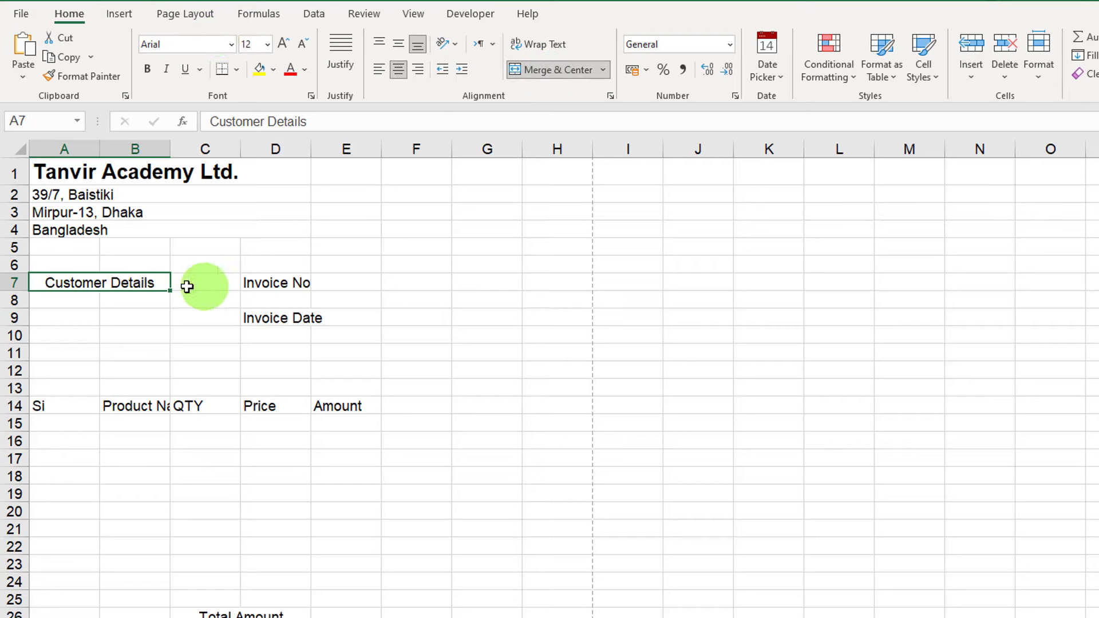
Make Customer Details bold at 14 pt and widen column B to fit it.
left_click(147, 70)
left_click(283, 44)
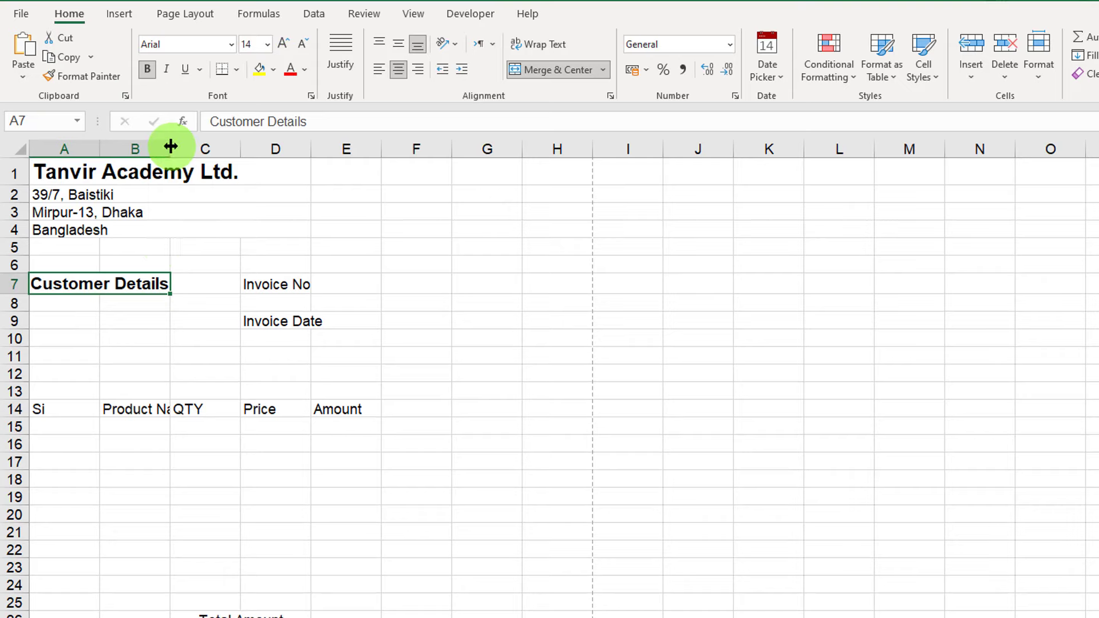
left_click_drag(171, 146, 177, 147)
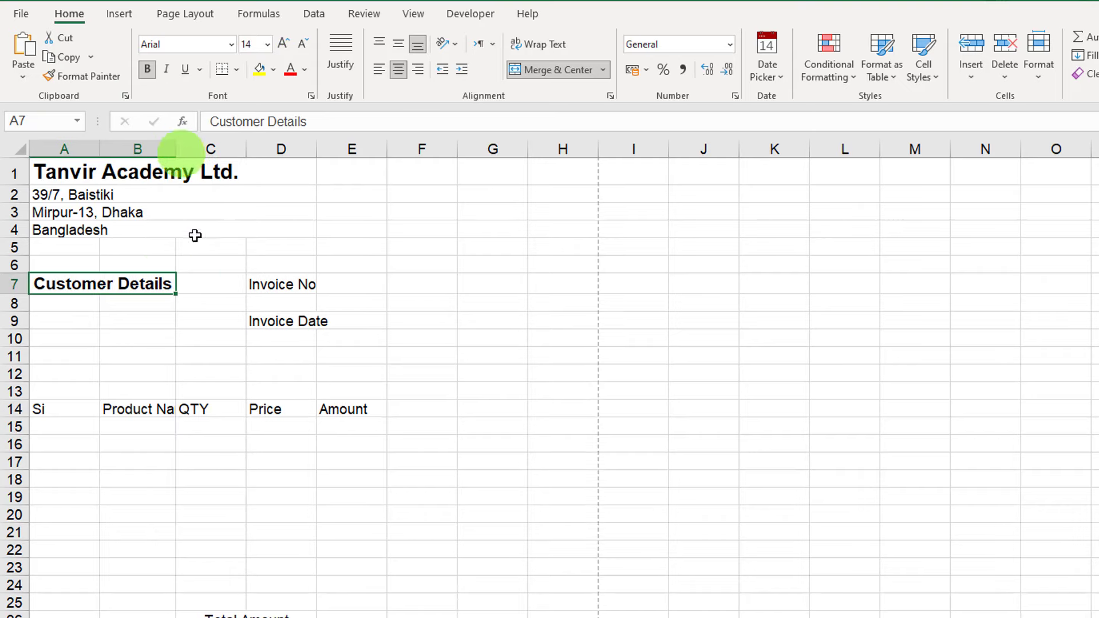
Add a bottom border under the Customer Details heading in A7:B7.
left_click(142, 308)
left_click_drag(77, 318, 108, 319)
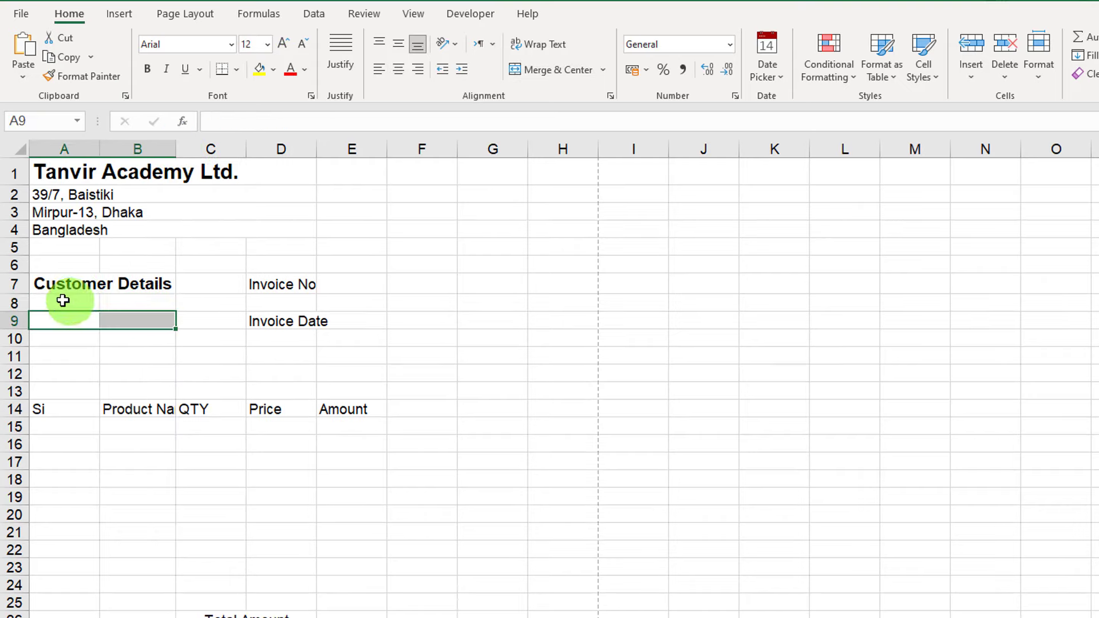
left_click(61, 288)
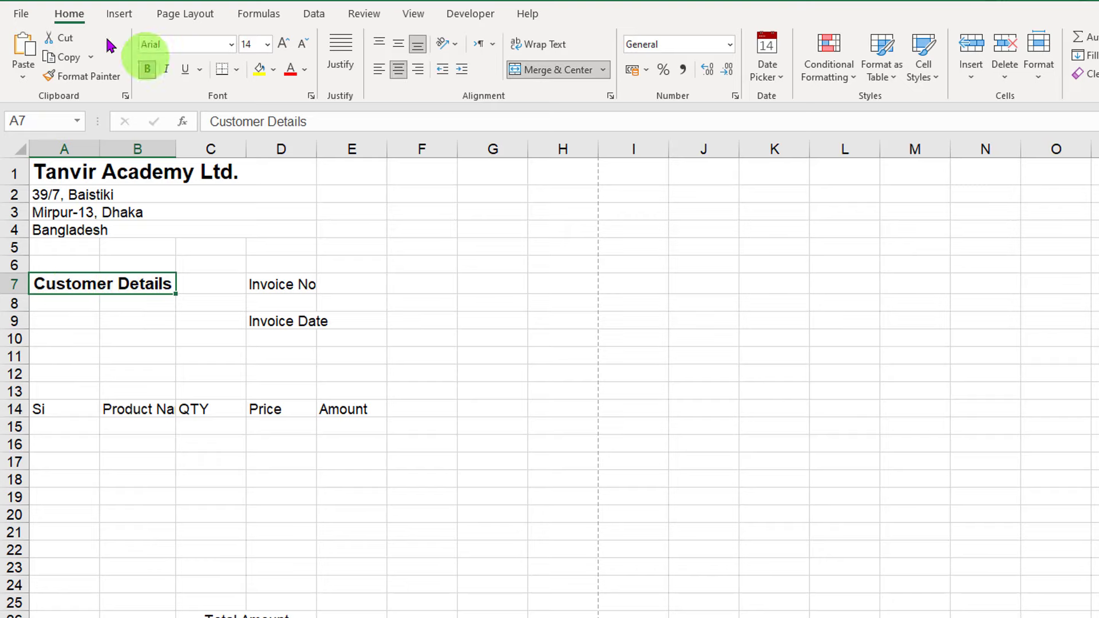
left_click(235, 70)
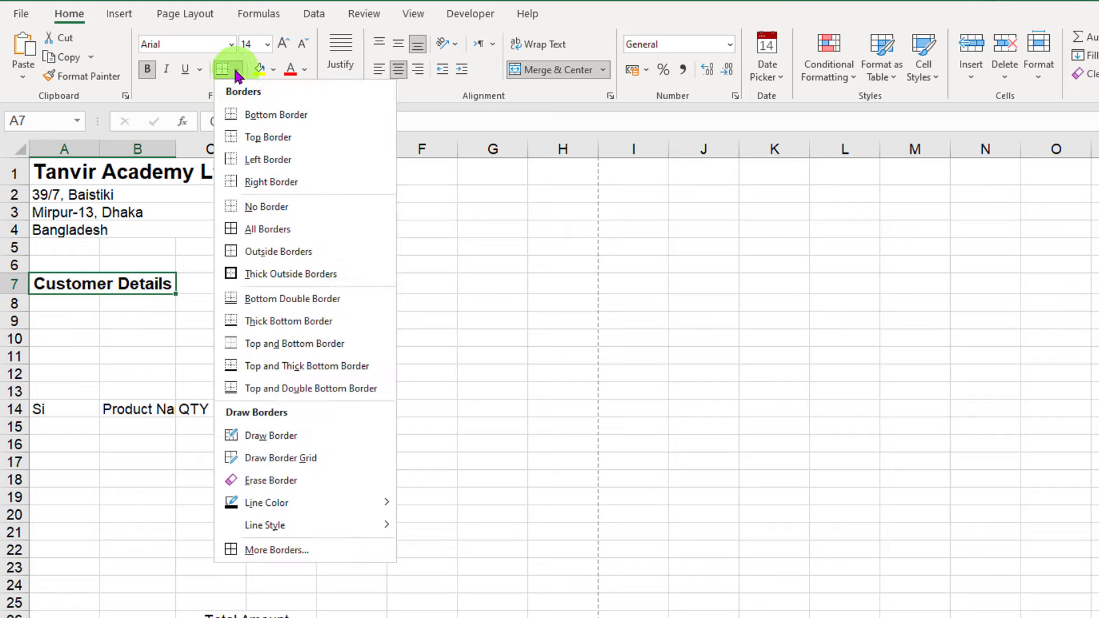
left_click(276, 115)
left_click(149, 320)
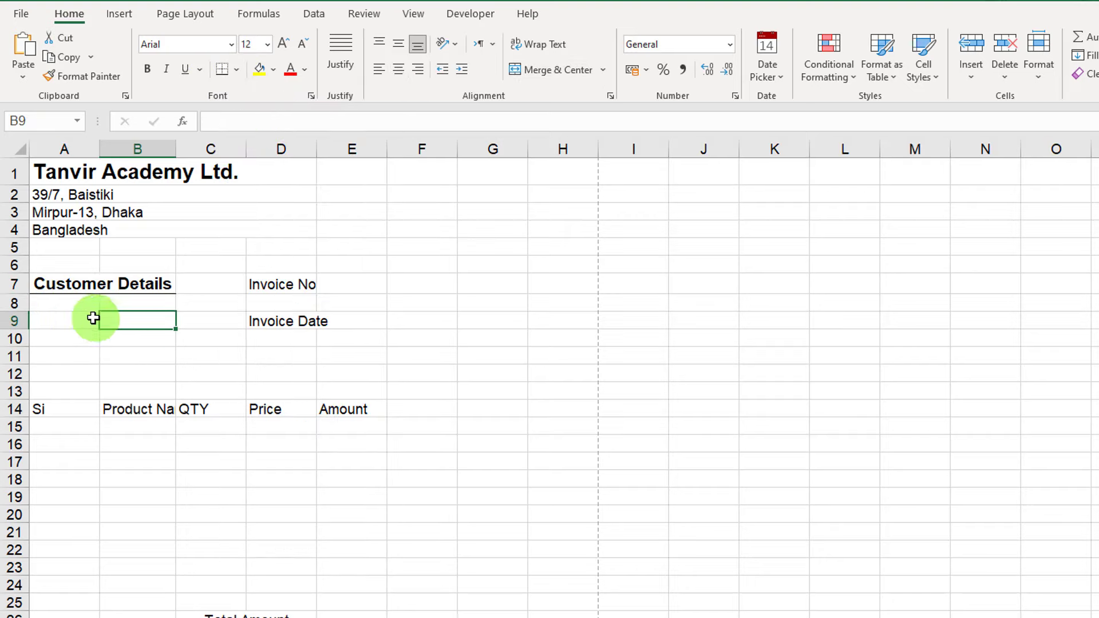
Give A9:B9 a dotted bottom border as a writing line.
left_click_drag(54, 318, 127, 320)
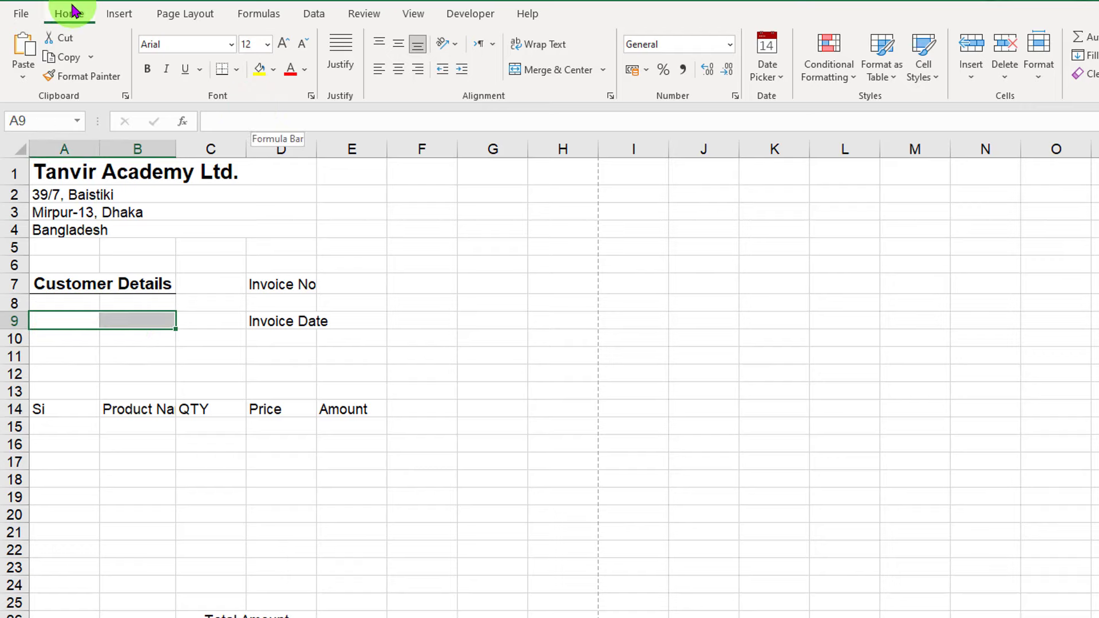
left_click(236, 71)
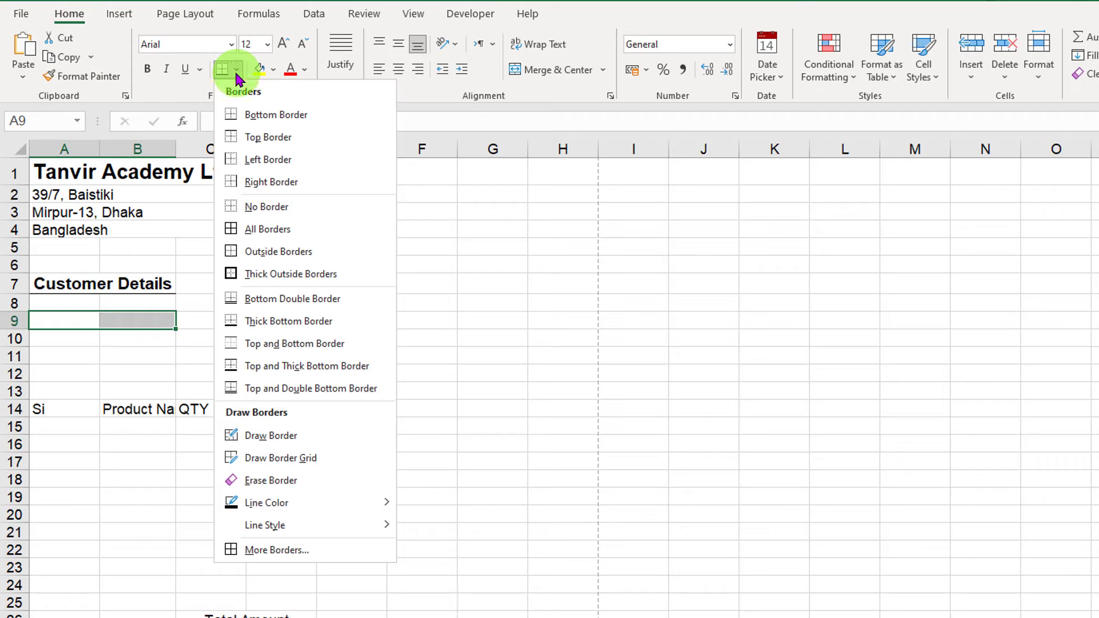
mouse_move(318, 532)
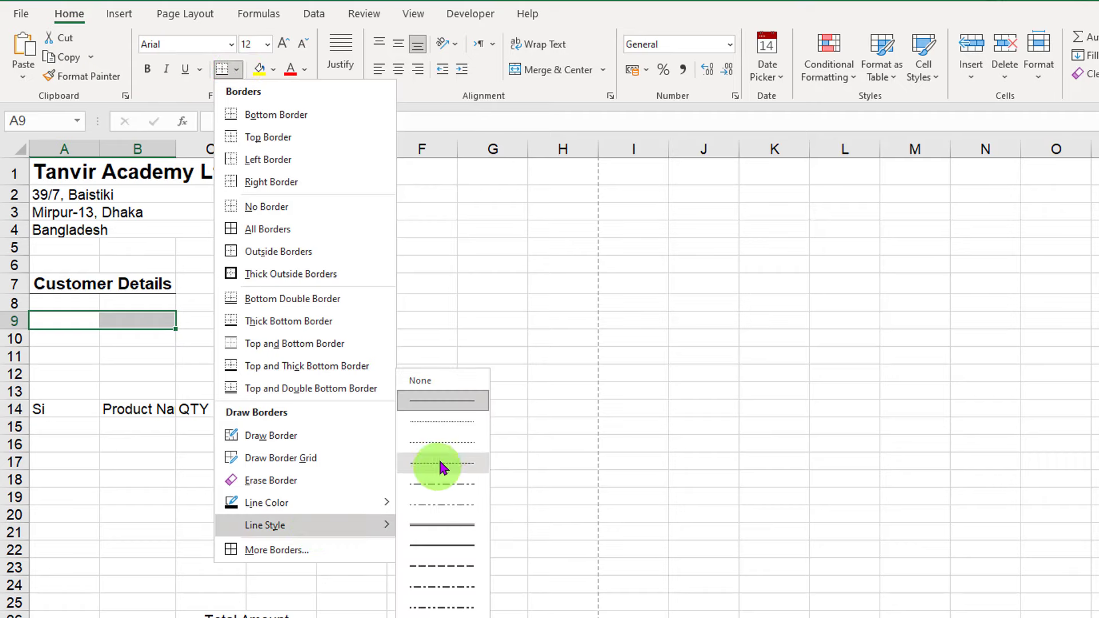
left_click(450, 447)
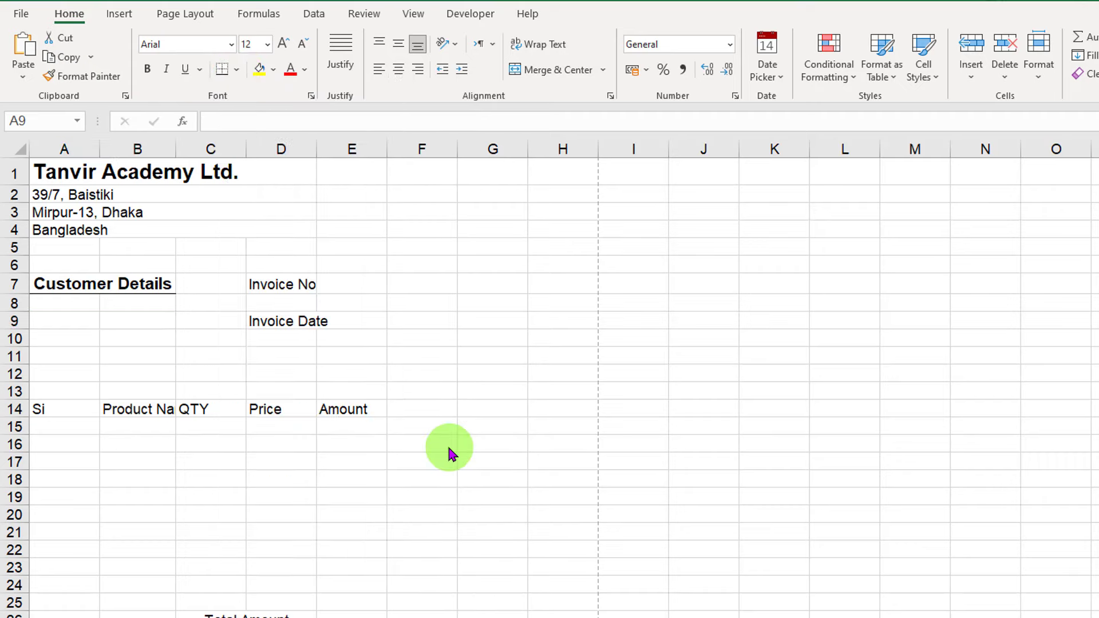
left_click(235, 71)
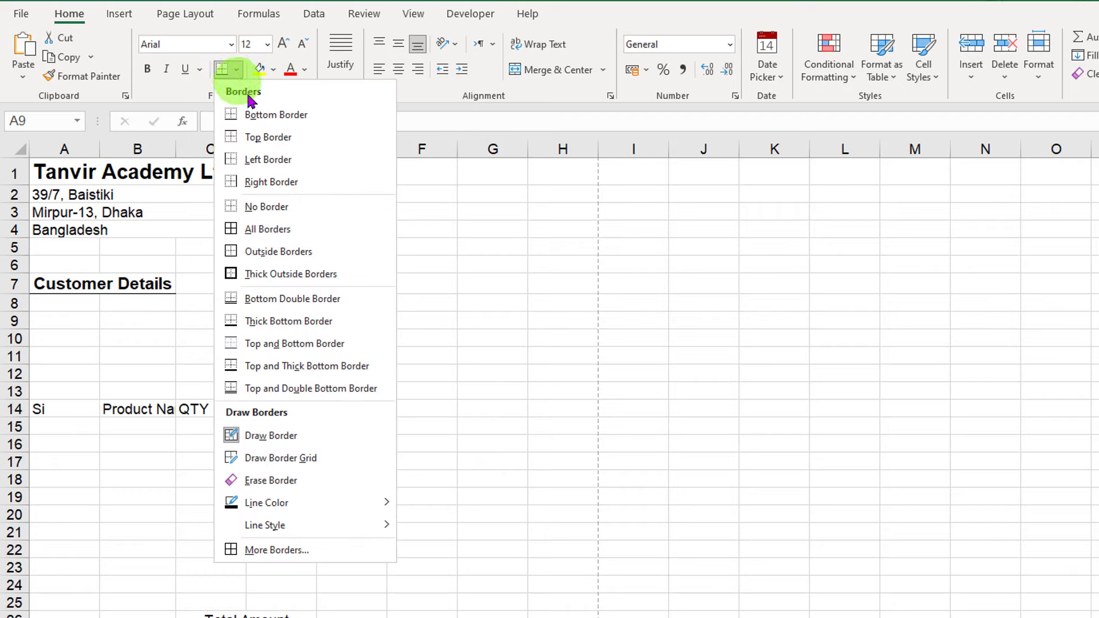
left_click(280, 114)
Apply the same dotted bottom border to the next blank row, A11:B11.
left_click(95, 357)
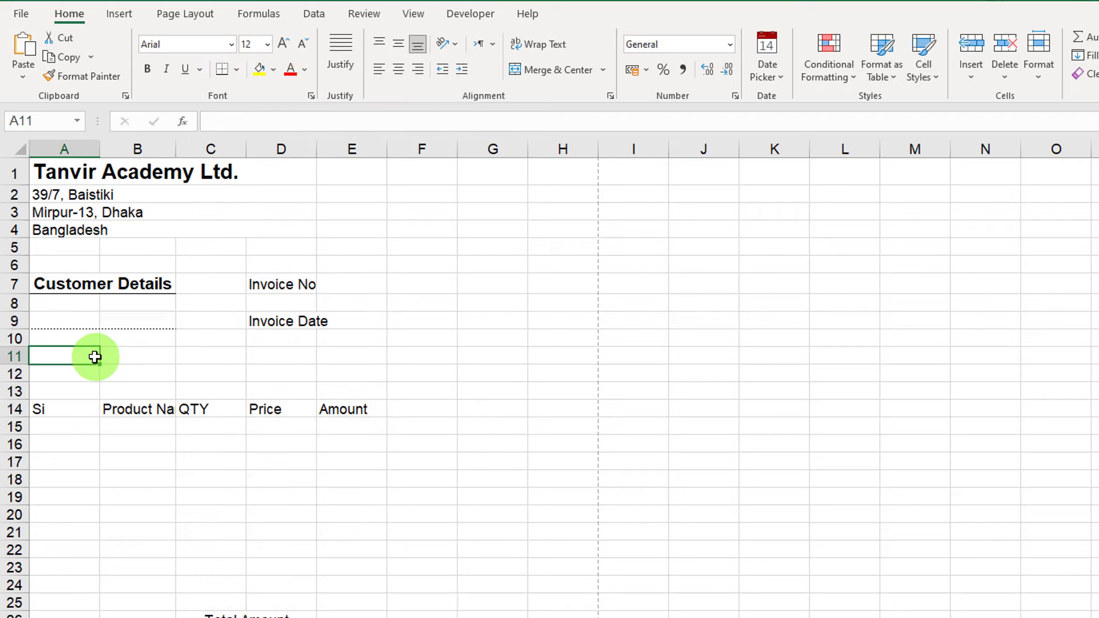
left_click_drag(86, 339, 140, 355)
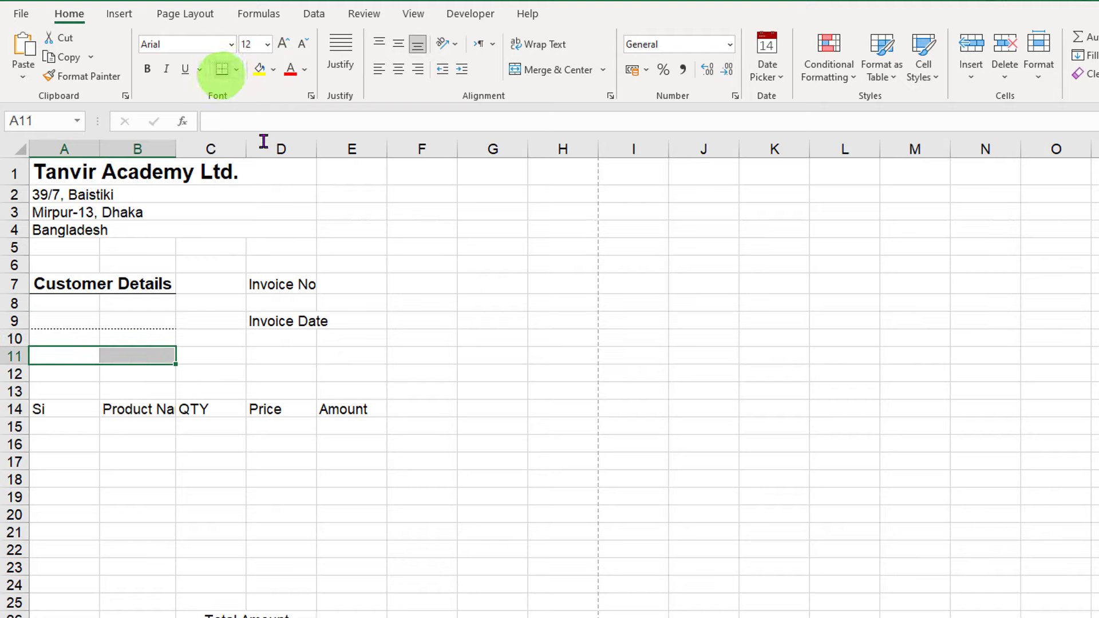
left_click(222, 69)
left_click(179, 338)
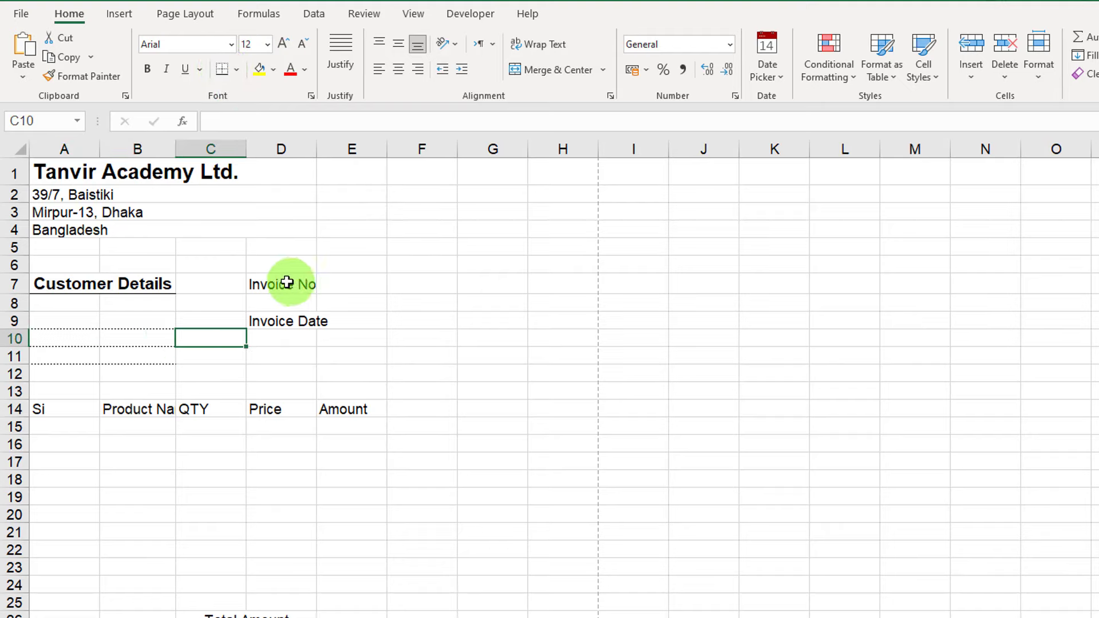
left_click_drag(287, 283, 325, 280)
double_click(362, 292)
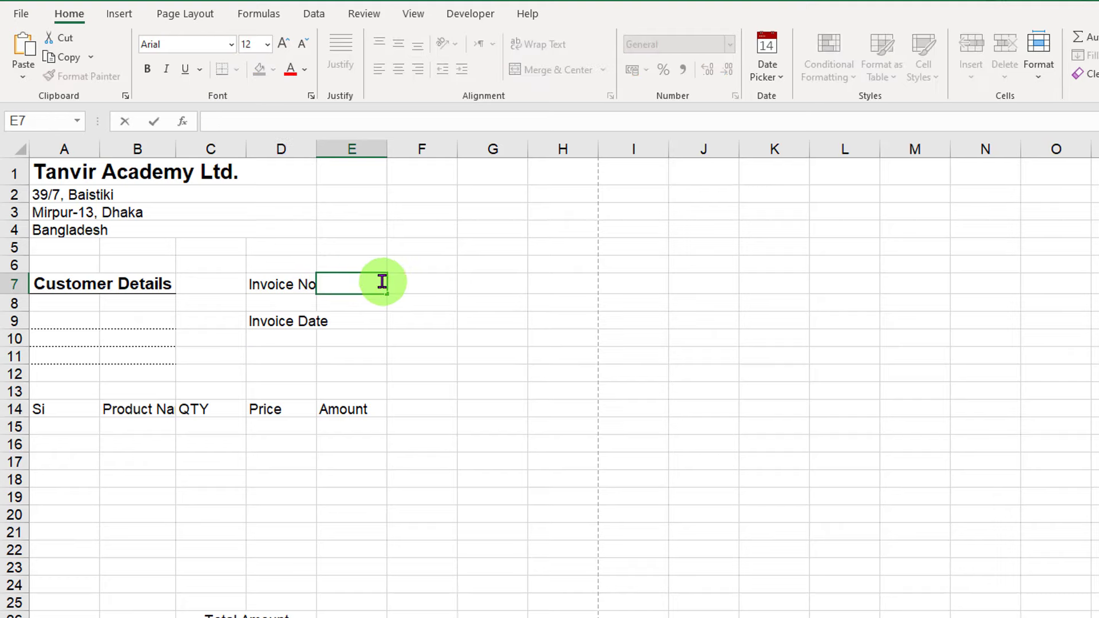
Put a colon in E7 beside Invoice No and in E9 beside Invoice Date.
left_click(366, 319)
double_click(367, 320)
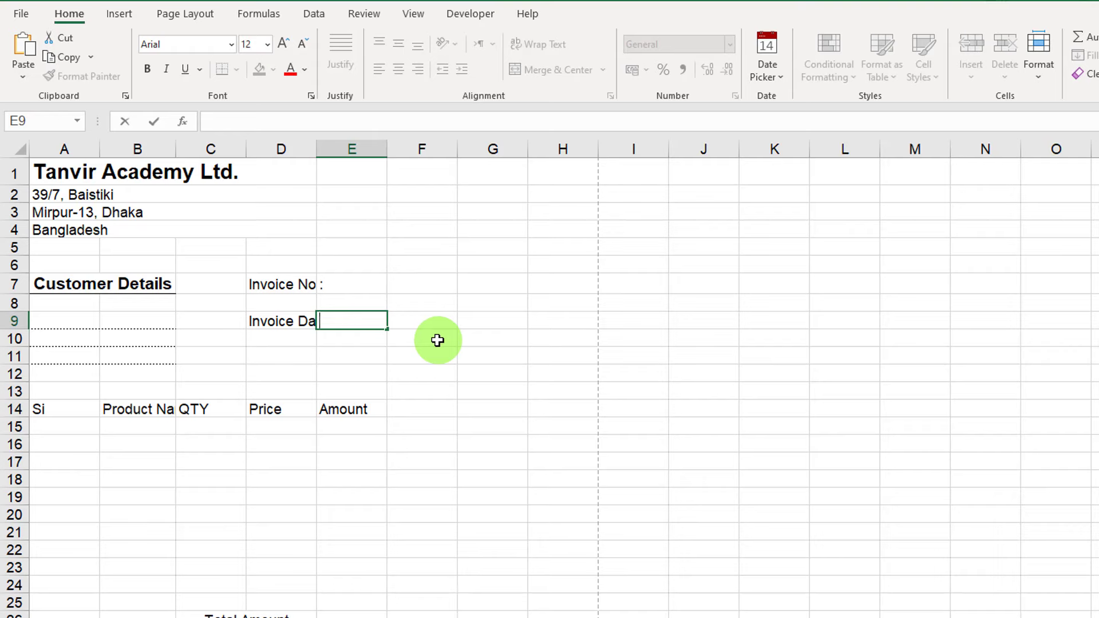
left_click(422, 330)
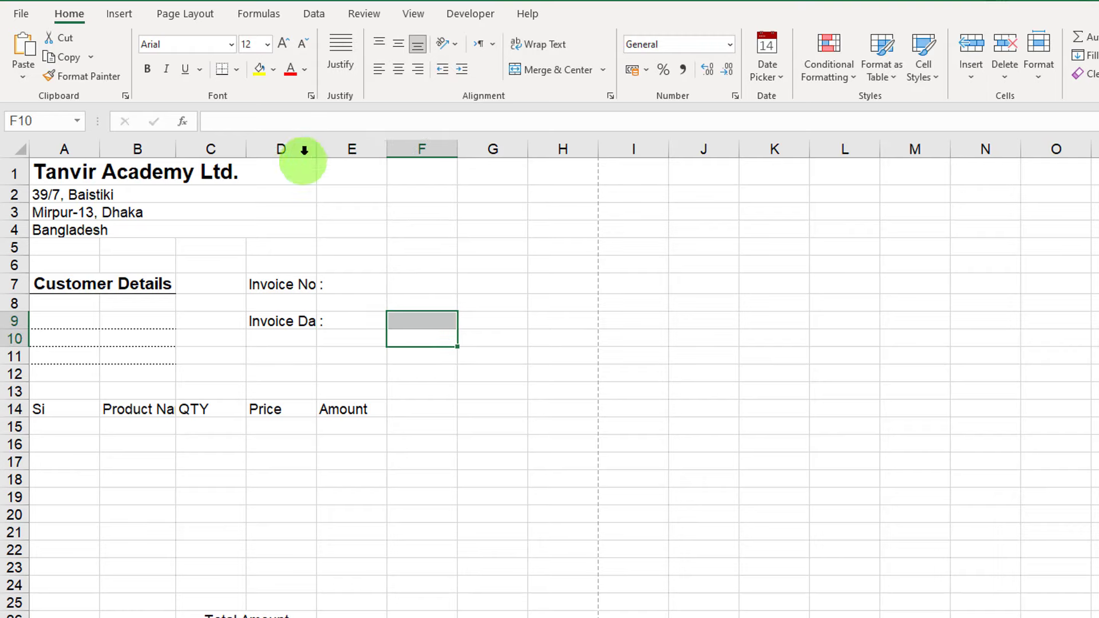
AutoFit column D so 'Invoice Date' shows in full.
left_click(298, 150)
double_click(313, 147)
left_click(355, 283)
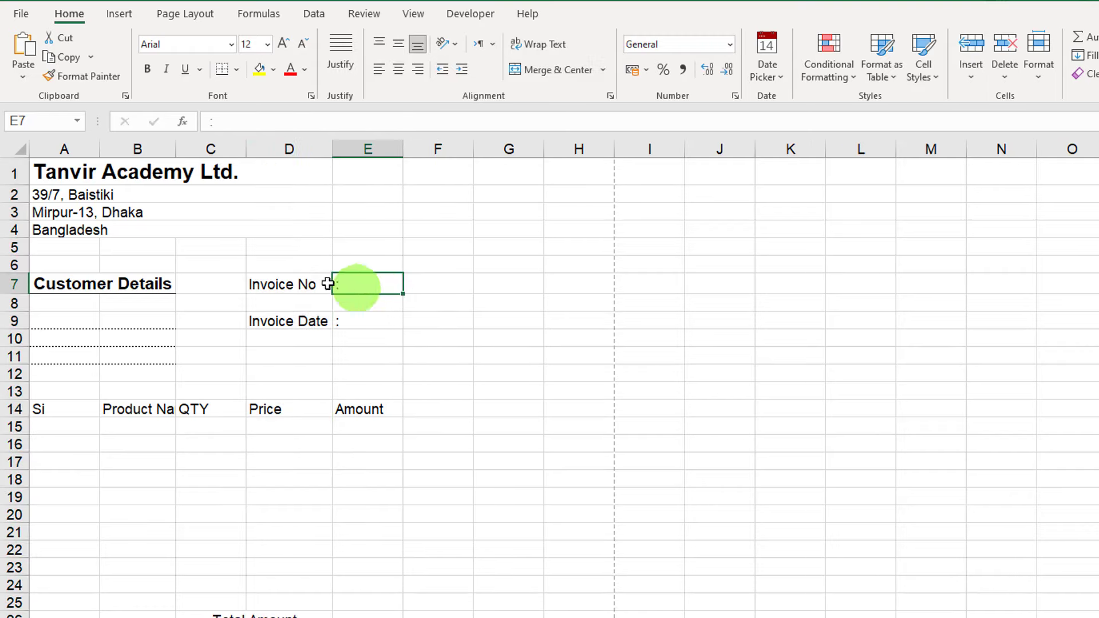
left_click_drag(295, 278, 370, 338)
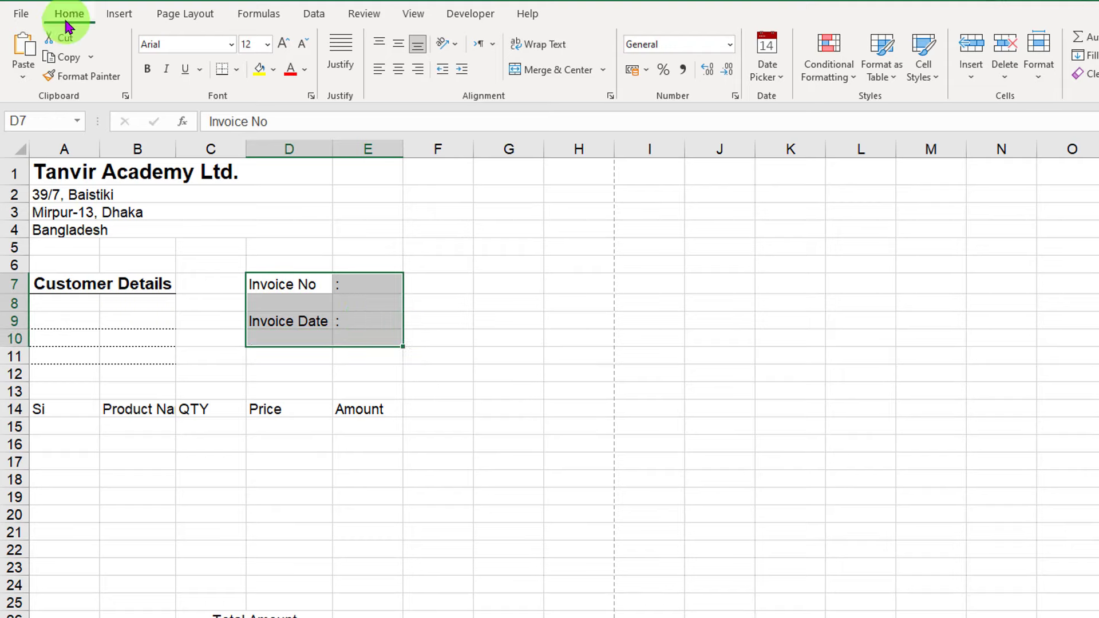
Put a thick outside border around the Invoice No/Date block D7:E10.
left_click(236, 71)
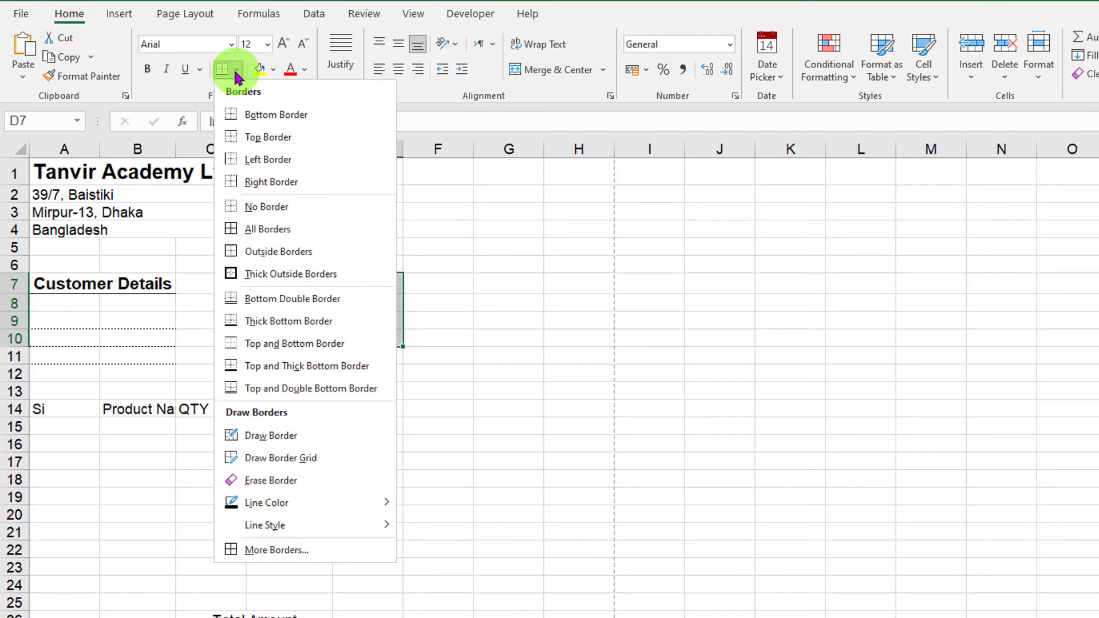
left_click(292, 275)
left_click(486, 309)
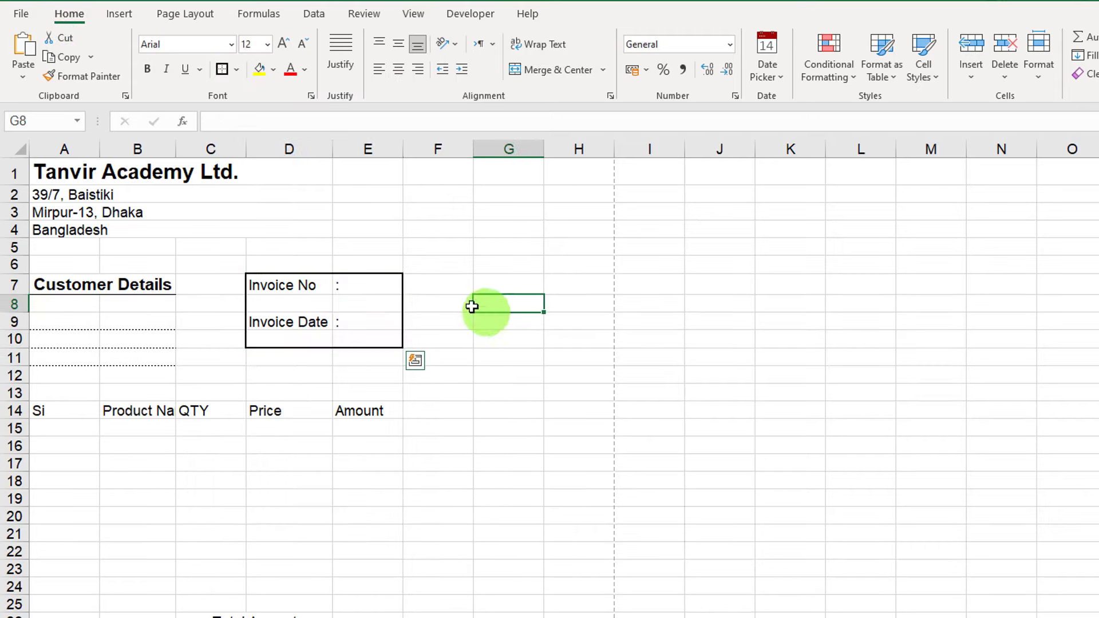
left_click(207, 339)
Put a thick outside border around the Customer Details block A7:B11.
left_click_drag(86, 286, 87, 358)
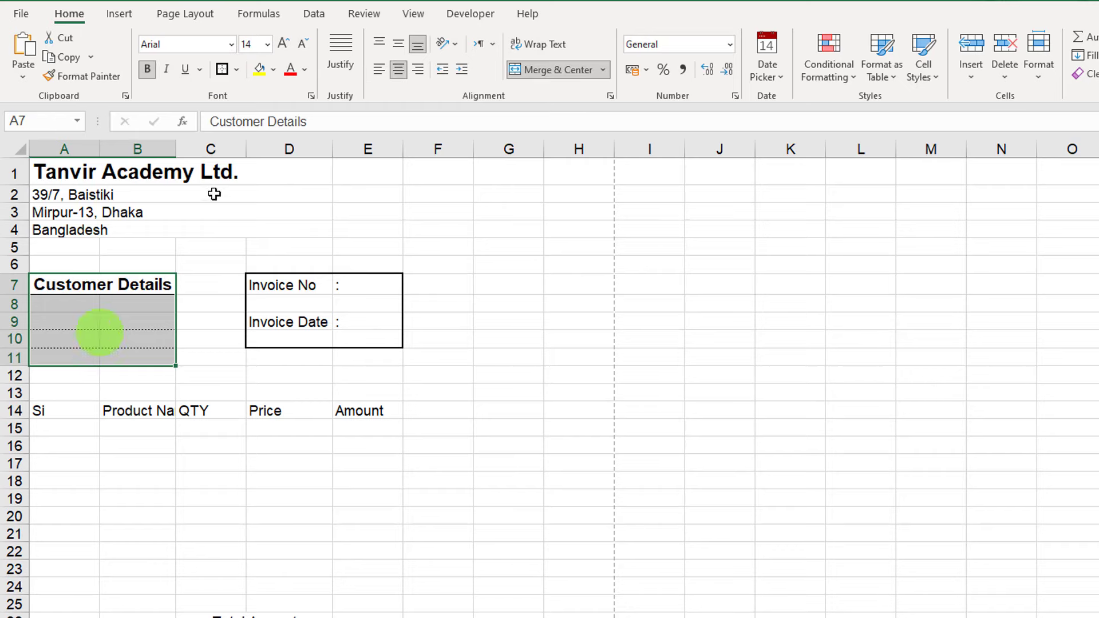
left_click(231, 71)
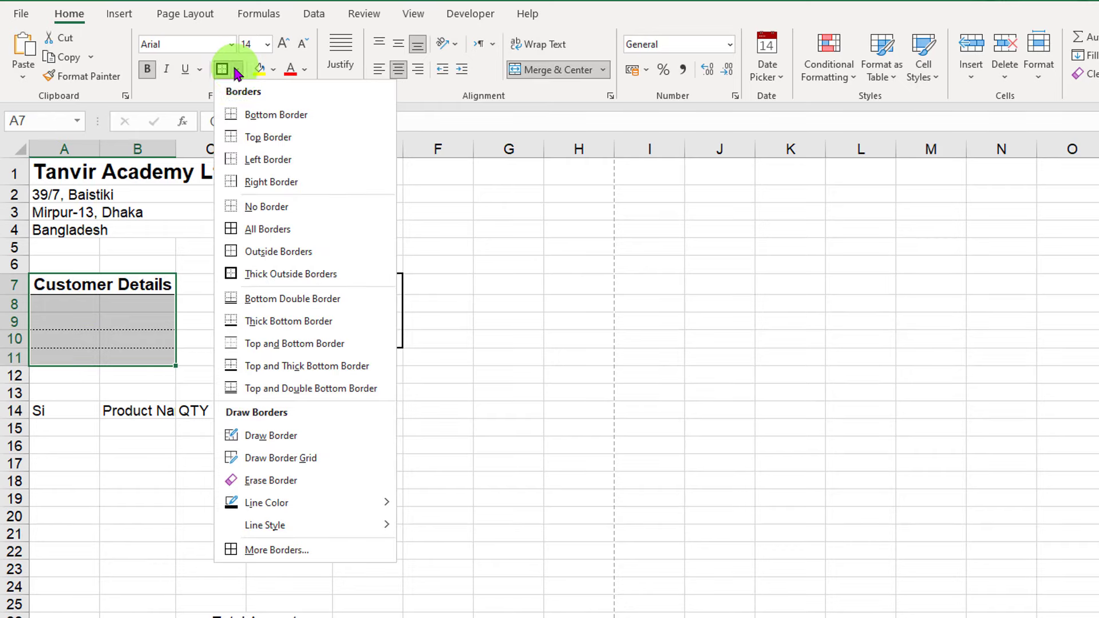
left_click(312, 275)
left_click(542, 276)
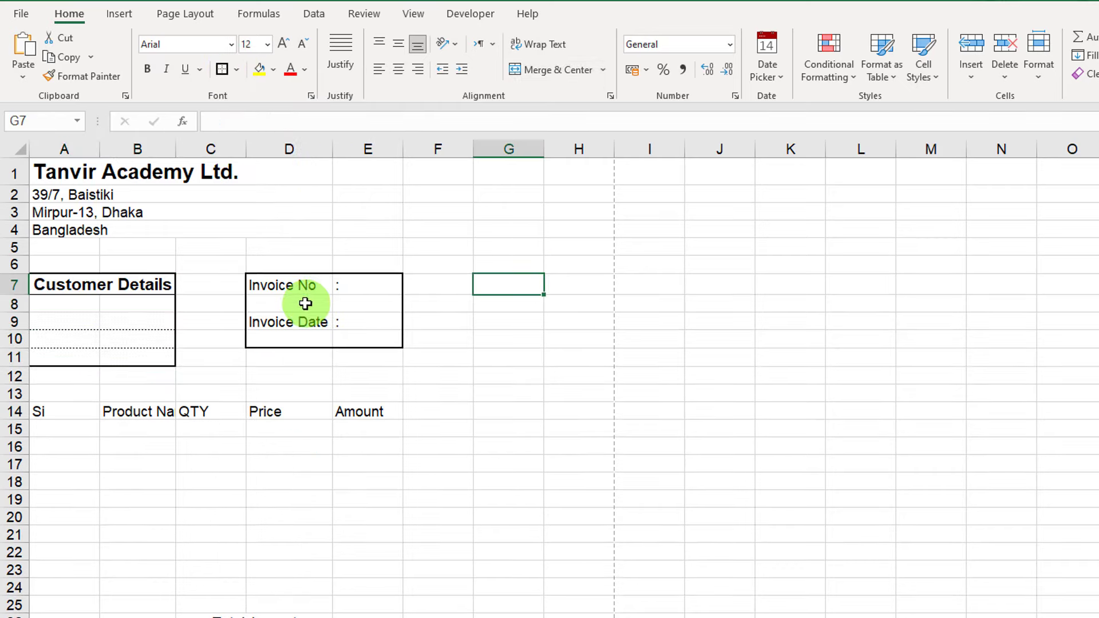
Narrow column A and widen columns B–E so Product Name shows in full.
scroll(387, 380, "down", 2)
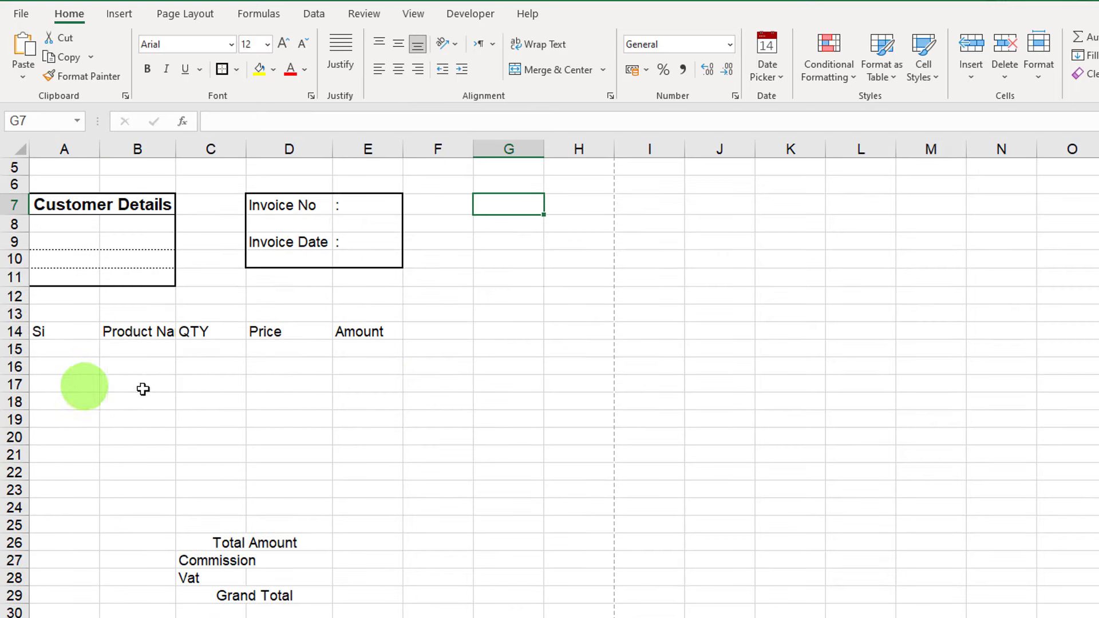
left_click_drag(100, 150, 55, 151)
left_click_drag(132, 150, 282, 153)
left_click_drag(347, 147, 352, 147)
left_click_drag(433, 149, 451, 150)
left_click_drag(522, 150, 558, 154)
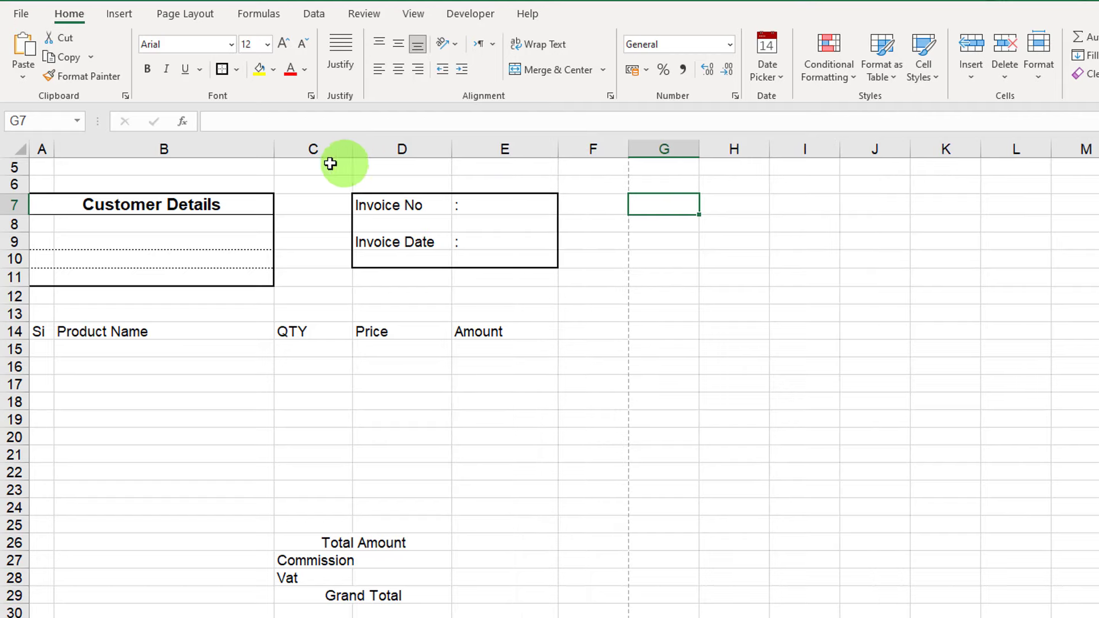
left_click_drag(275, 150, 347, 150)
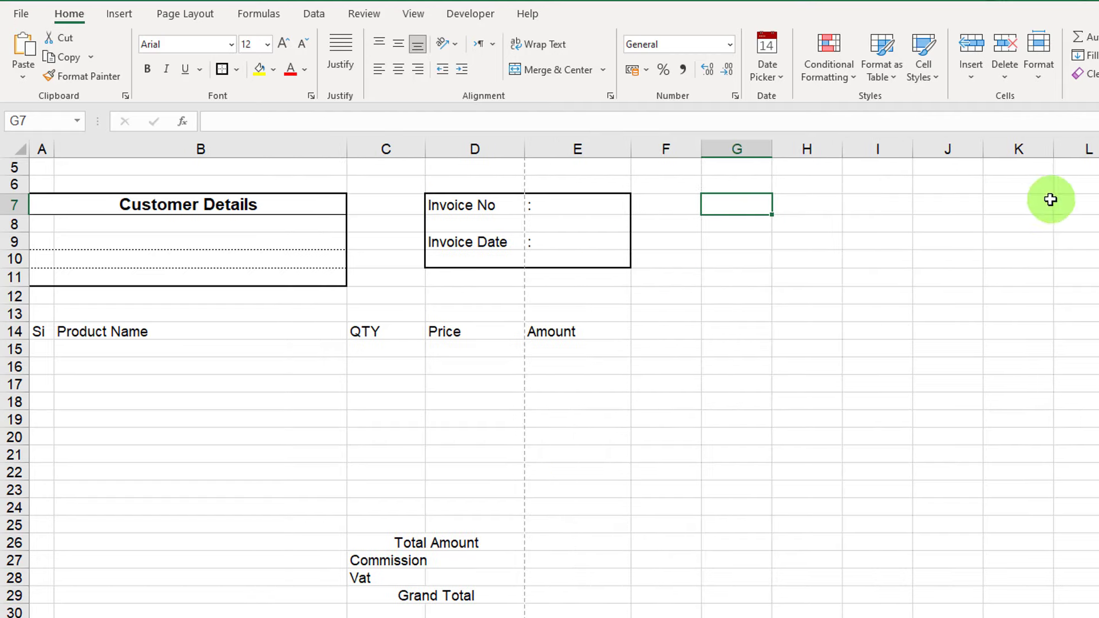
Narrow column D to tighten the item table, then select A14:E29.
left_click_drag(518, 153, 506, 154)
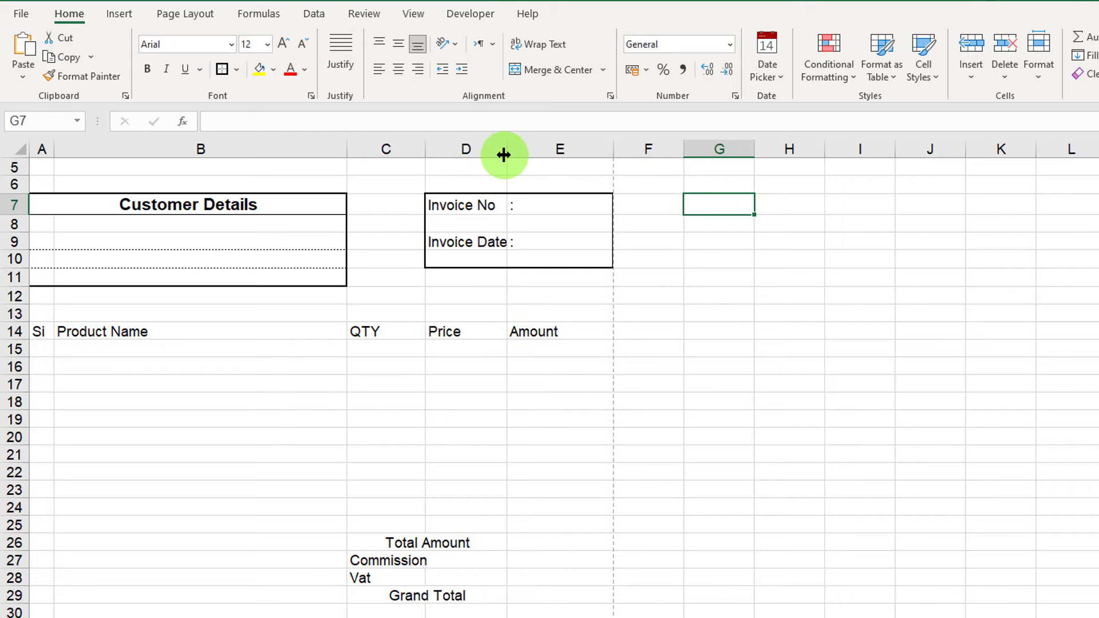
scroll(391, 398, "up", 1)
scroll(412, 441, "down", 3)
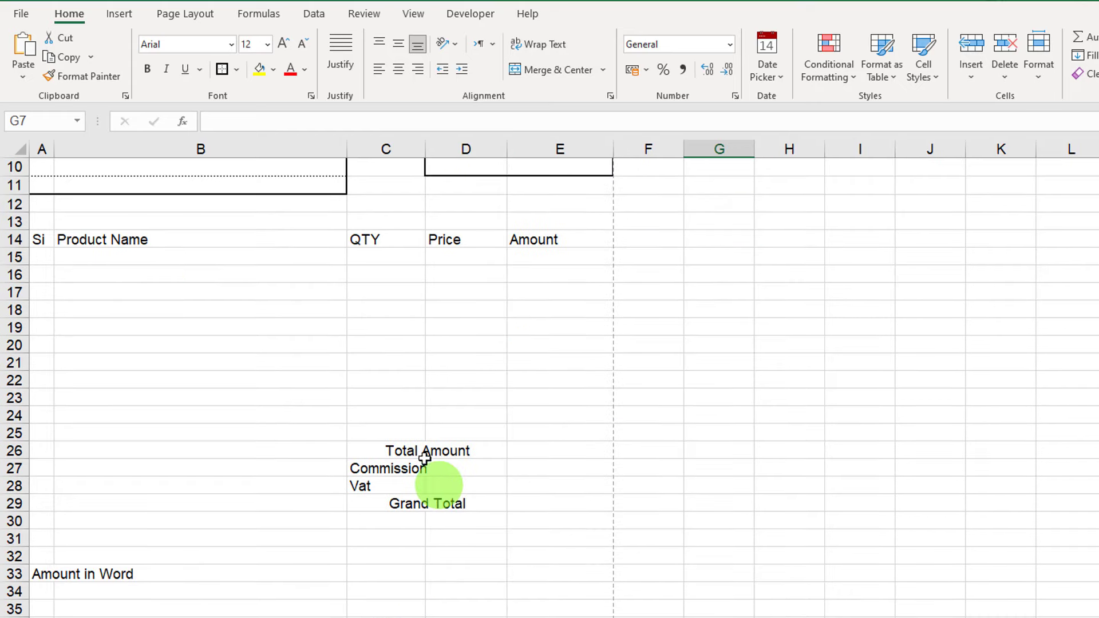
left_click_drag(45, 238, 602, 504)
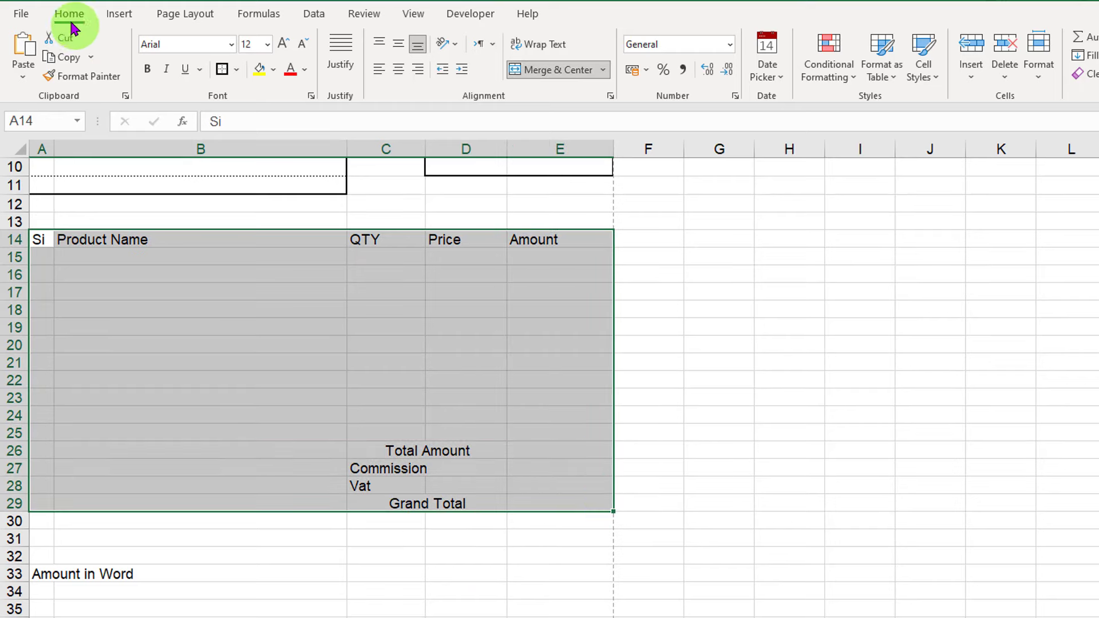
Put a thick outside border around the item table A14:E29.
left_click(239, 72)
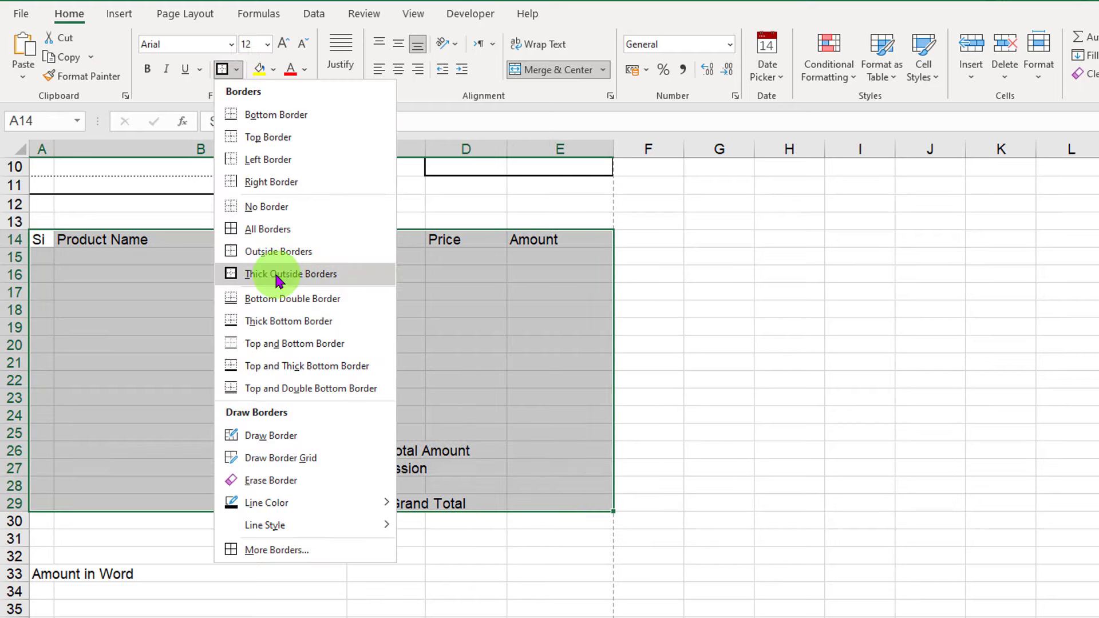
left_click(229, 274)
left_click(399, 361)
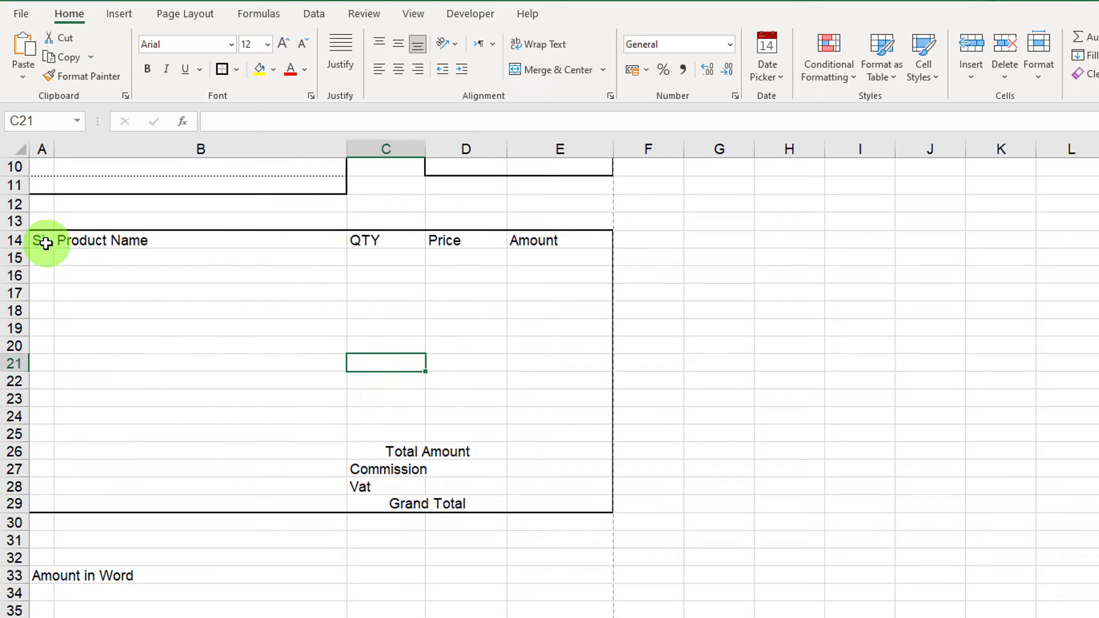
Give the Si, Product Name, QTY, Price and Amount columns thick outlines as dividers.
left_click_drag(44, 241, 45, 506)
left_click_drag(233, 242, 236, 430)
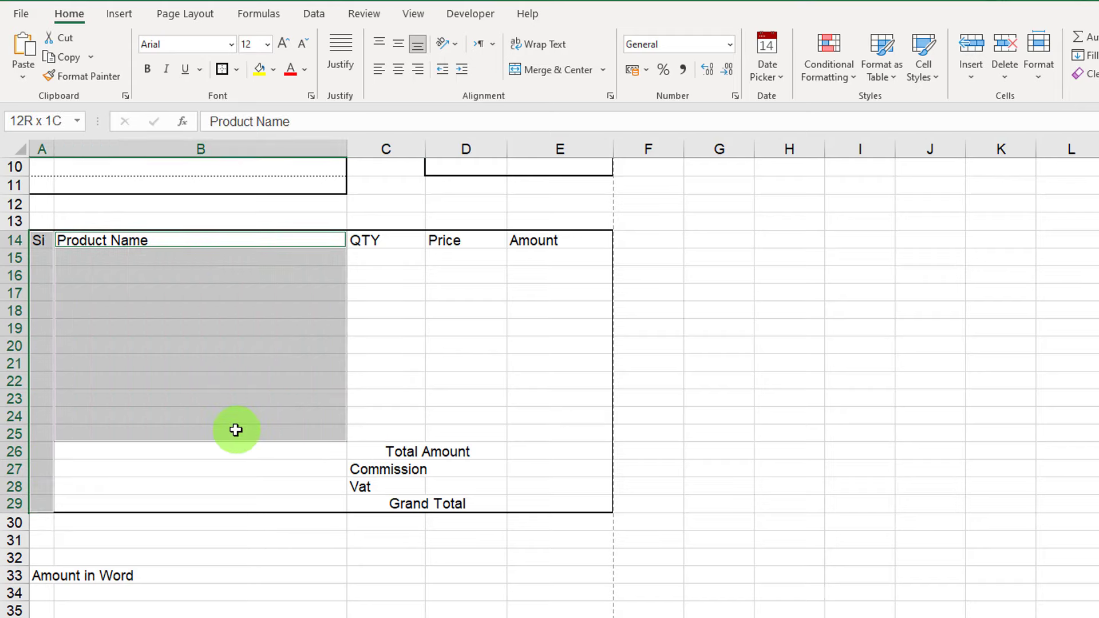
left_click_drag(400, 240, 400, 435)
left_click_drag(481, 243, 480, 435)
left_click_drag(560, 241, 554, 417)
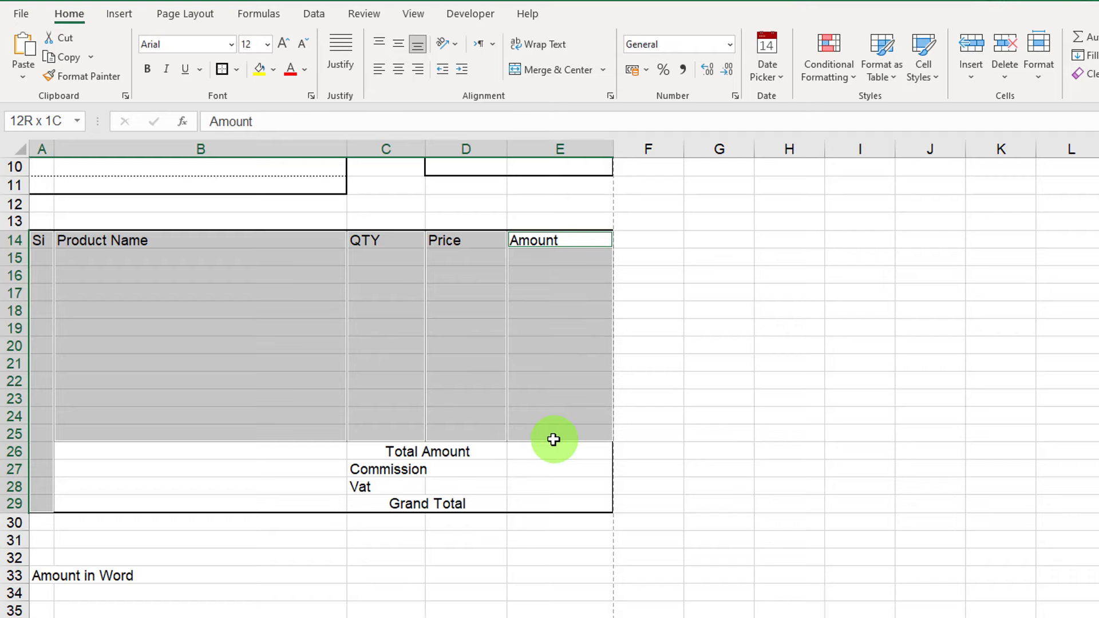
left_click(236, 69)
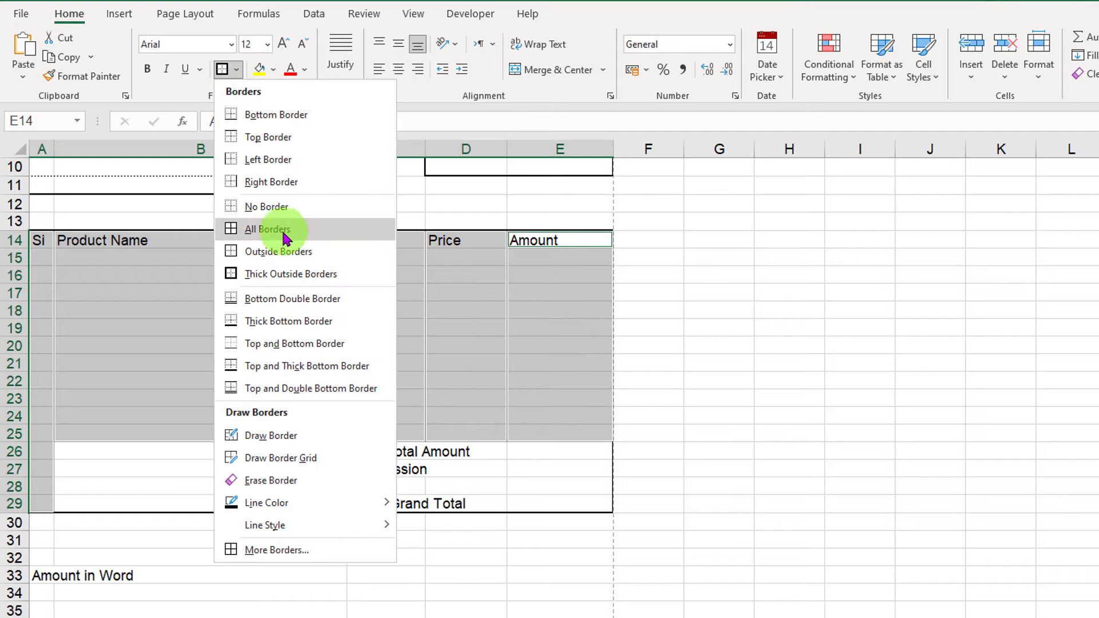
left_click(273, 280)
left_click(208, 329)
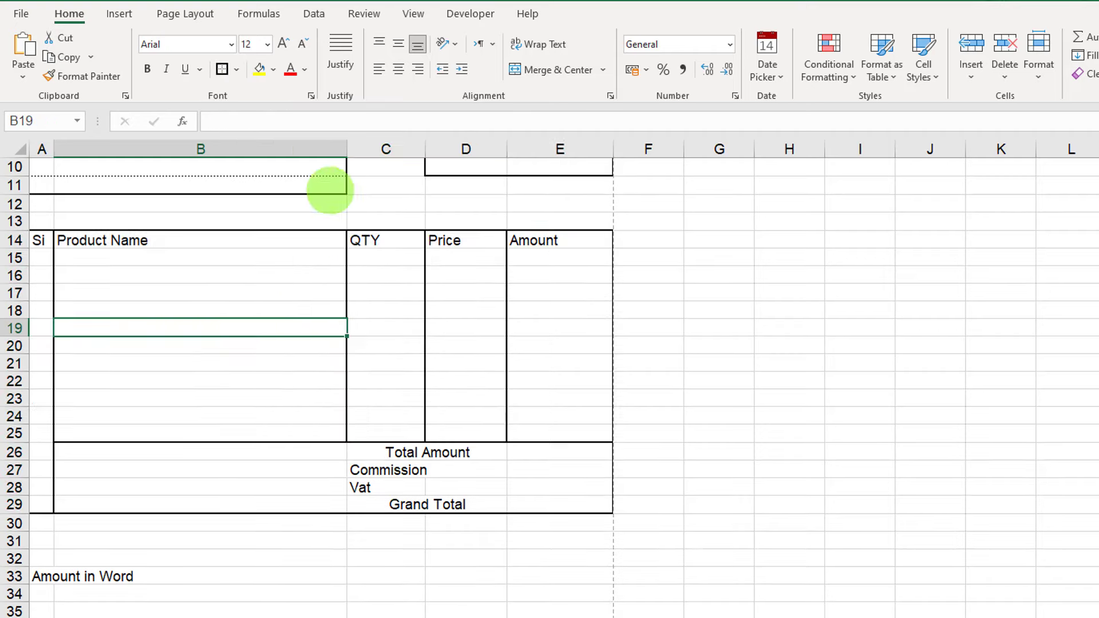
left_click(286, 410)
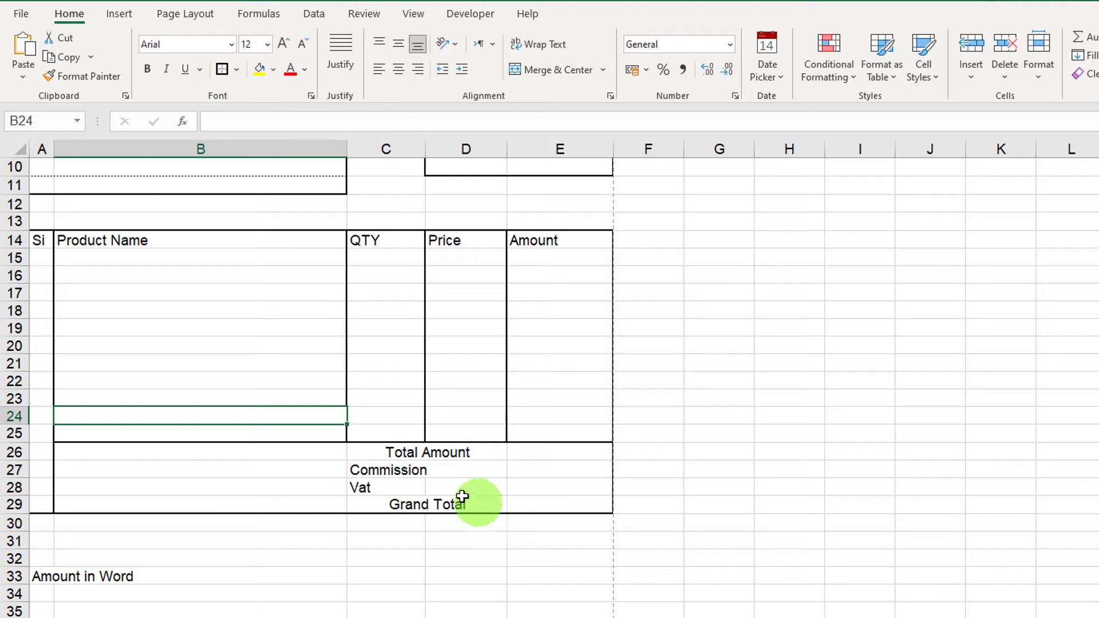
left_click(422, 454)
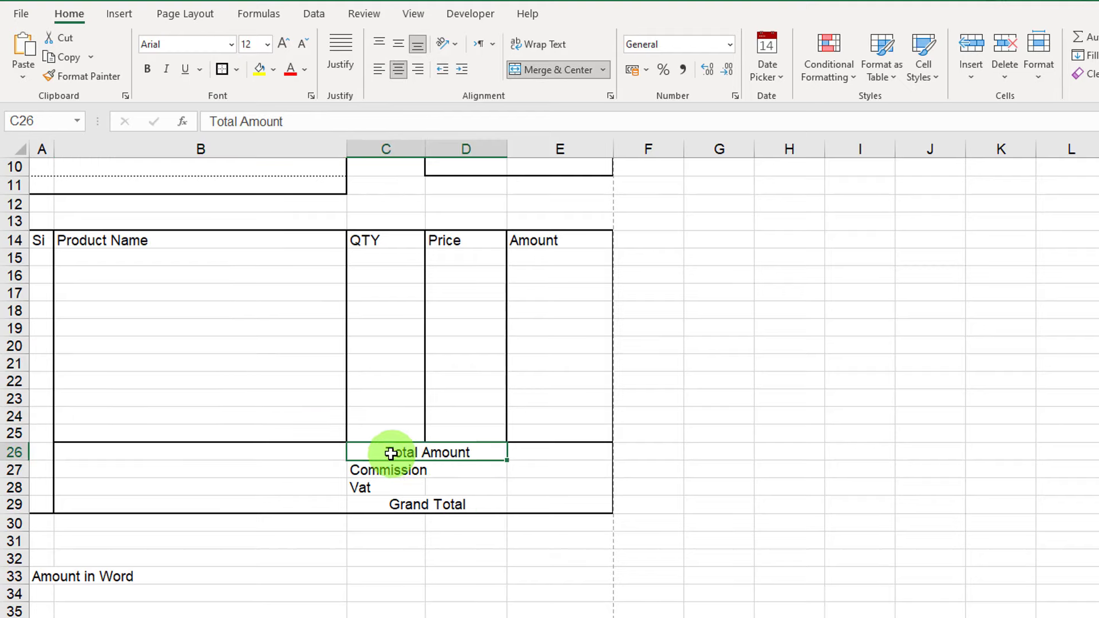
Add a thick outline around totals block C26:E29 and widen column C for the labels.
left_click_drag(421, 455, 549, 506)
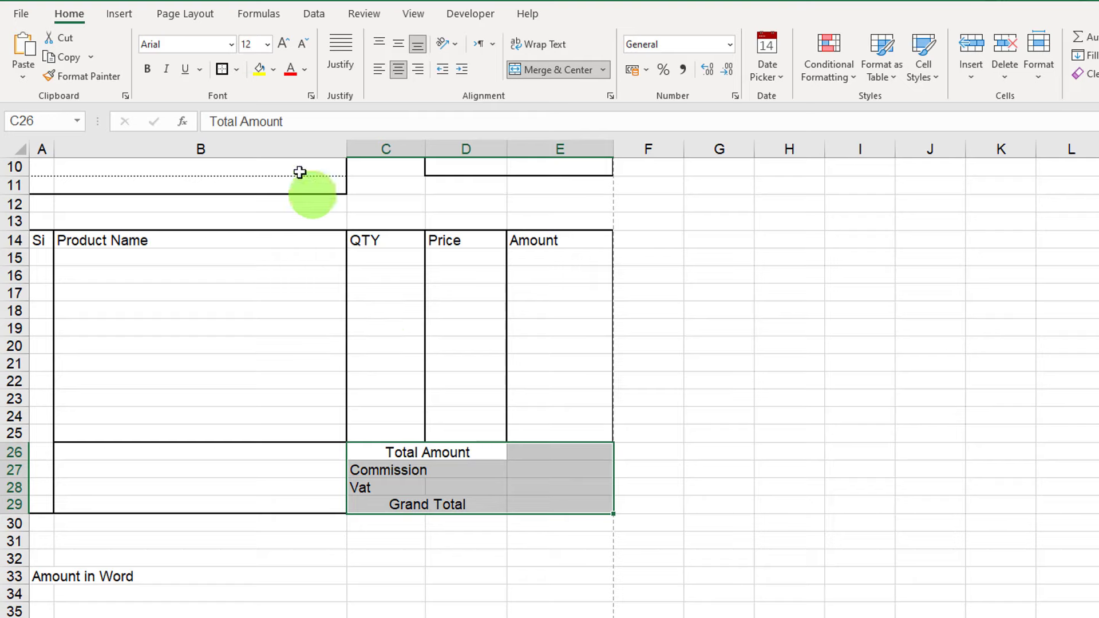
left_click(222, 68)
left_click(490, 506)
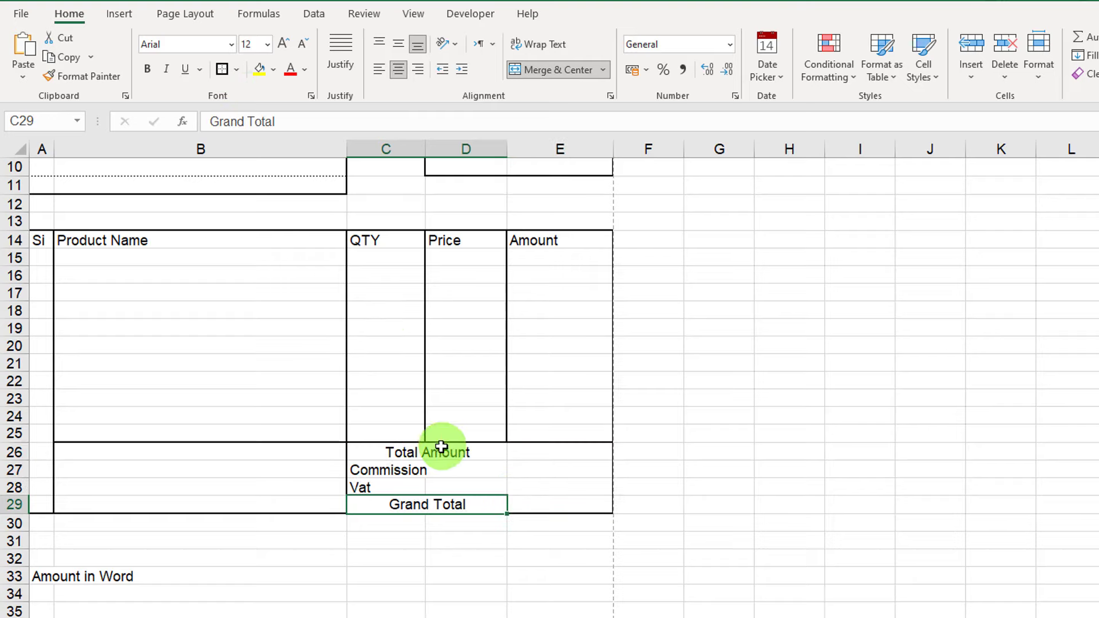
left_click_drag(441, 446, 441, 503)
left_click(483, 471)
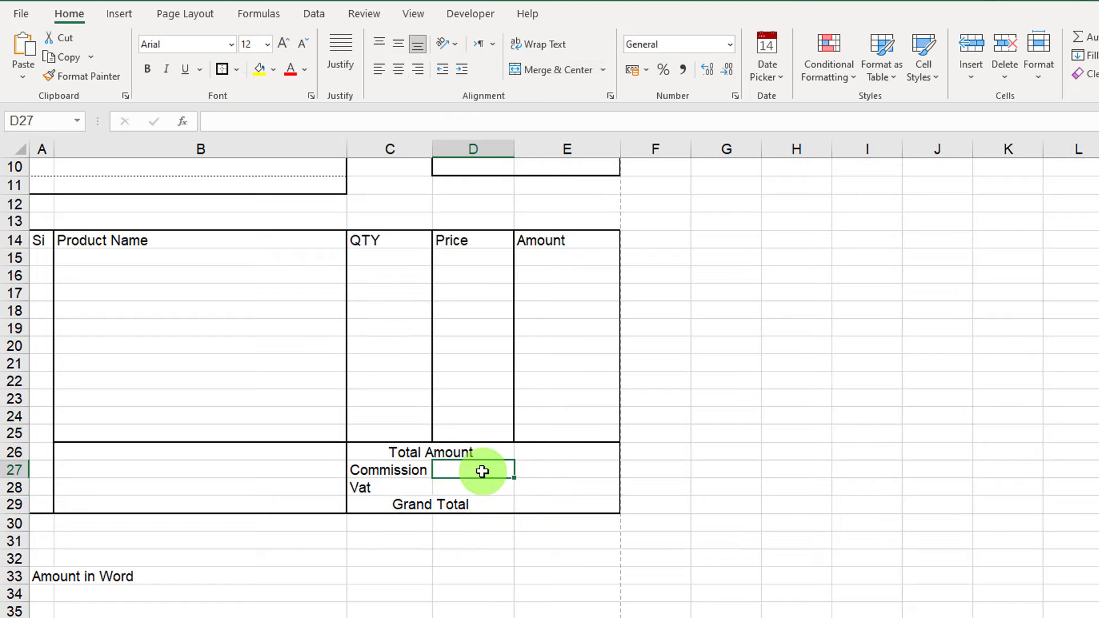
Right-align the Total Amount, Commission and Vat labels, then select C26:E29.
left_click(448, 455)
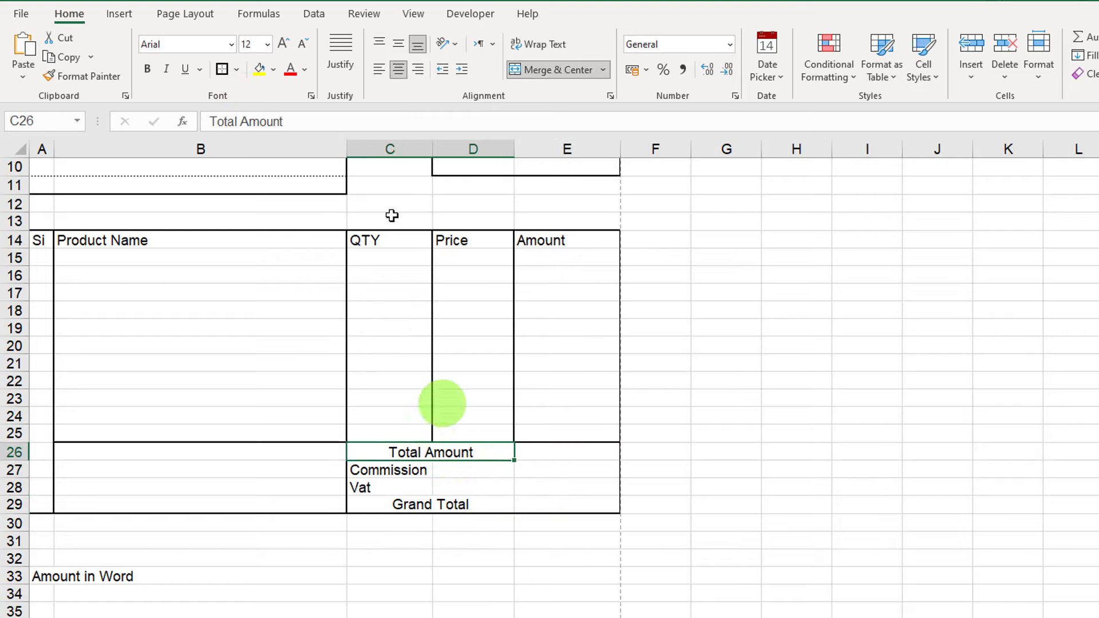
left_click(420, 74)
left_click_drag(425, 470, 423, 494)
left_click(420, 72)
left_click(522, 511)
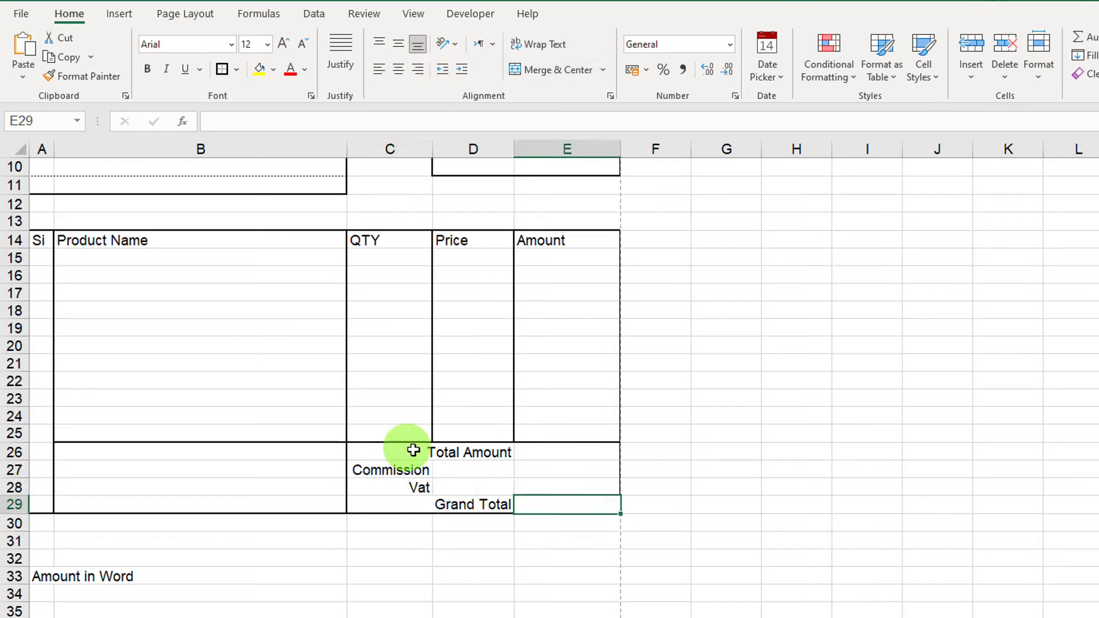
left_click_drag(412, 447, 535, 498)
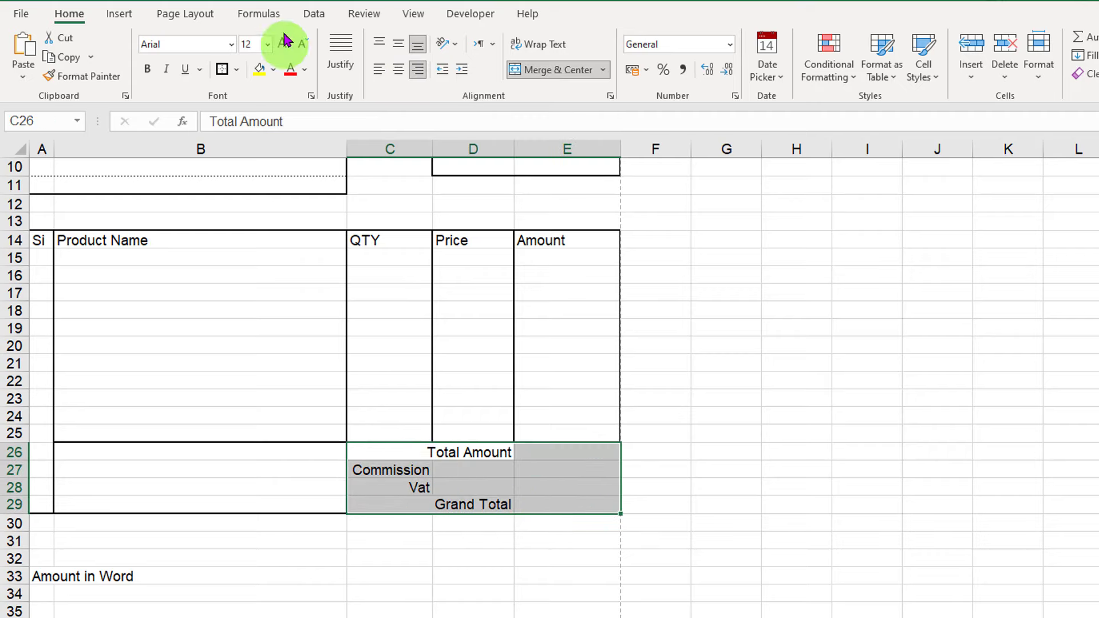
Apply All Borders to the totals block C26:E29, producing dotted gridlines.
left_click(235, 70)
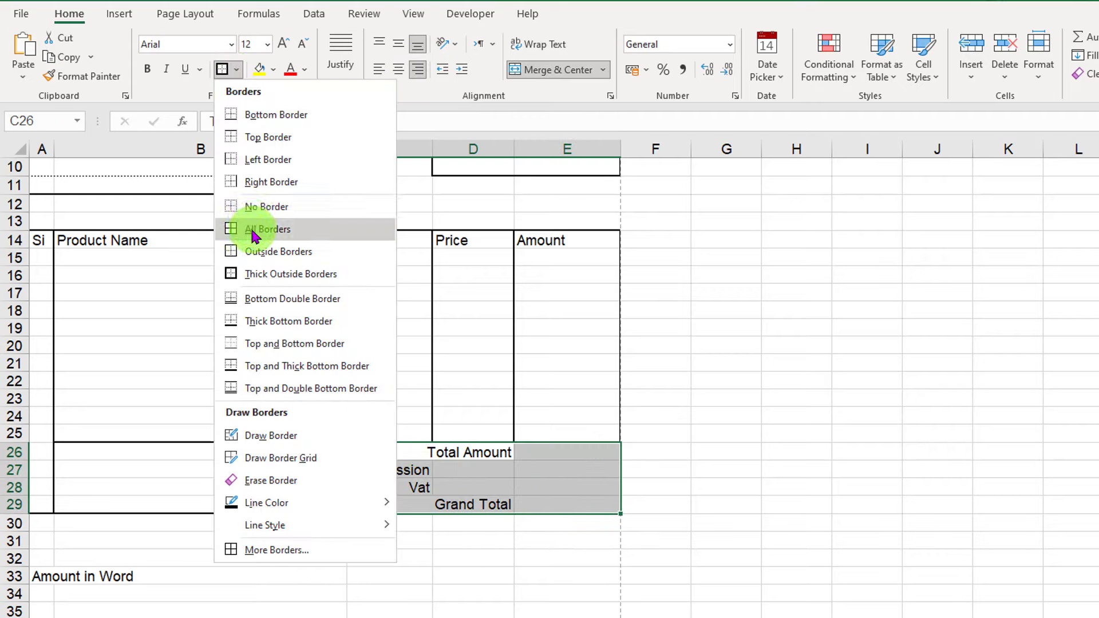
left_click(255, 226)
left_click(754, 470)
left_click_drag(395, 452, 560, 501)
left_click(786, 502)
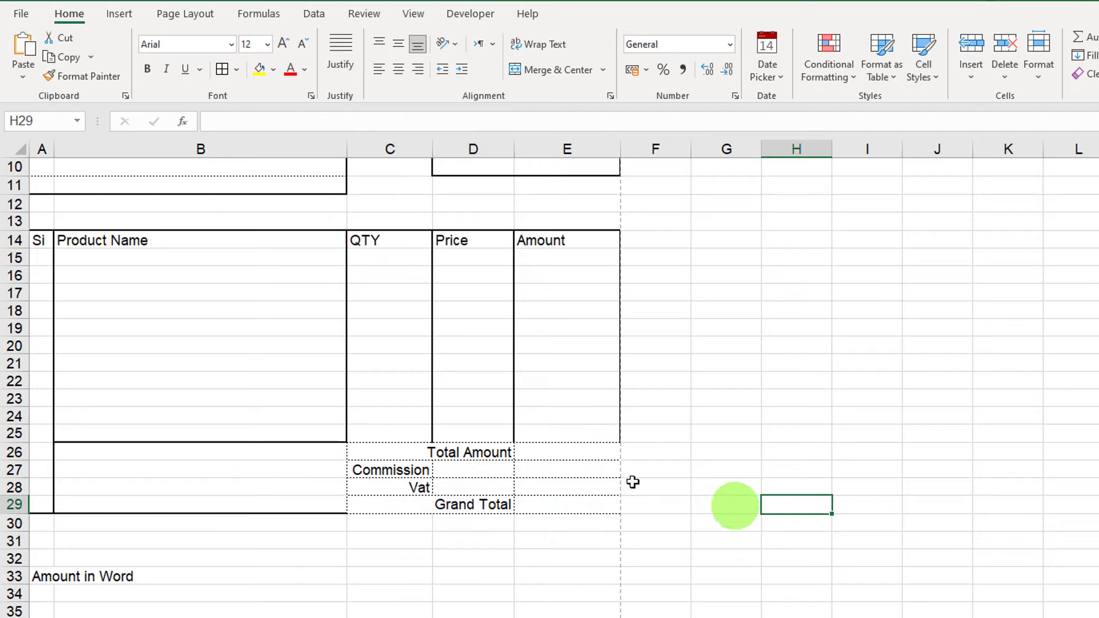
left_click_drag(389, 452, 591, 505)
Switch the border line style to thin solid and reapply All Borders to C26:E29.
left_click(237, 70)
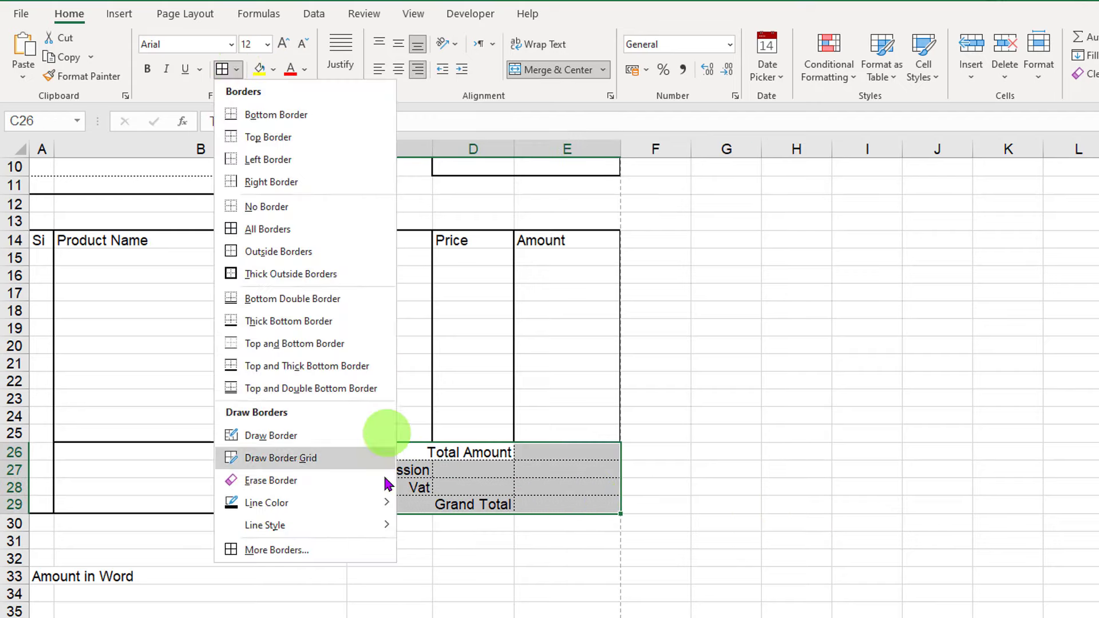
mouse_move(365, 525)
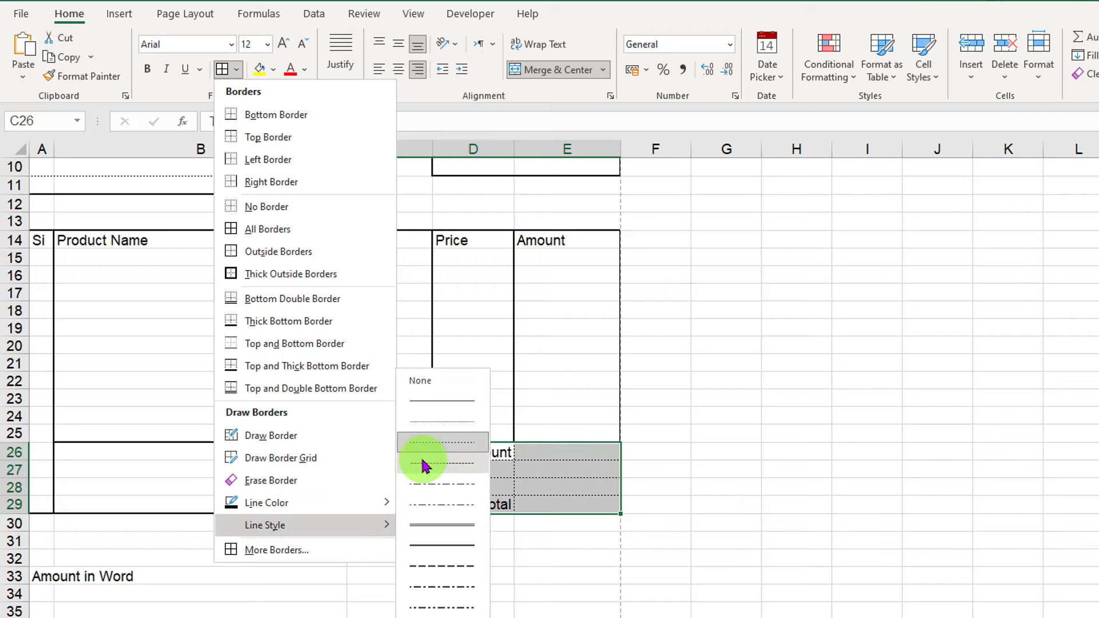
left_click(440, 410)
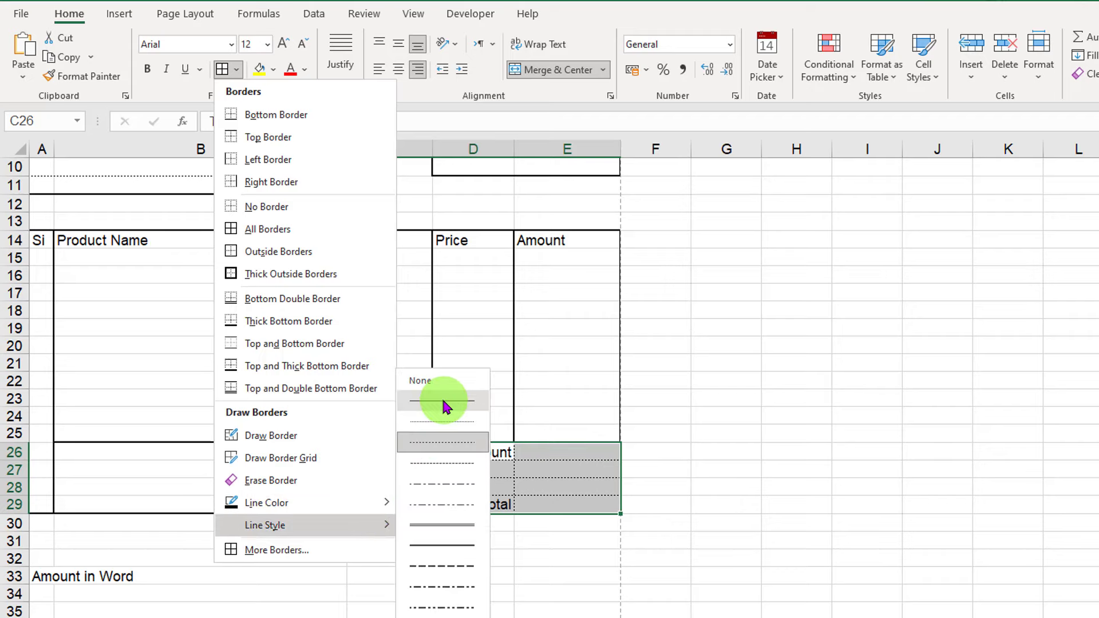
left_click(236, 70)
left_click(277, 229)
left_click(785, 484)
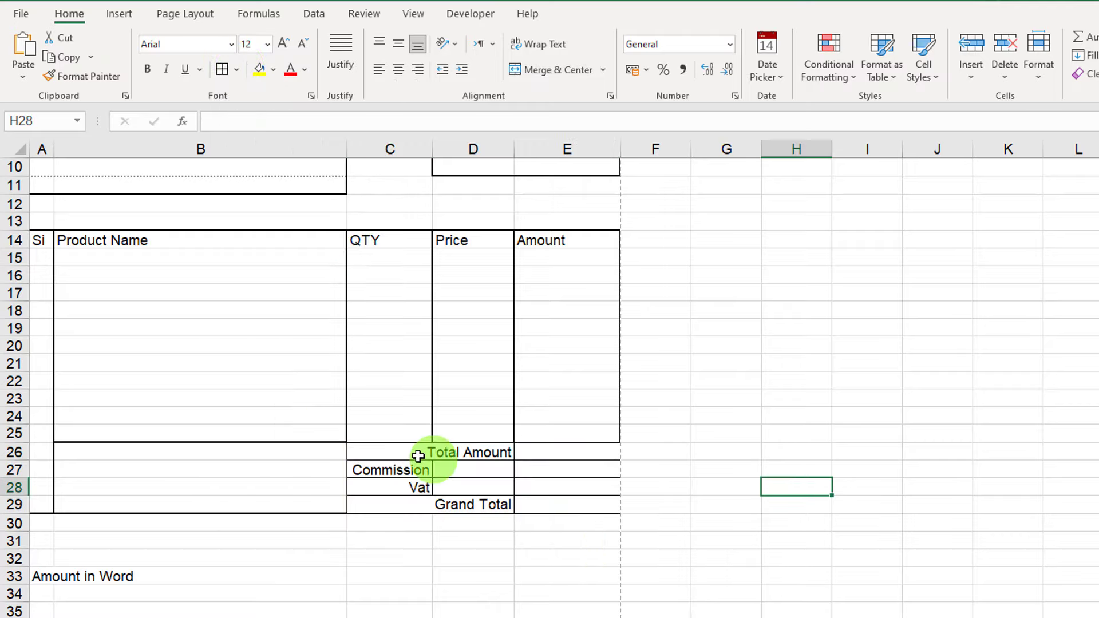
Restore a thick outside border around the totals block C26:E29.
left_click_drag(400, 450, 547, 504)
left_click(235, 69)
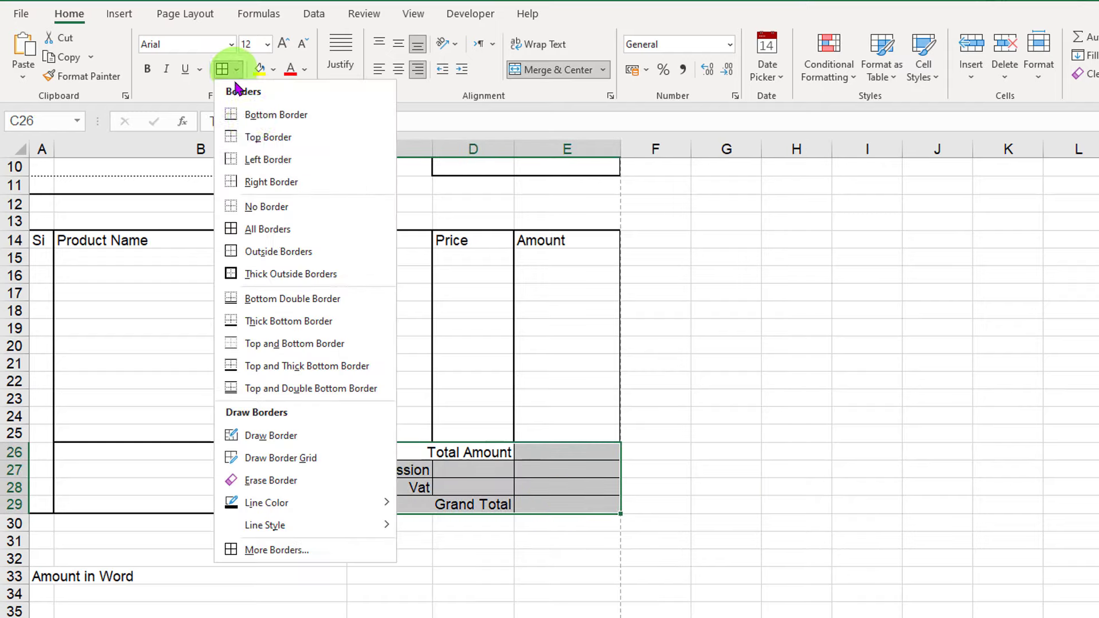
left_click(273, 275)
Bold Total Amount, make Grand Total bold at 14 pt, and open print preview.
left_click(652, 417)
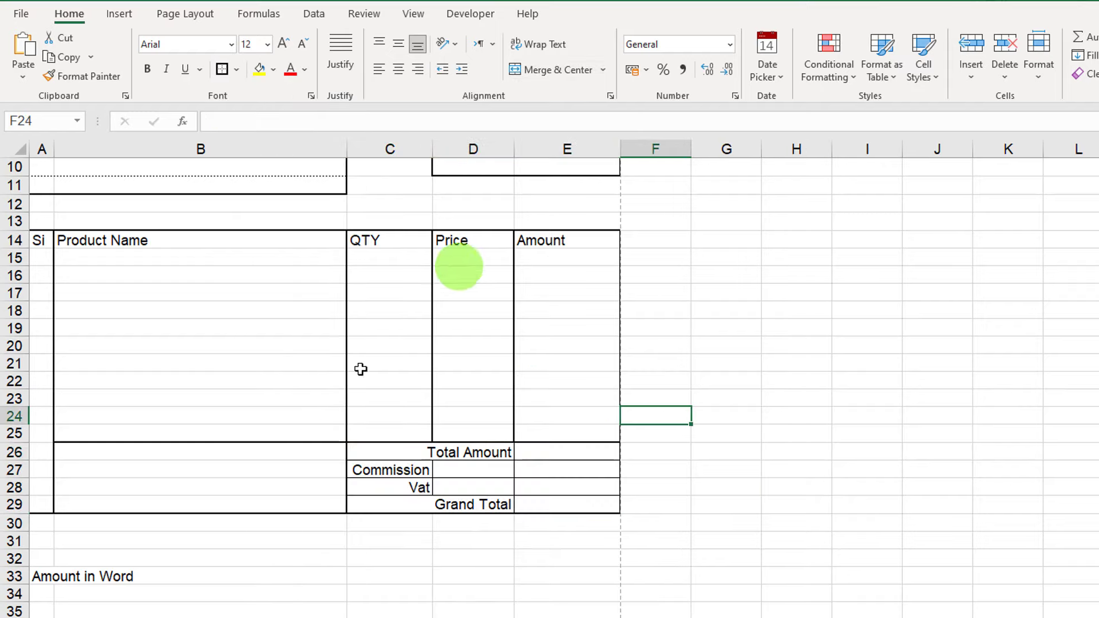
left_click(470, 454)
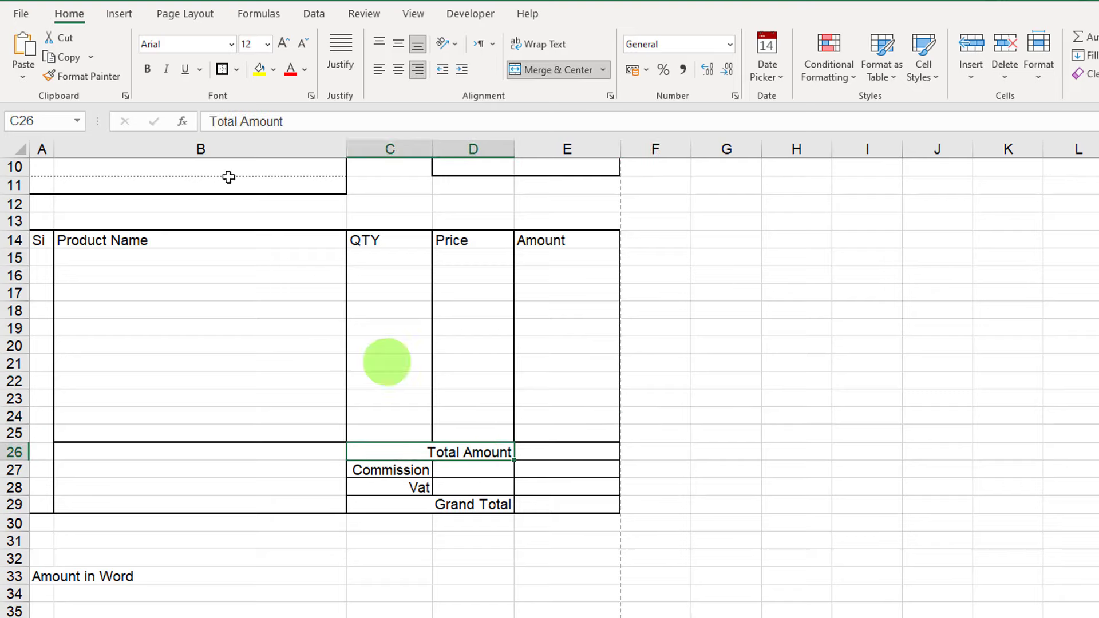
left_click(147, 69)
left_click(493, 504)
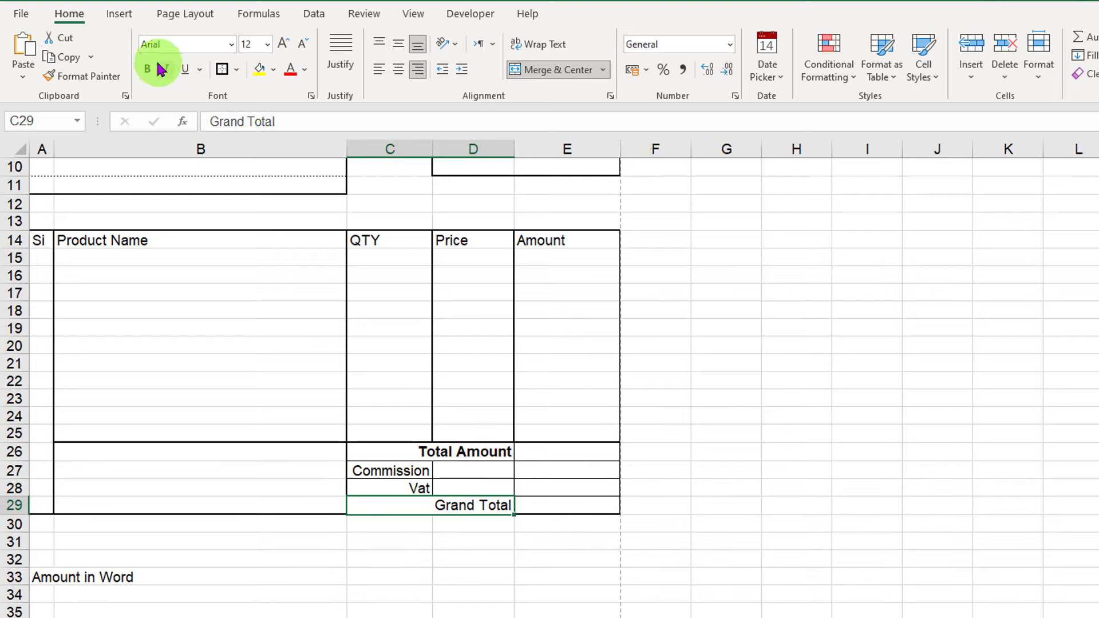
left_click(150, 70)
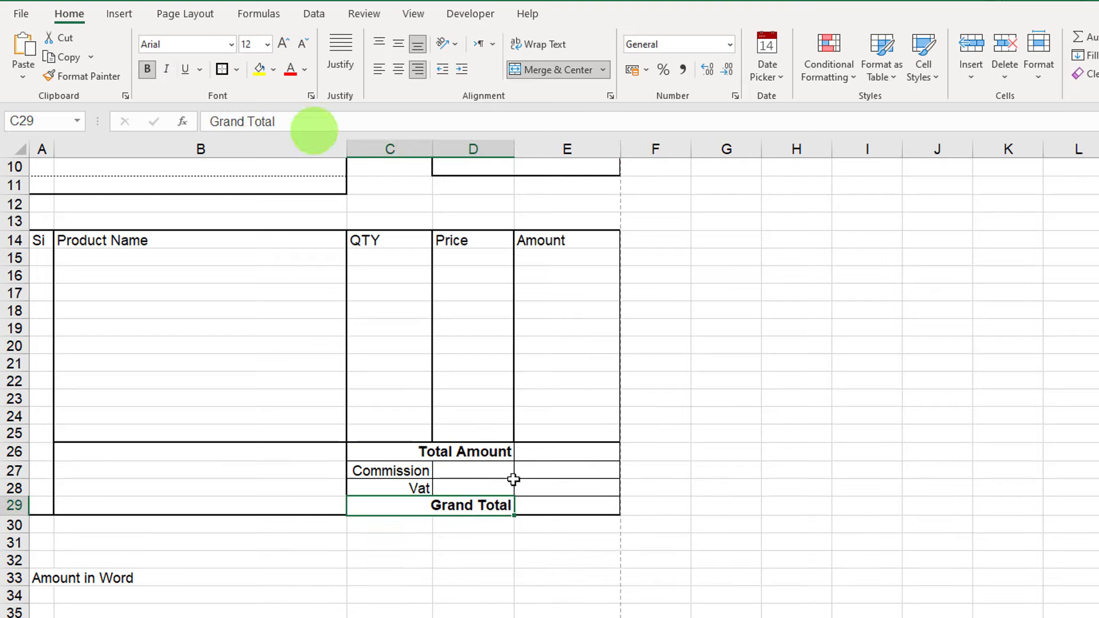
left_click(283, 44)
left_click(658, 455)
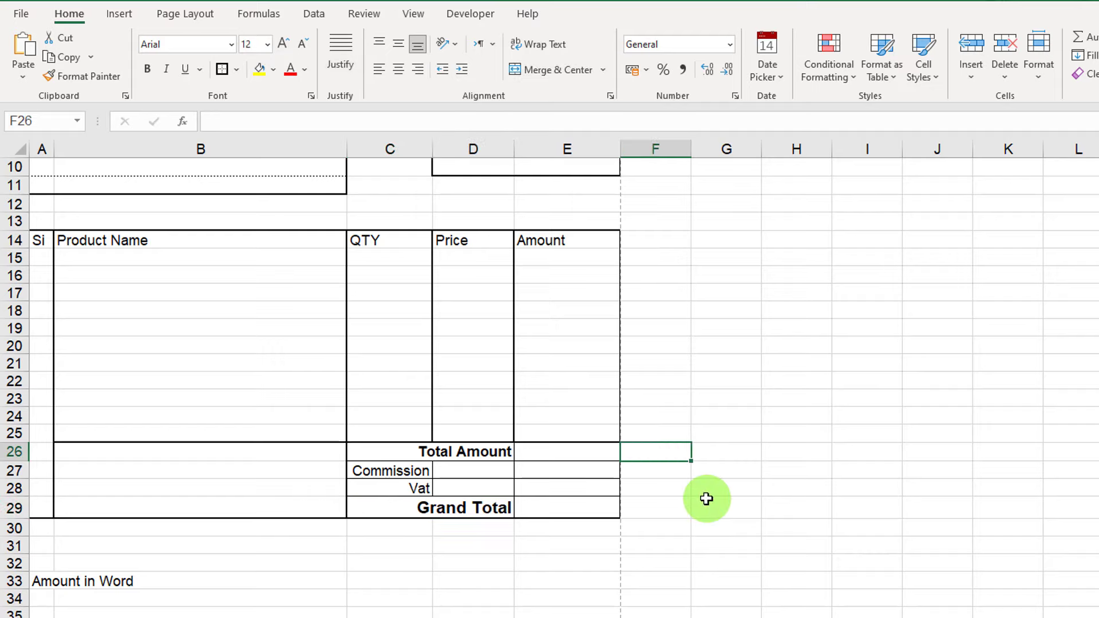
key("ctrl+p")
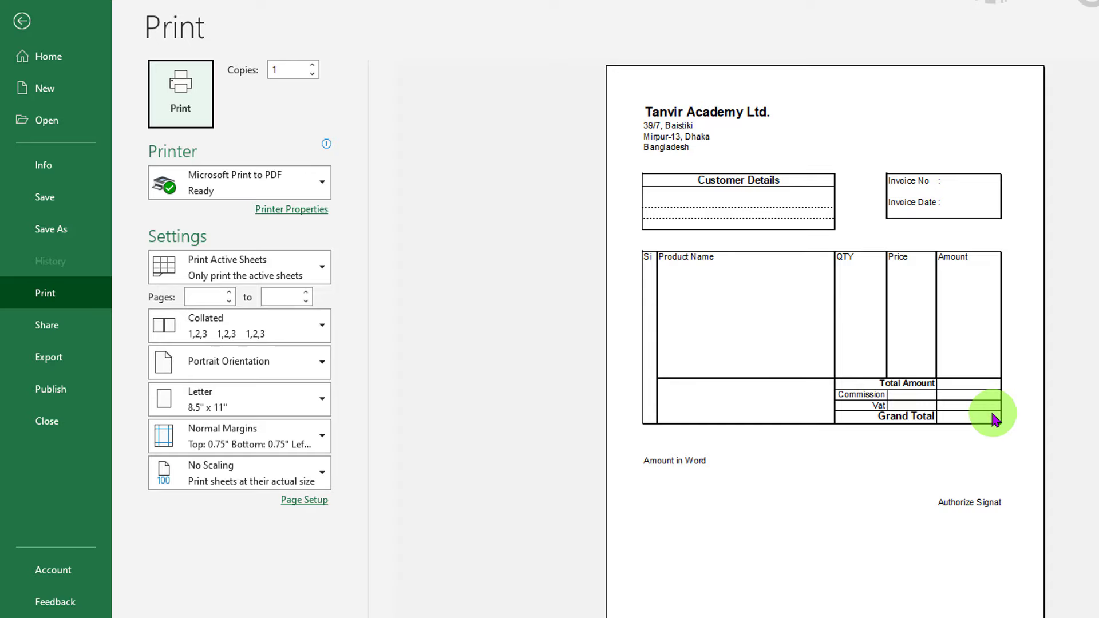
Insert a blank row 6 above Customer Details and enter INVOICE in A6.
key("Escape")
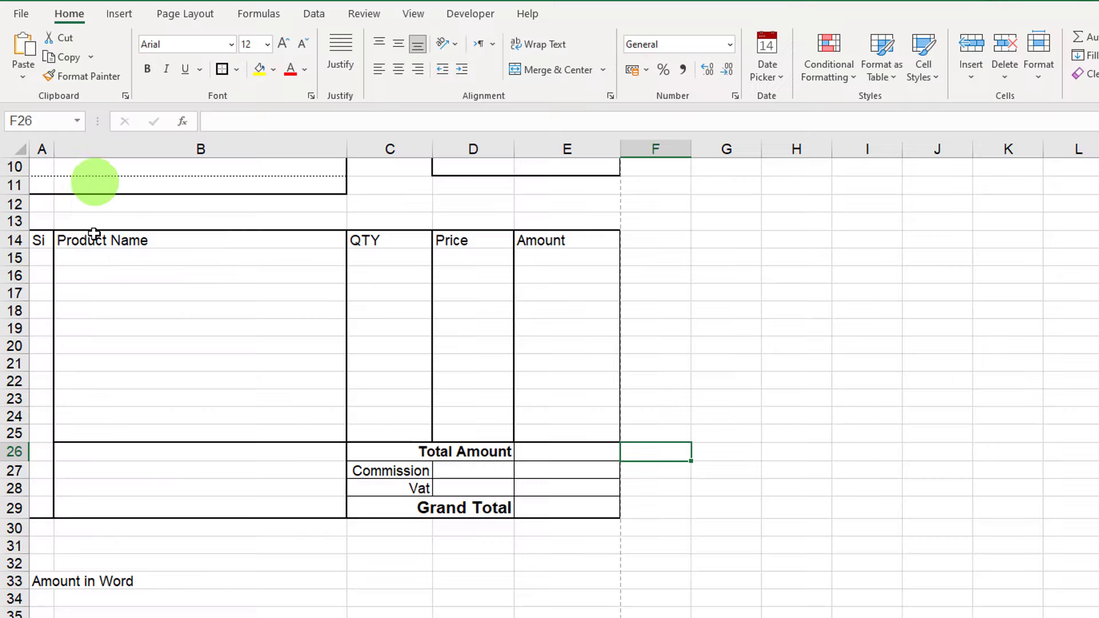
scroll(137, 290, "up", 3)
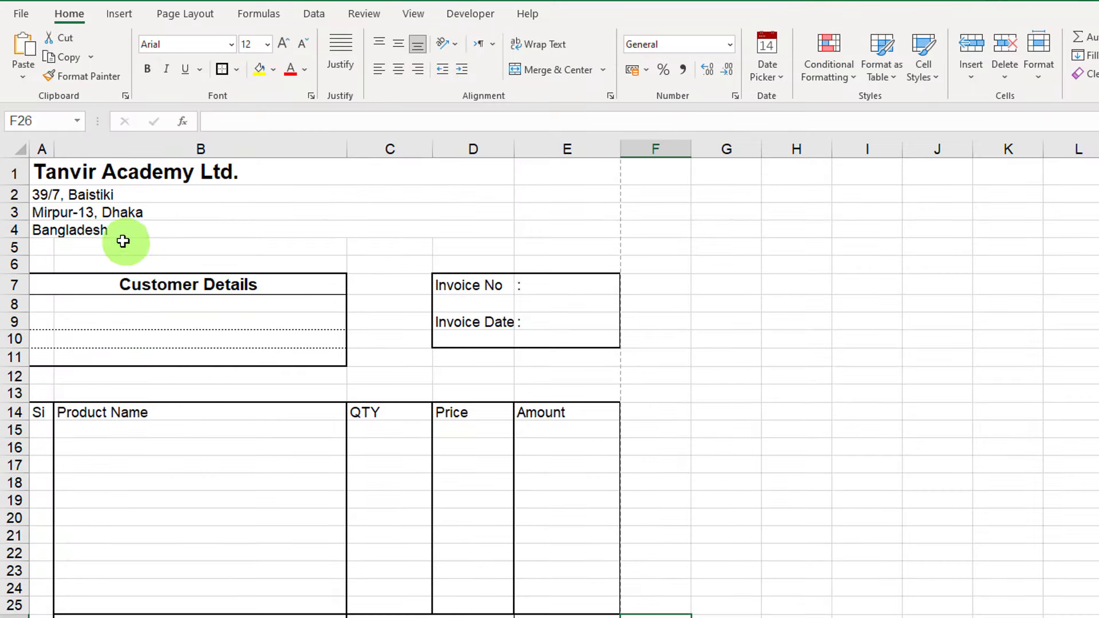
left_click(11, 263)
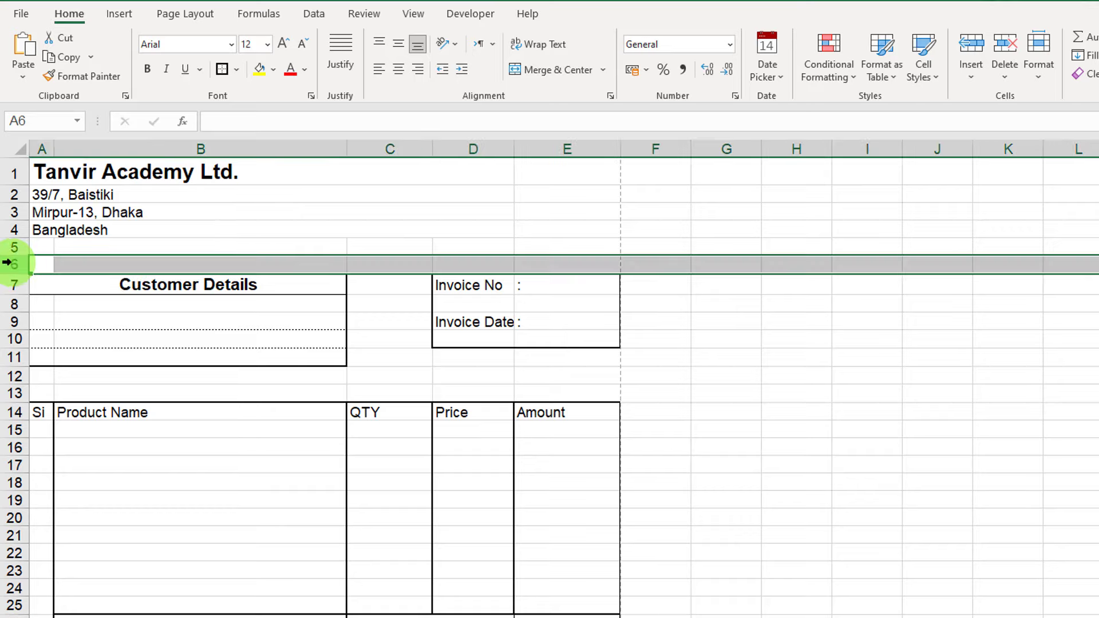
right_click(11, 263)
left_click(72, 393)
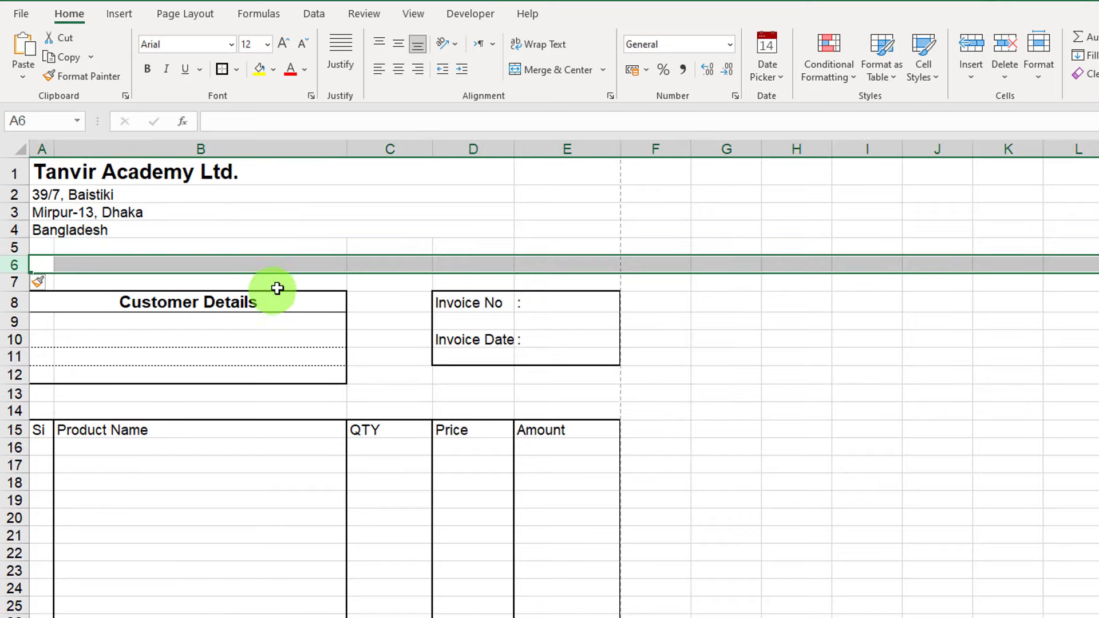
left_click(197, 265)
left_click(43, 265)
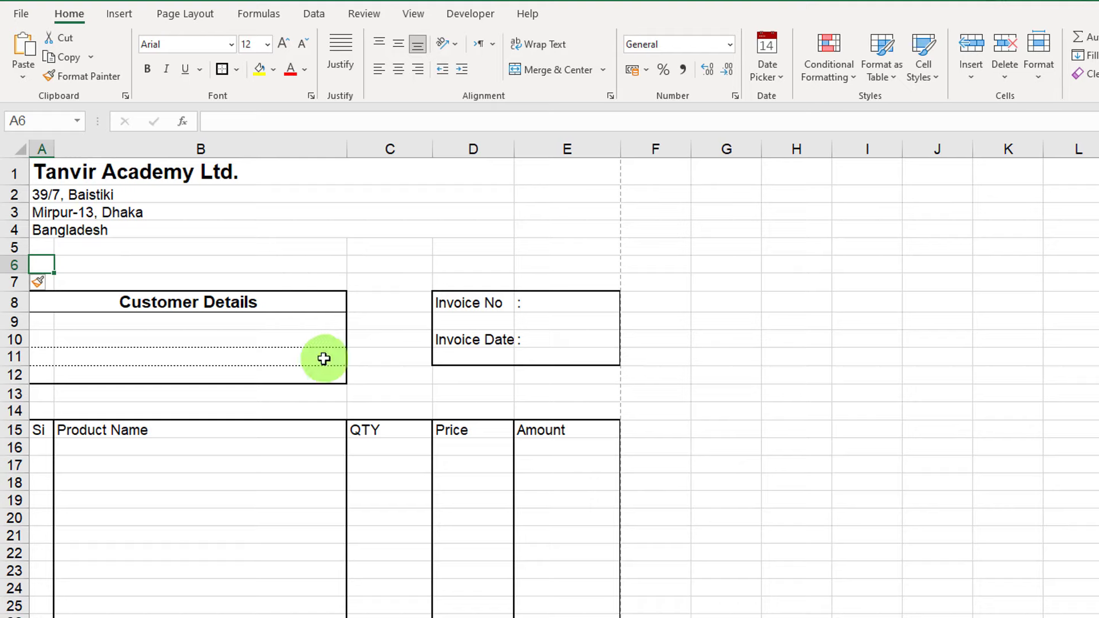
type("INVOICE")
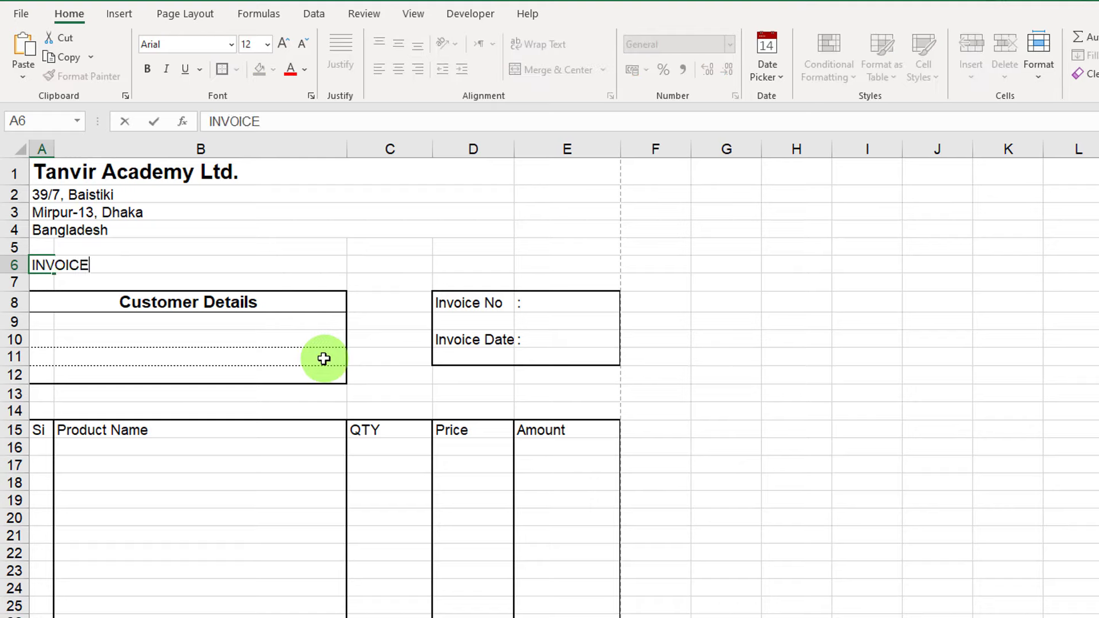
left_click(245, 294)
Merge and centre INVOICE across A6:E6 with light grey fill, bold and enlarged text.
left_click_drag(67, 263, 580, 263)
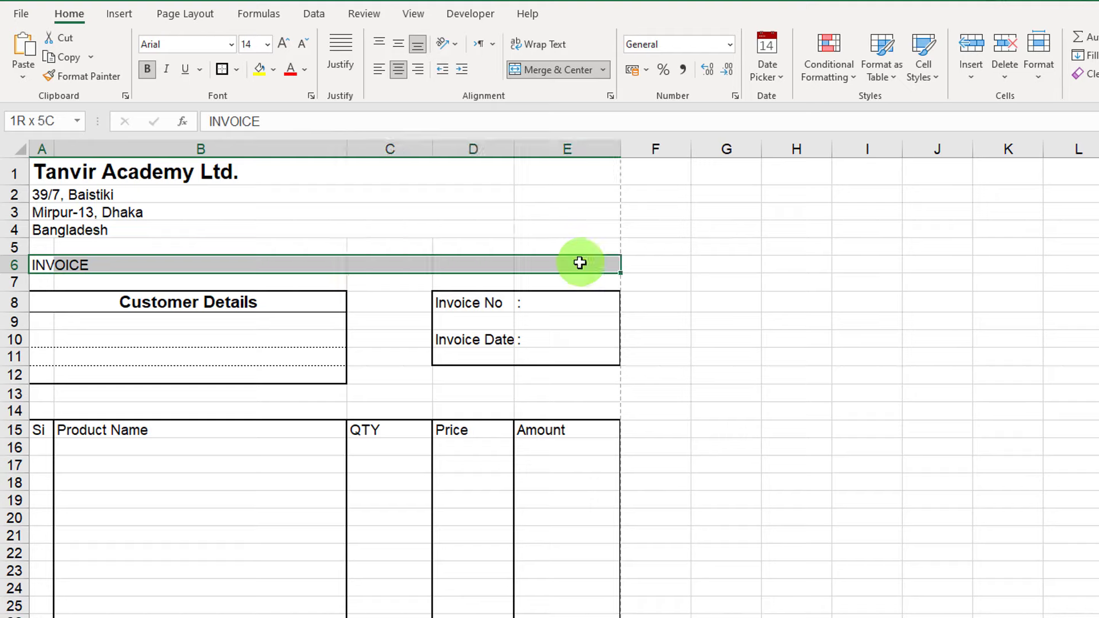
left_click(536, 77)
left_click(274, 69)
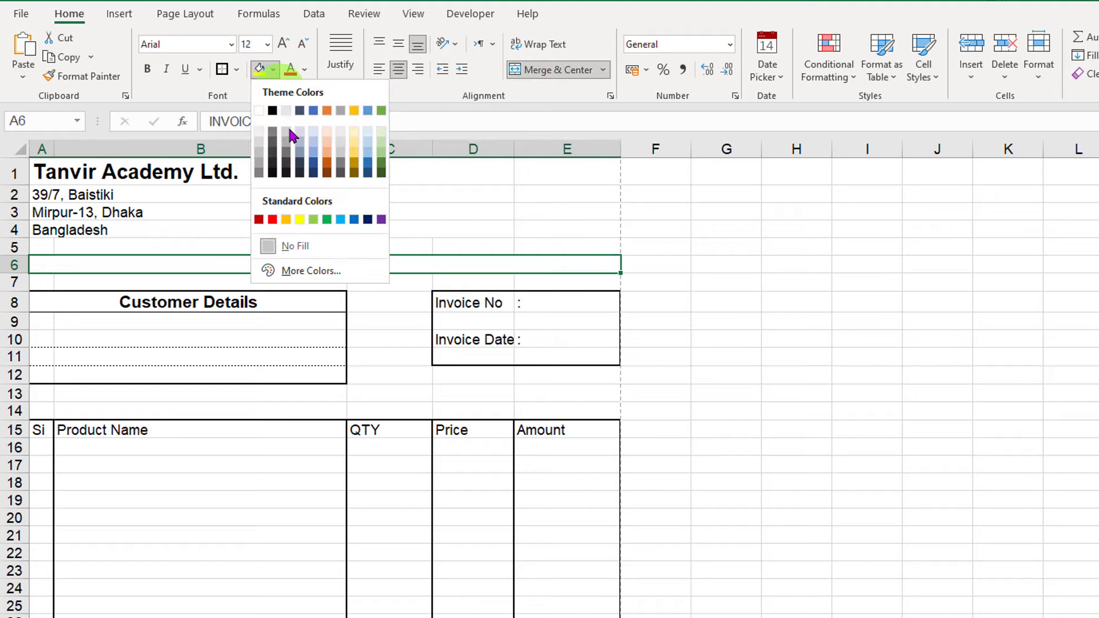
left_click(259, 135)
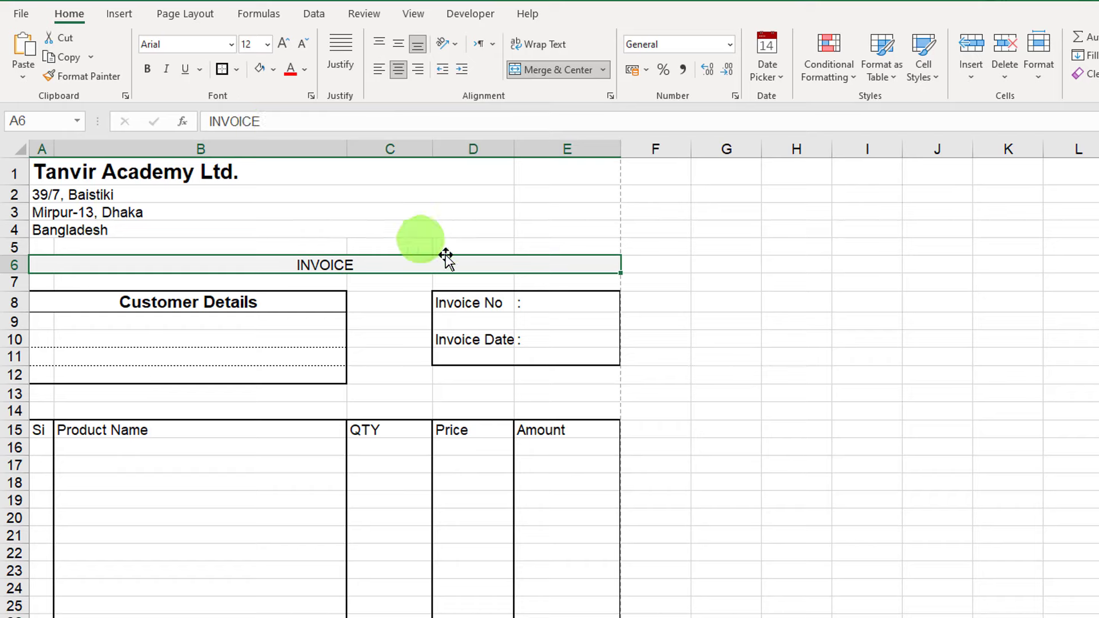
left_click(151, 68)
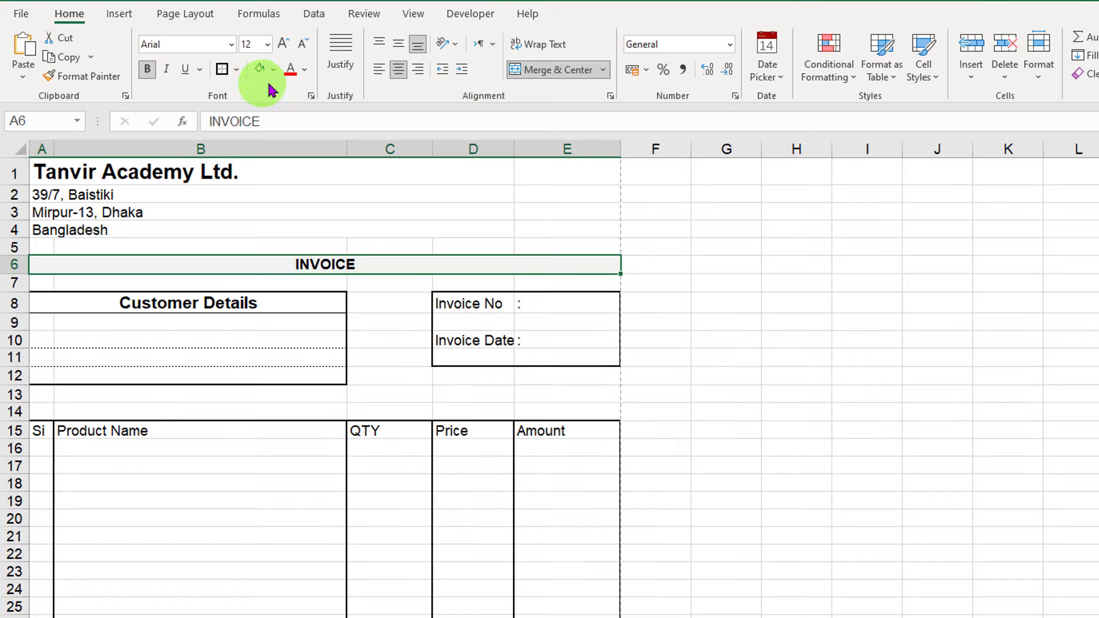
left_click(283, 44)
left_click(282, 43)
left_click(283, 43)
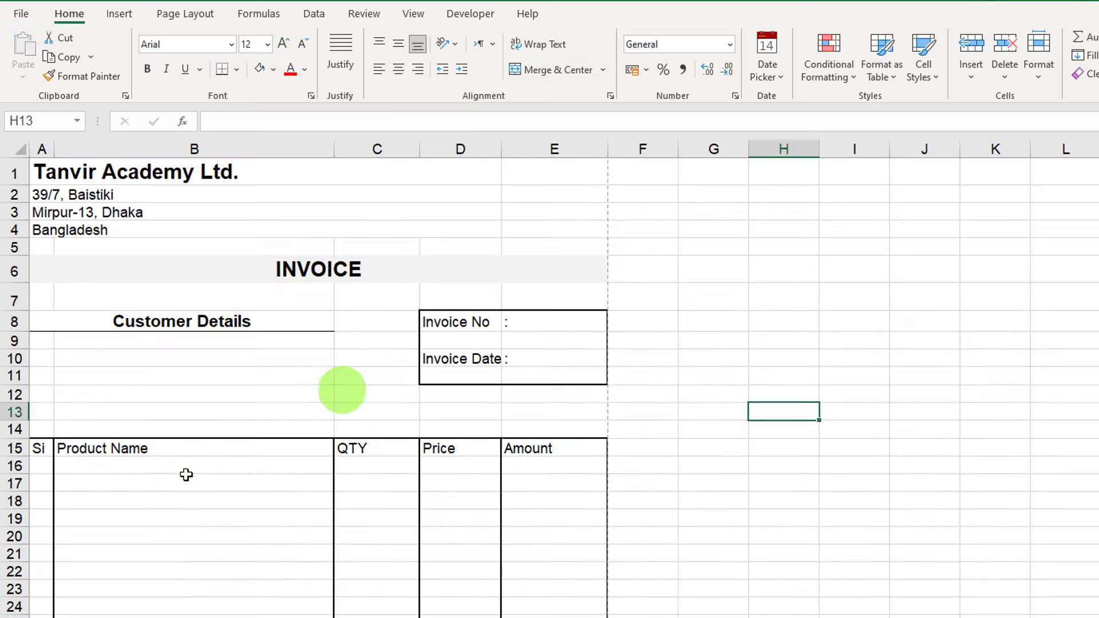
scroll(184, 474, "down", 4)
Give the header row A15:E15 all borders with bold, centred labels.
left_click_drag(36, 221, 558, 220)
left_click(236, 69)
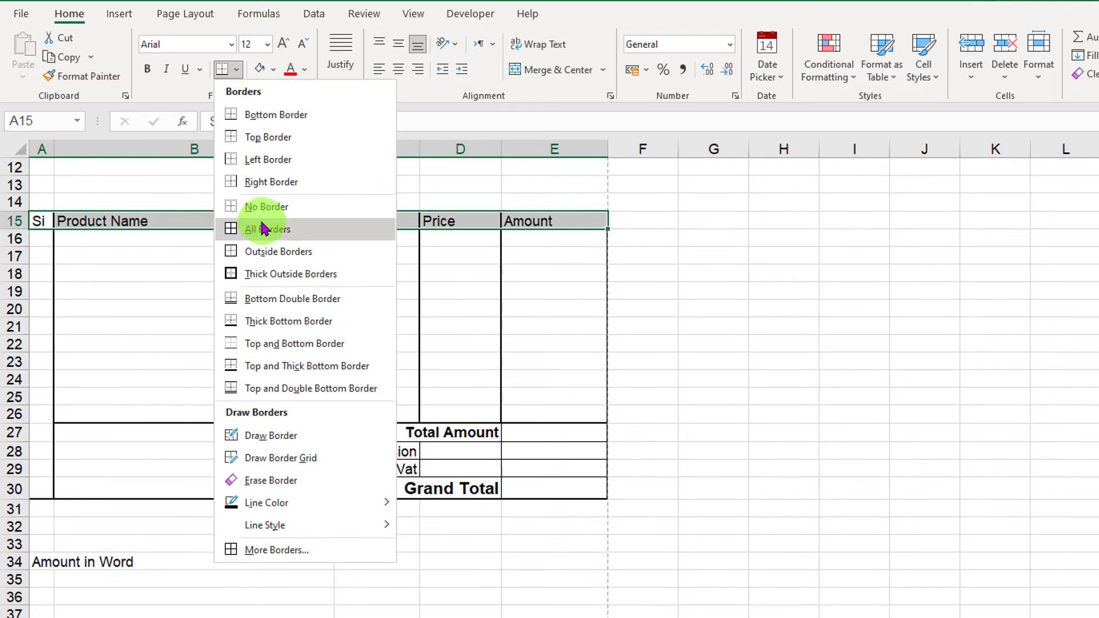
left_click(267, 229)
left_click(148, 68)
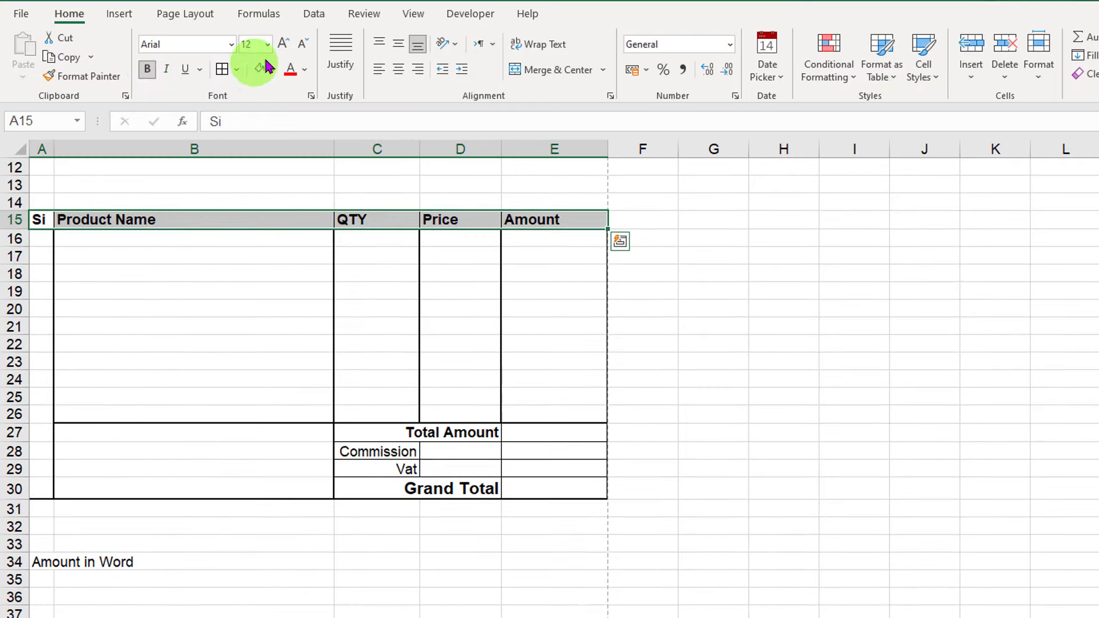
left_click(397, 69)
left_click(393, 259)
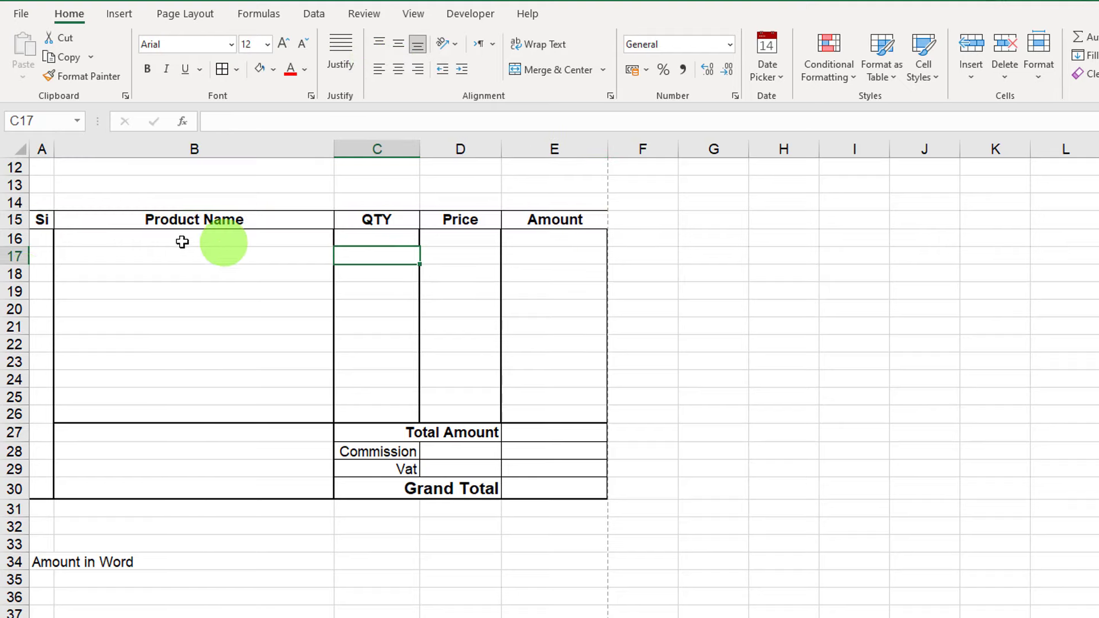
scroll(162, 429, "down", 3)
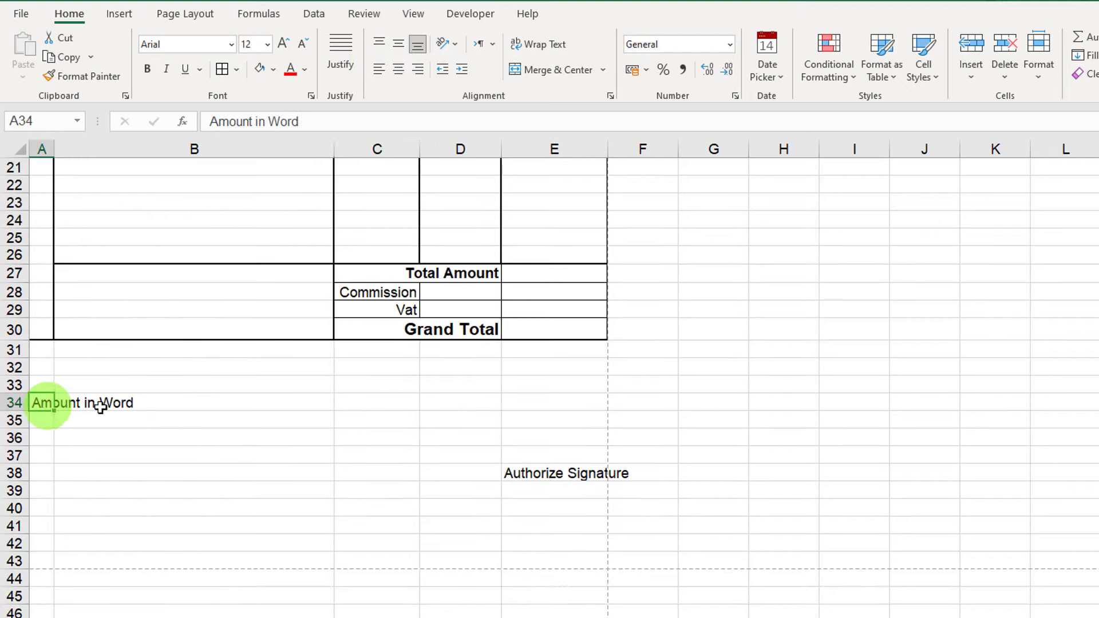
Merge and centre Amount in Word across A34:B34, bold and enlarged.
left_click_drag(44, 404, 155, 405)
left_click(71, 424)
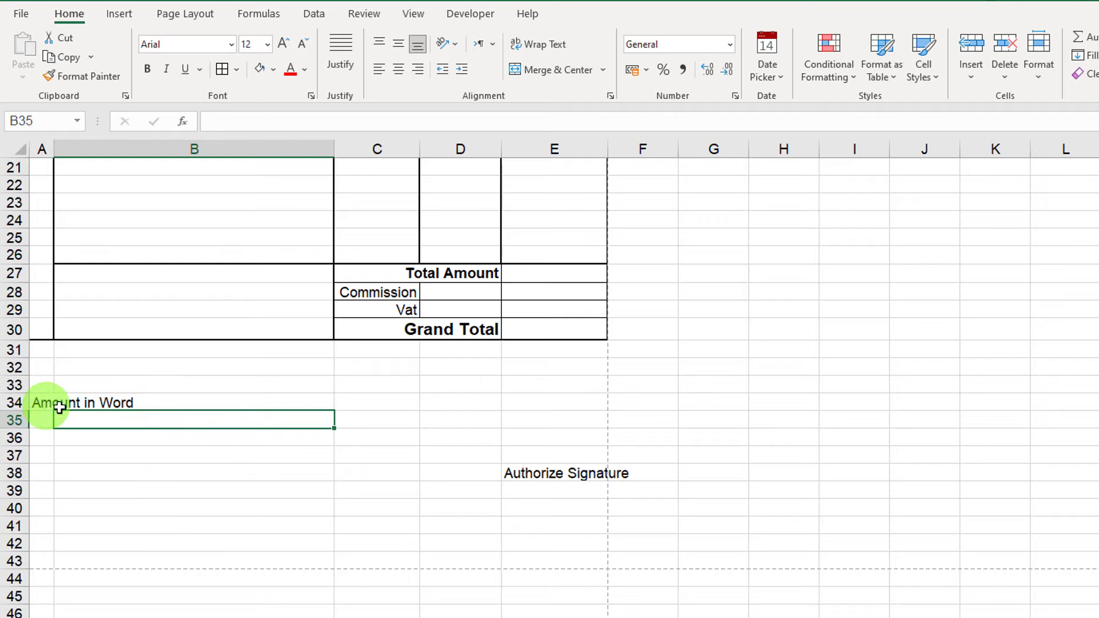
left_click_drag(29, 404, 287, 400)
left_click(540, 77)
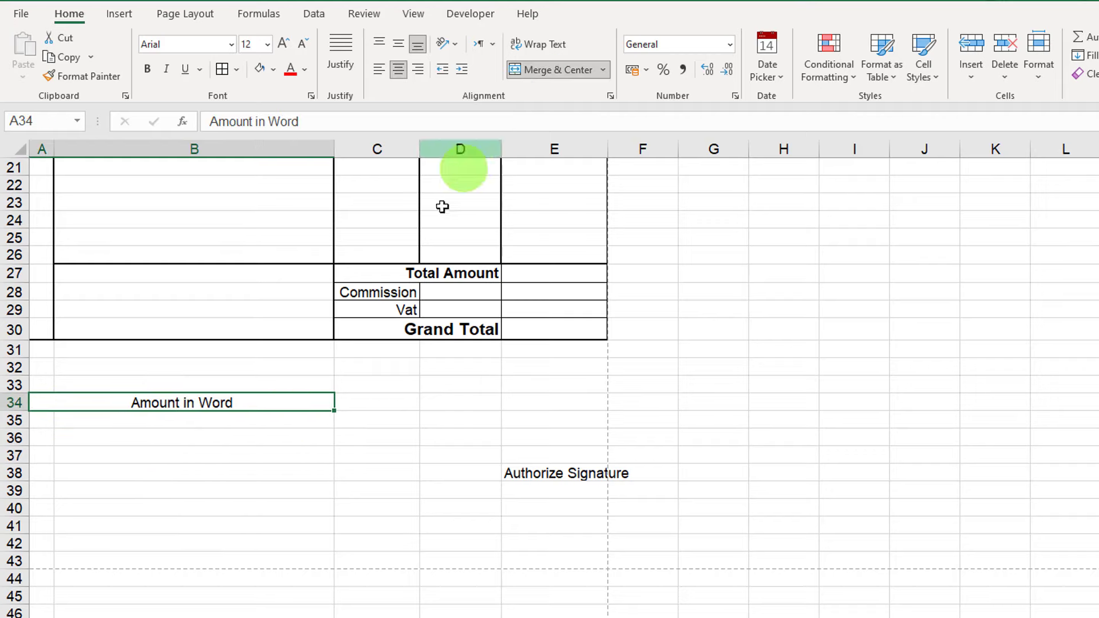
left_click(147, 69)
left_click(283, 44)
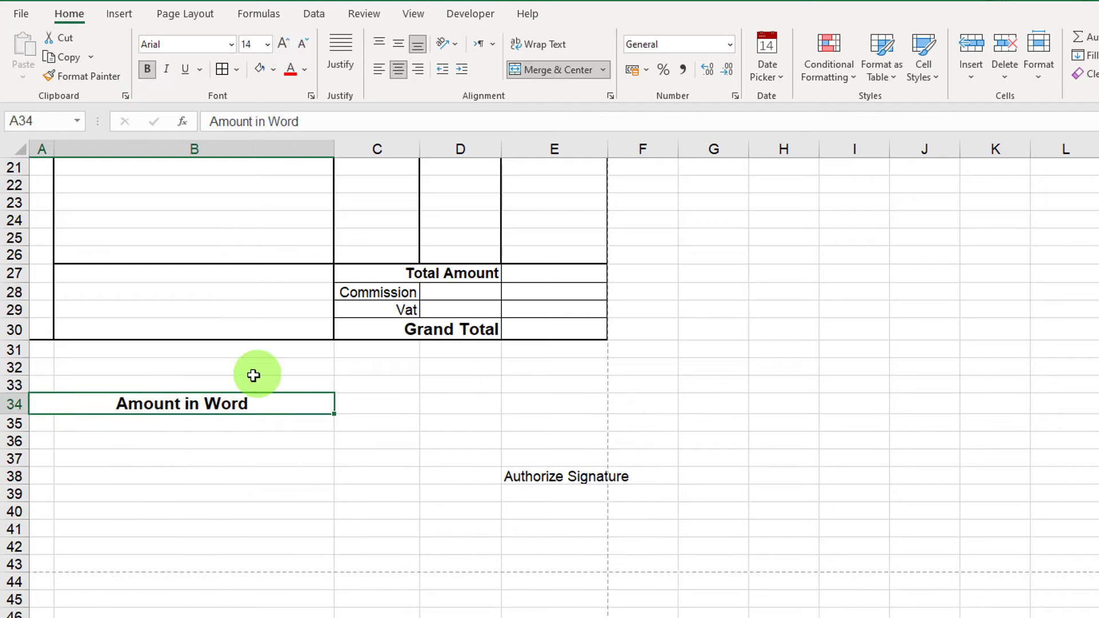
Merge A35:B38 into a writing box and border the whole A34:B38 area.
left_click_drag(43, 424, 298, 479)
left_click(528, 71)
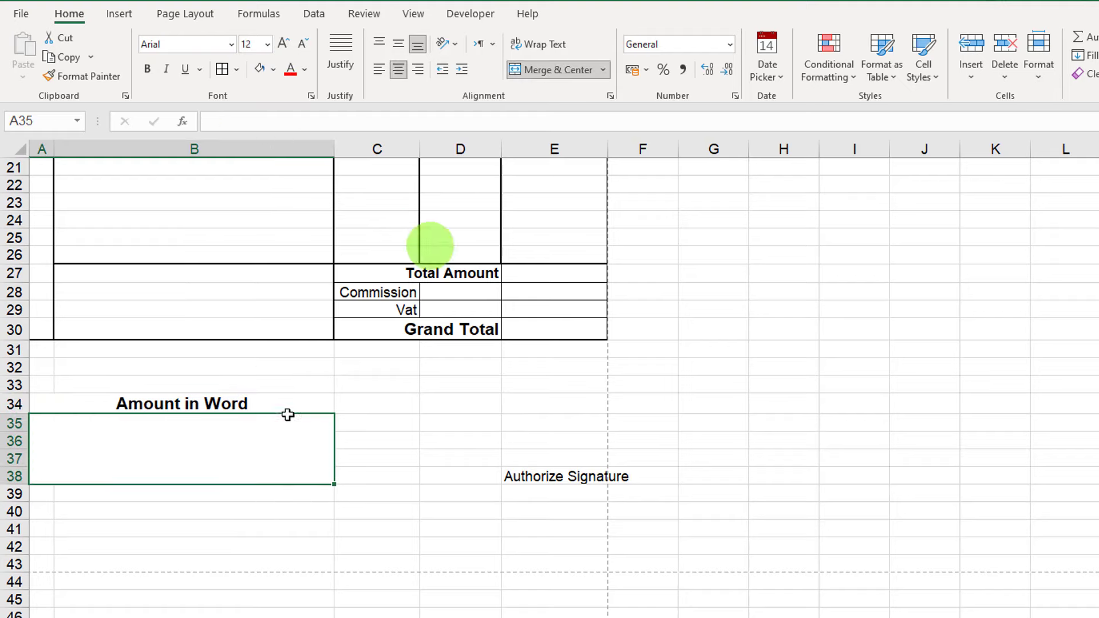
left_click(137, 408)
left_click_drag(140, 433, 139, 435)
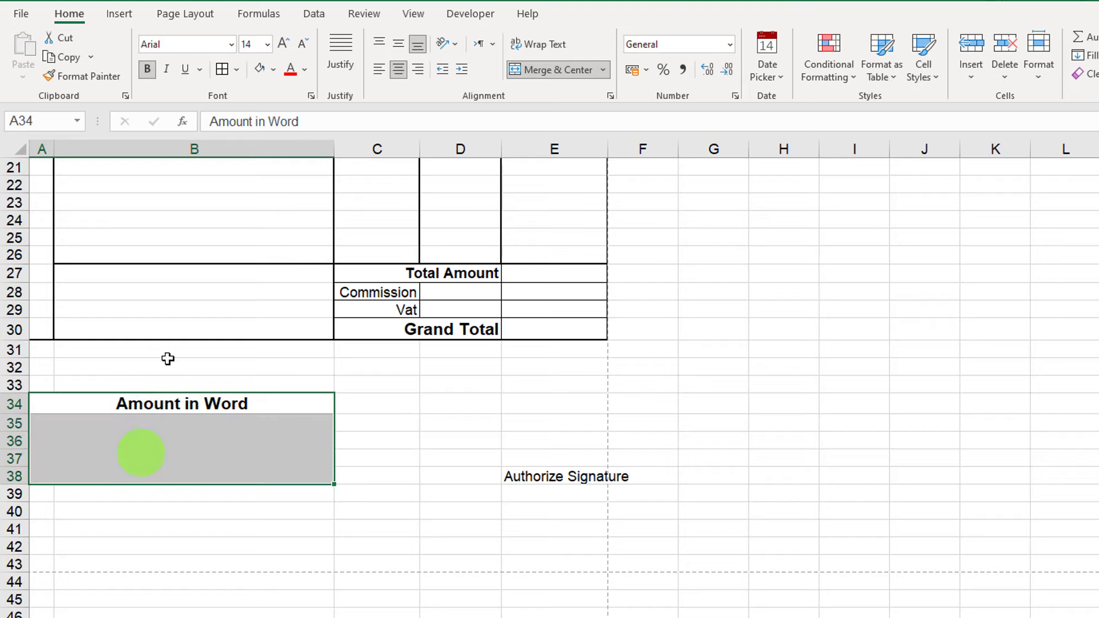
left_click(239, 71)
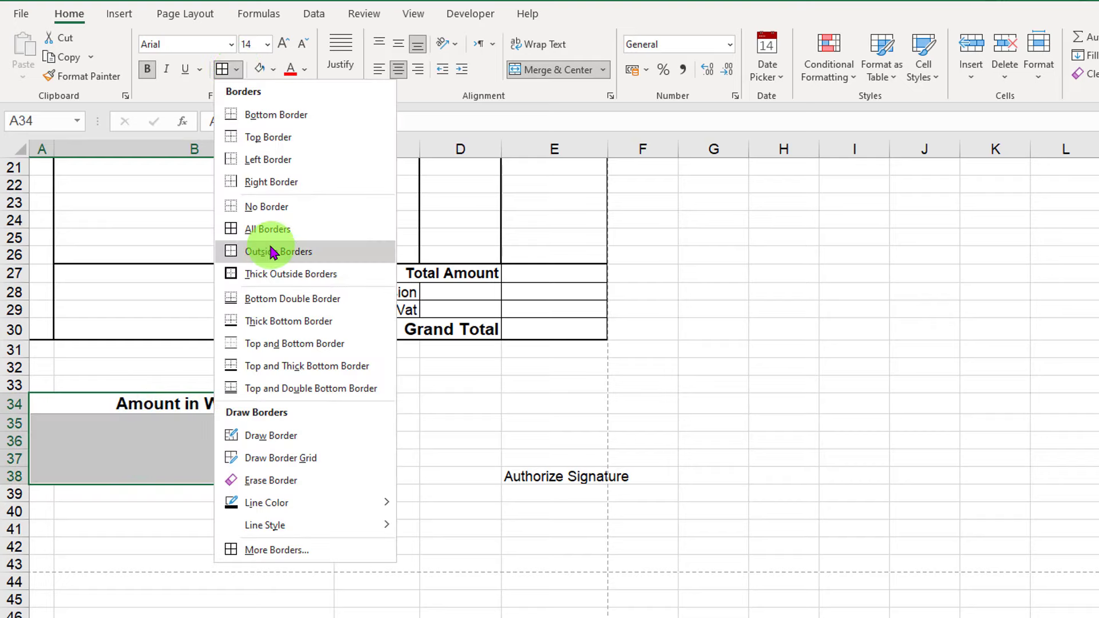
left_click(238, 226)
left_click(405, 442)
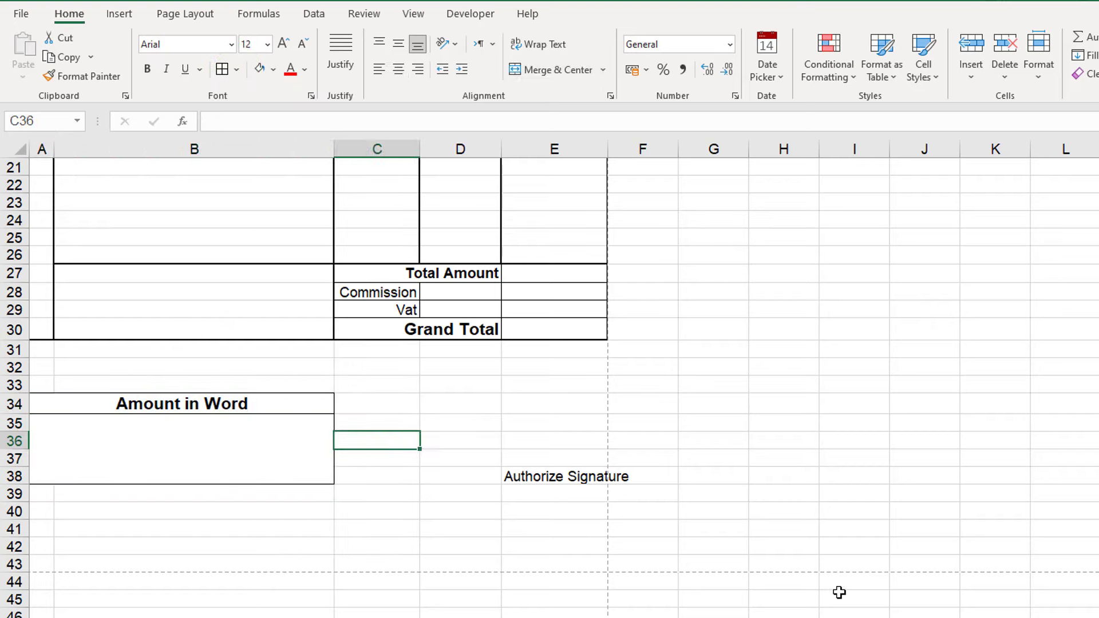
left_click(592, 479)
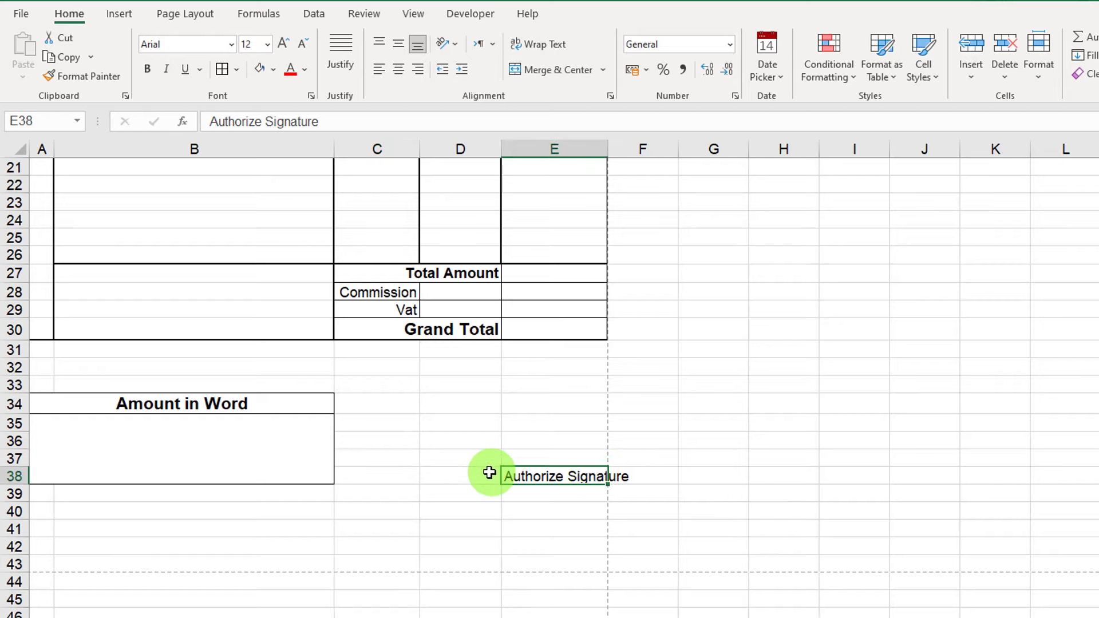
Merge and centre Authorize Signature over D38:E38 with a top border signature line.
left_click_drag(483, 472, 525, 476)
left_click(551, 69)
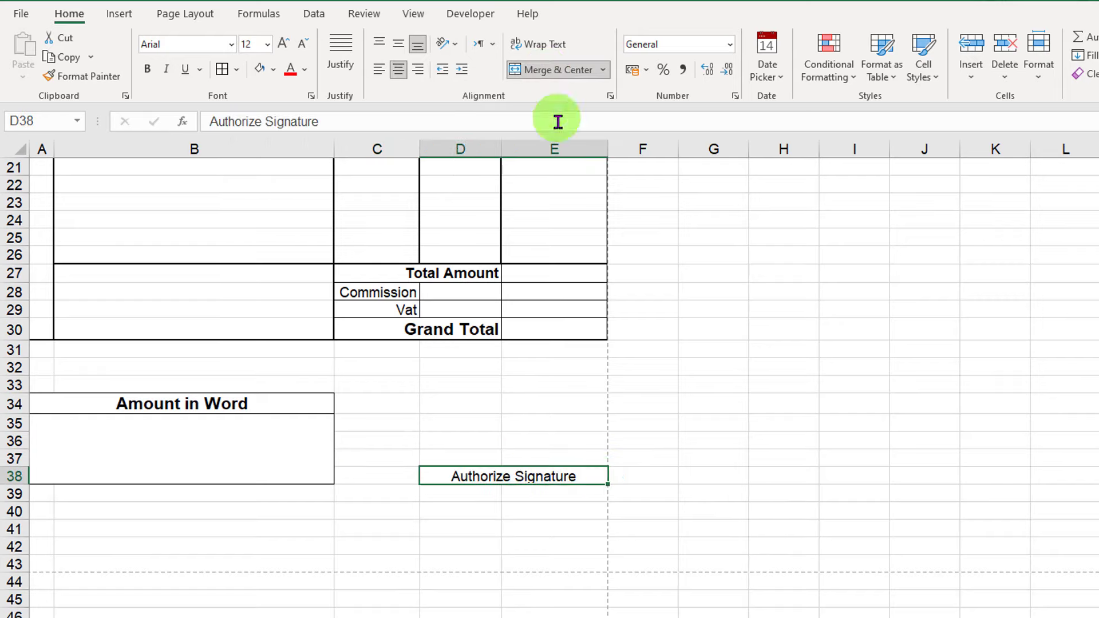
left_click(521, 444)
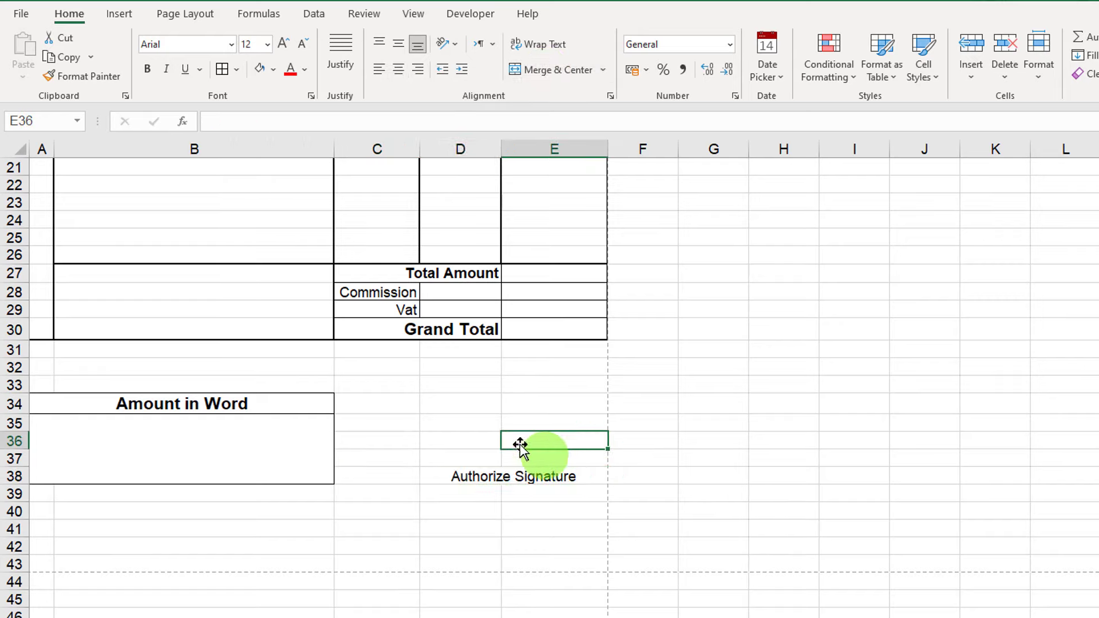
left_click(473, 481)
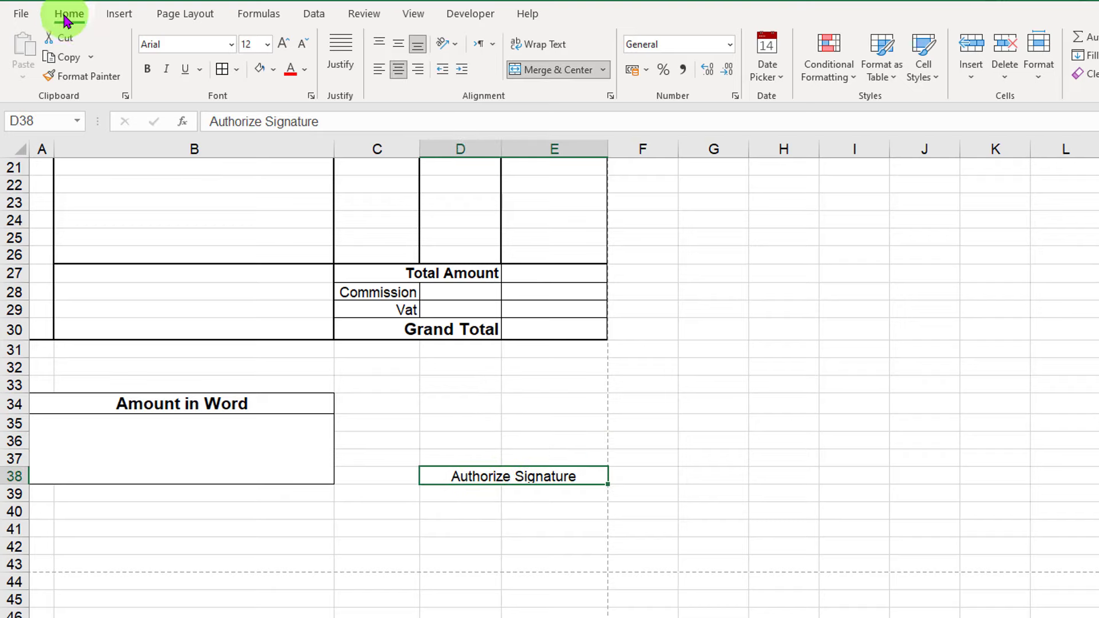
left_click(236, 69)
left_click(289, 139)
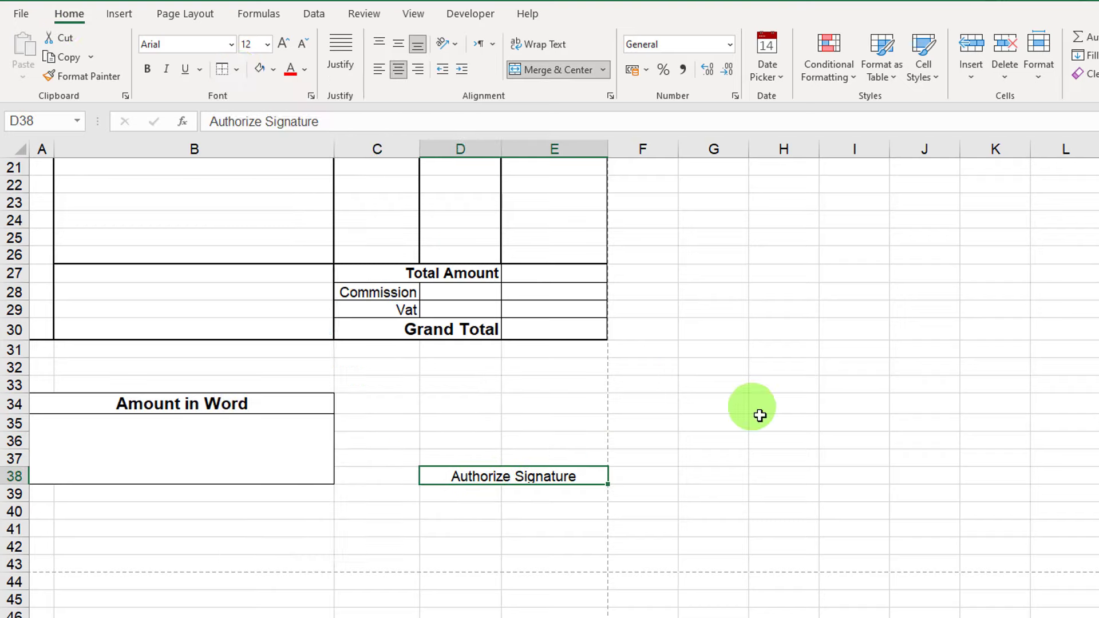
left_click(759, 415)
Make Authorize Signature bold at 16 pt, then preview the printed invoice.
left_click(560, 476)
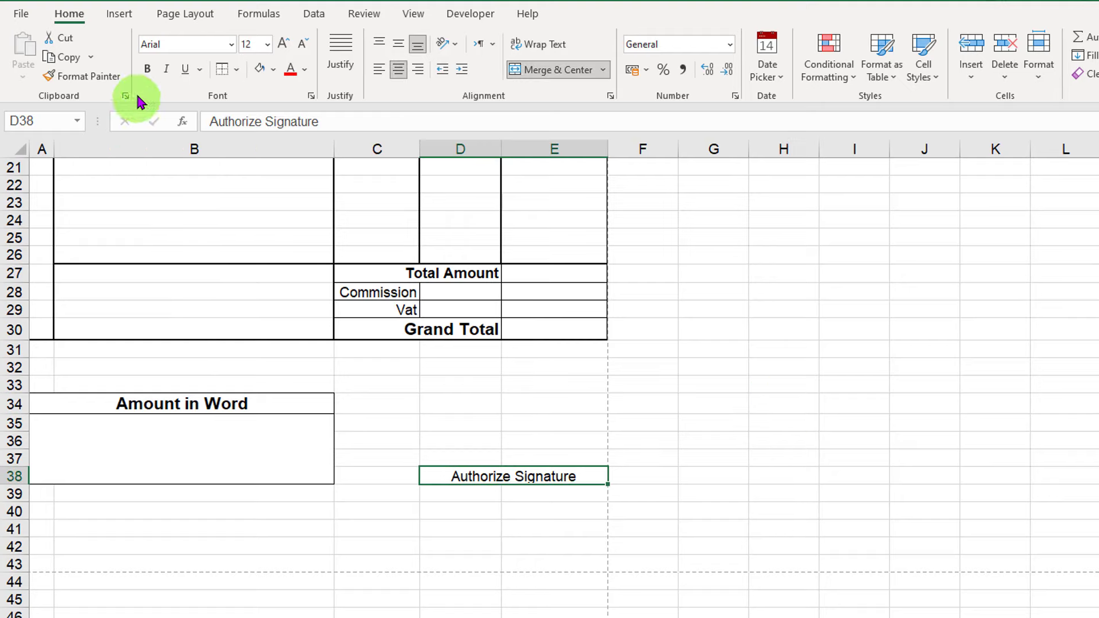
left_click(148, 69)
left_click(283, 44)
left_click(283, 44)
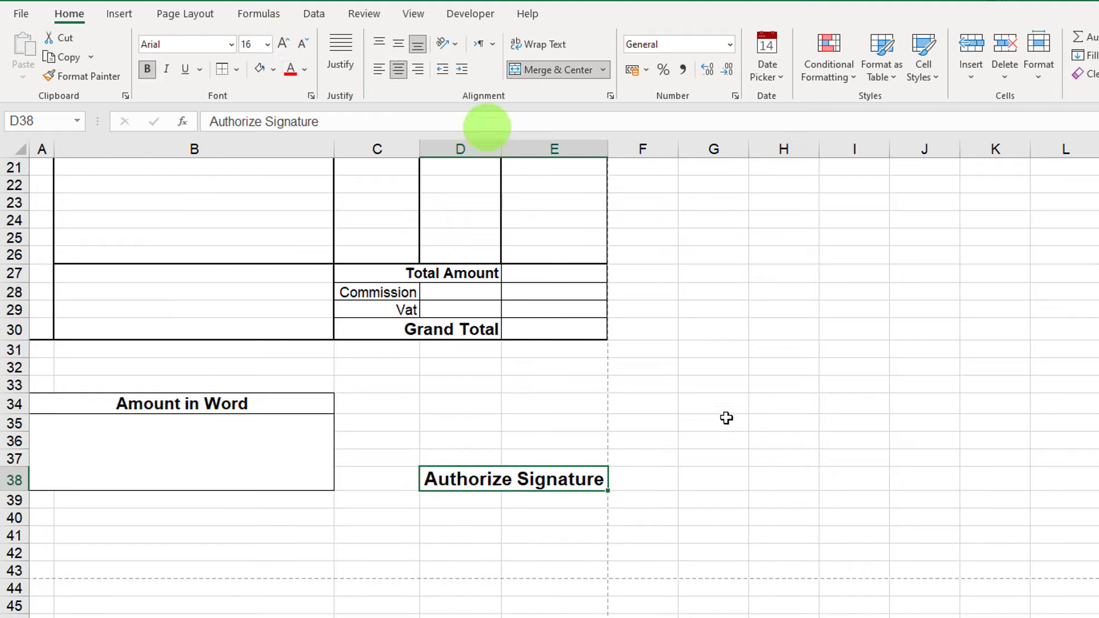
left_click(724, 421)
scroll(553, 469, "up", 2)
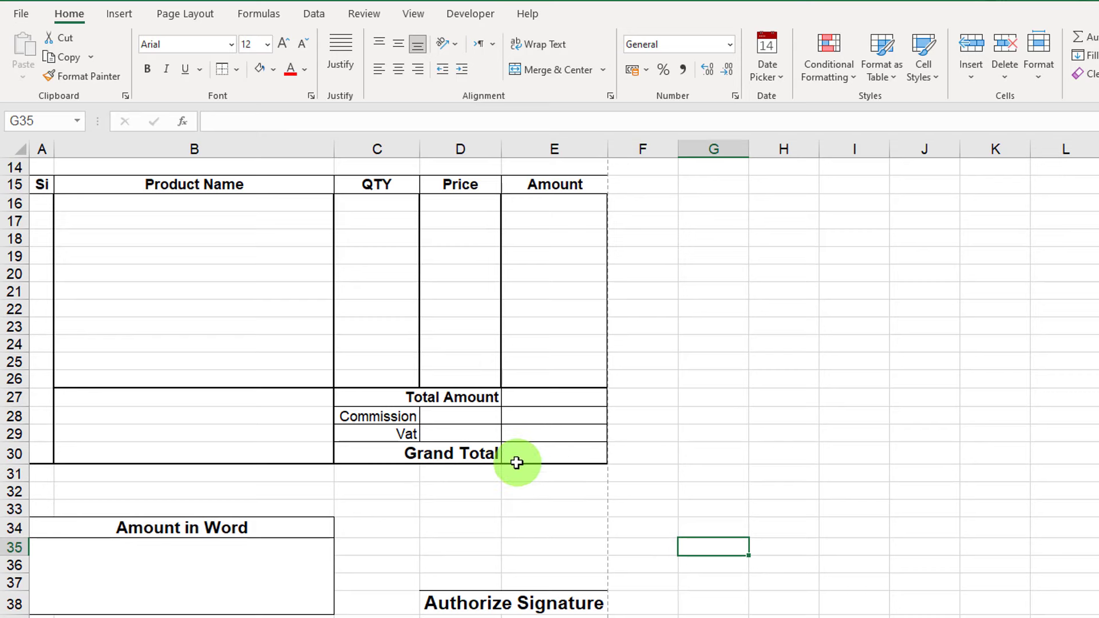
scroll(517, 463, "up", 3)
scroll(517, 463, "up", 2)
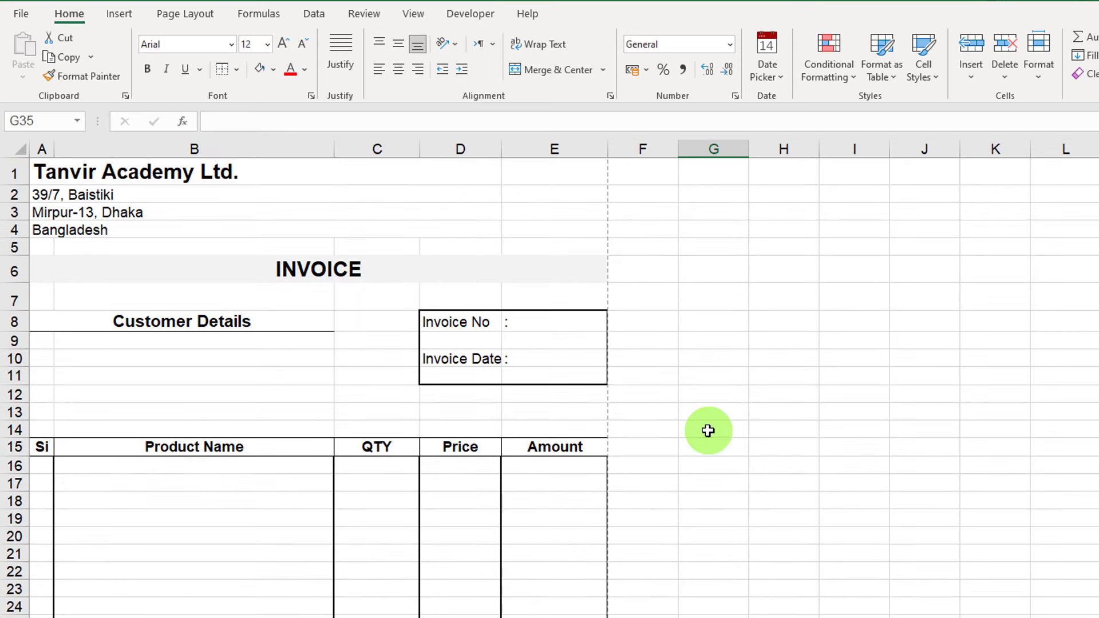
key("ctrl+p")
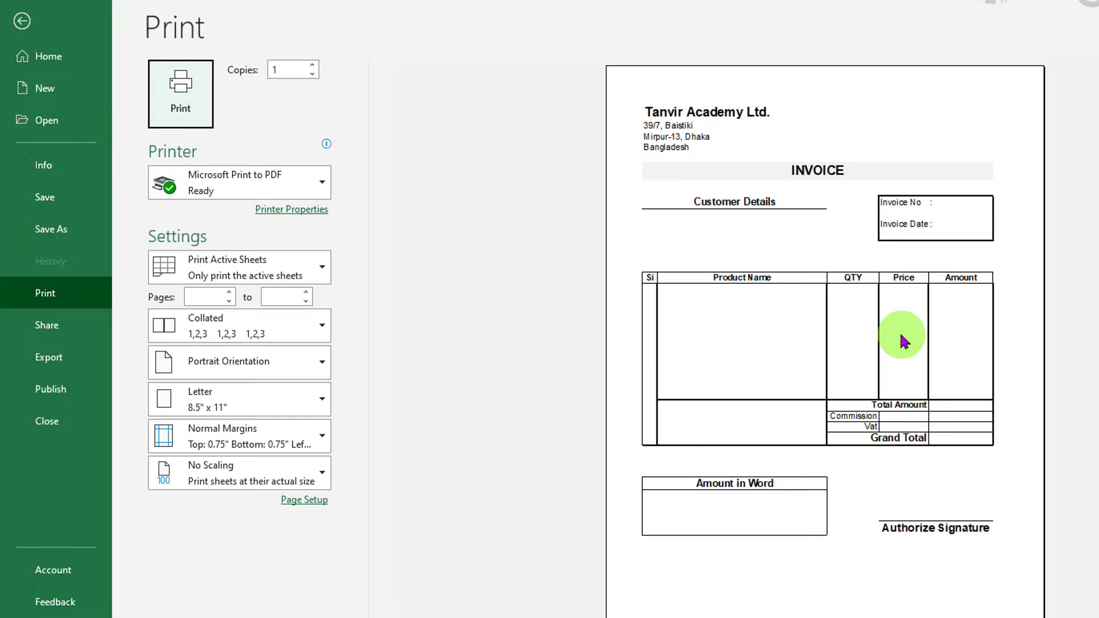